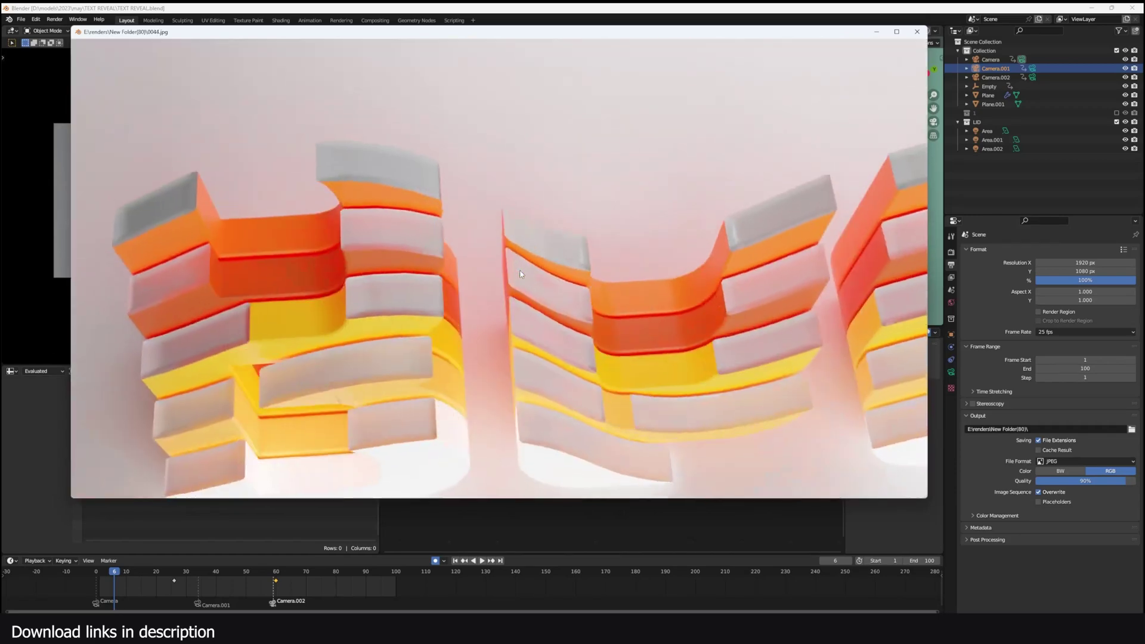
scroll(530, 265, "up", 20)
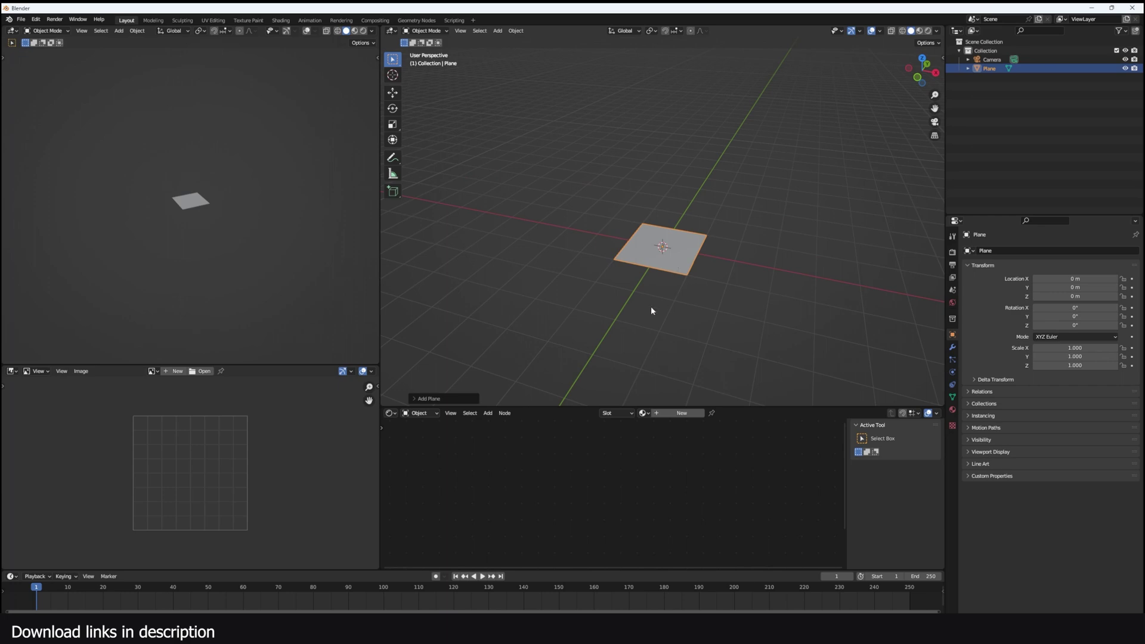
Step: Add a String to Curves node to the plane's geometry node tree, feeding the Group Output
left_click_drag(380, 257, 225, 263)
scroll(622, 342, "up", 3)
type("string to")
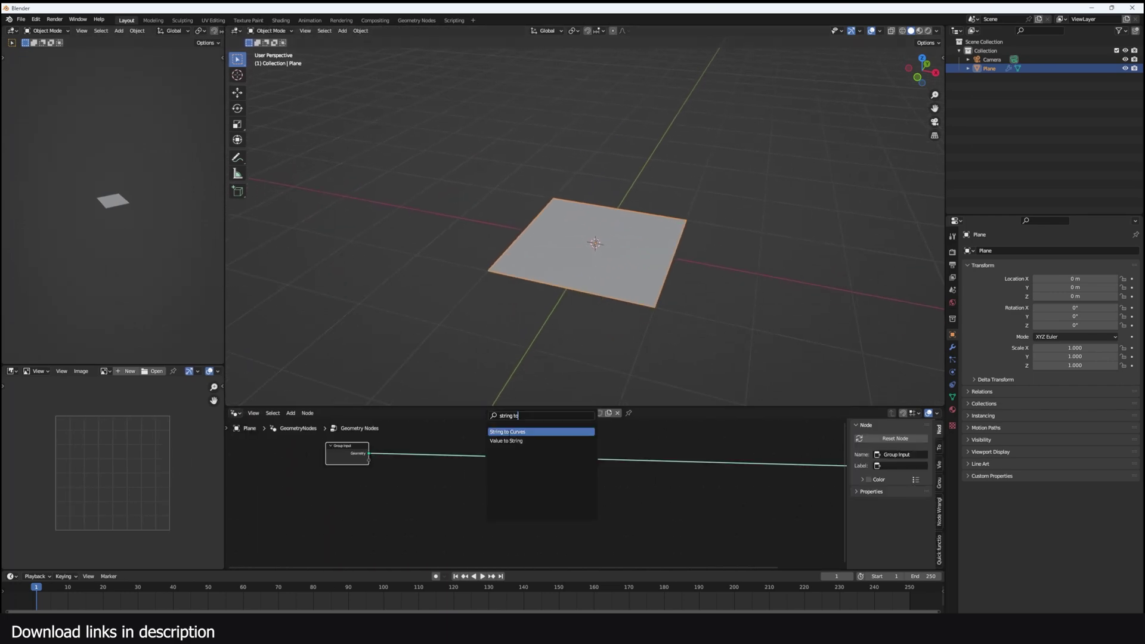
key("Return")
left_click(516, 486)
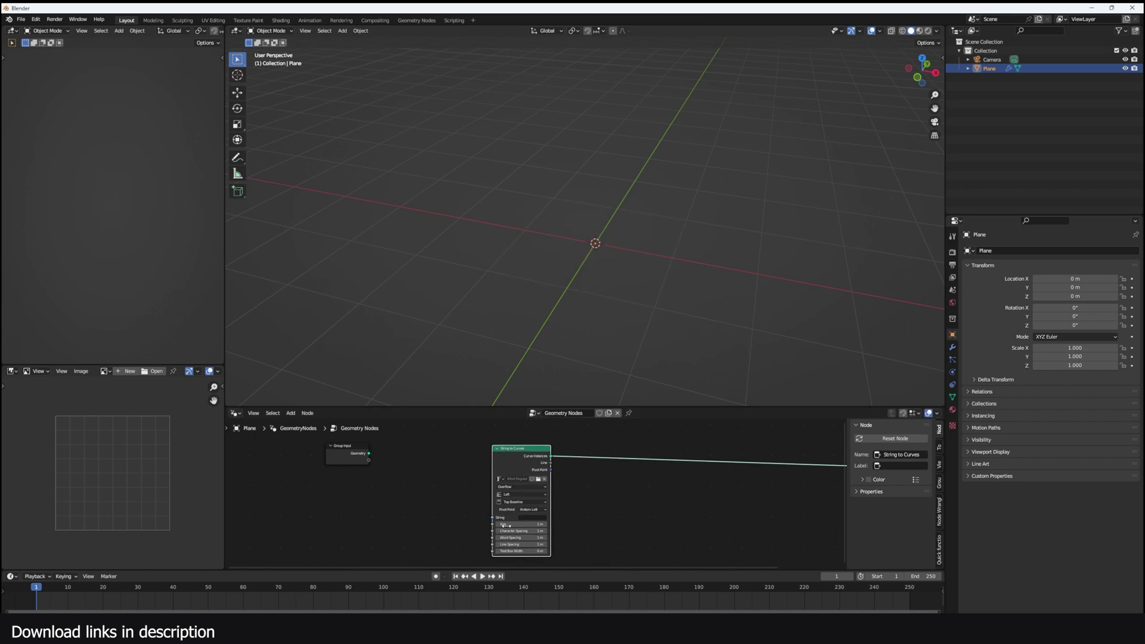
Step: Expose the String to Curves text as a Group Input and set the modifier's String value to HELLO
scroll(506, 526, "up", 3)
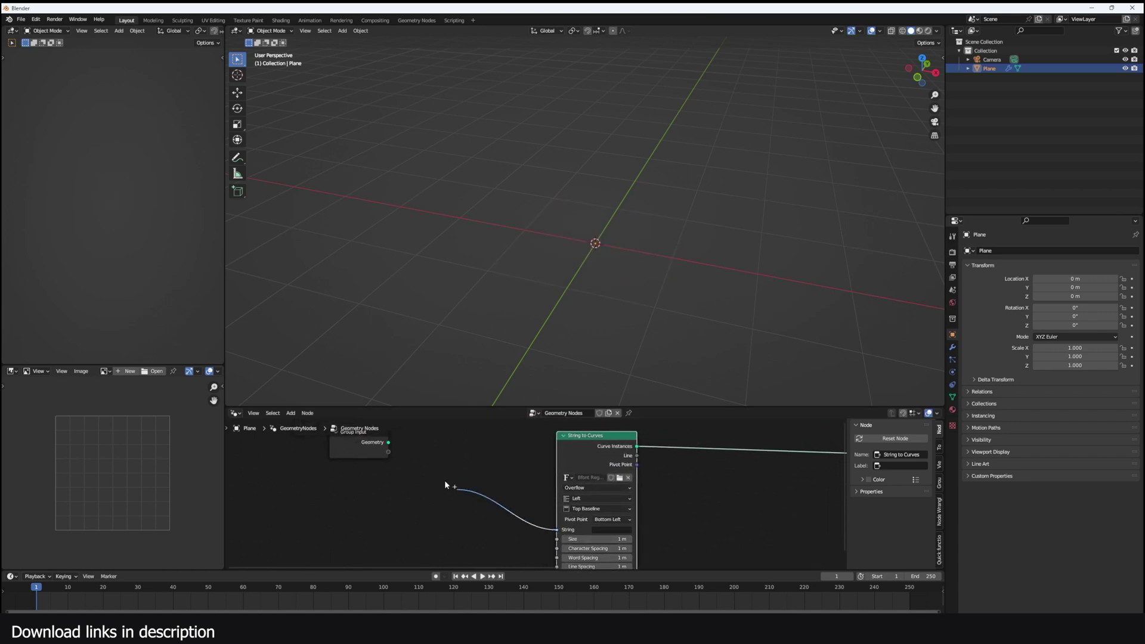
left_click_drag(445, 481, 373, 453)
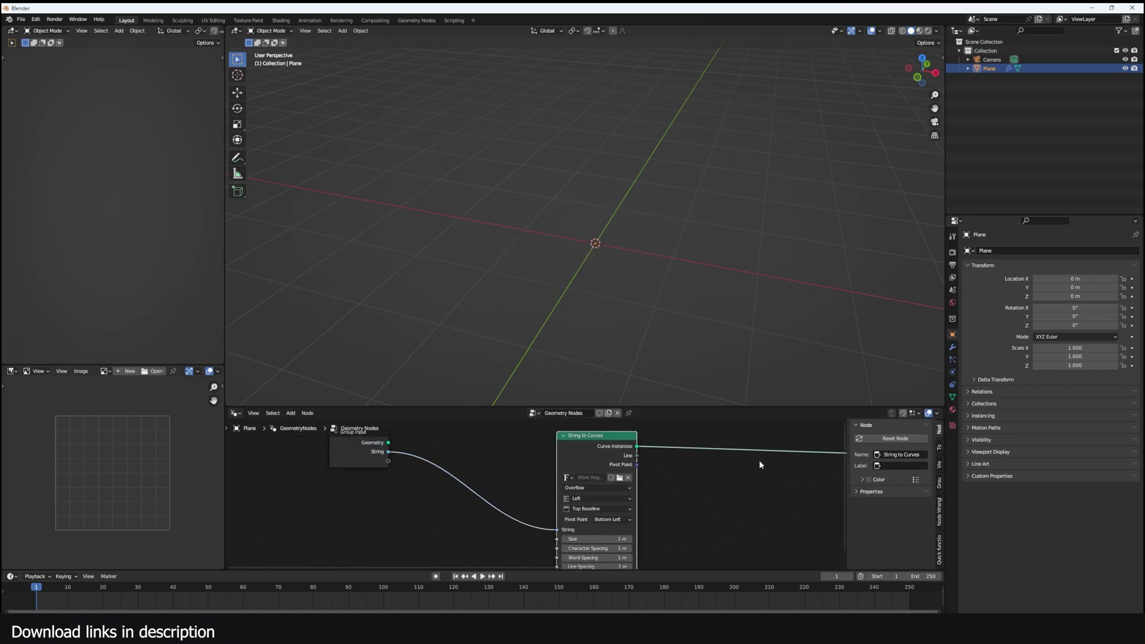
left_click(953, 347)
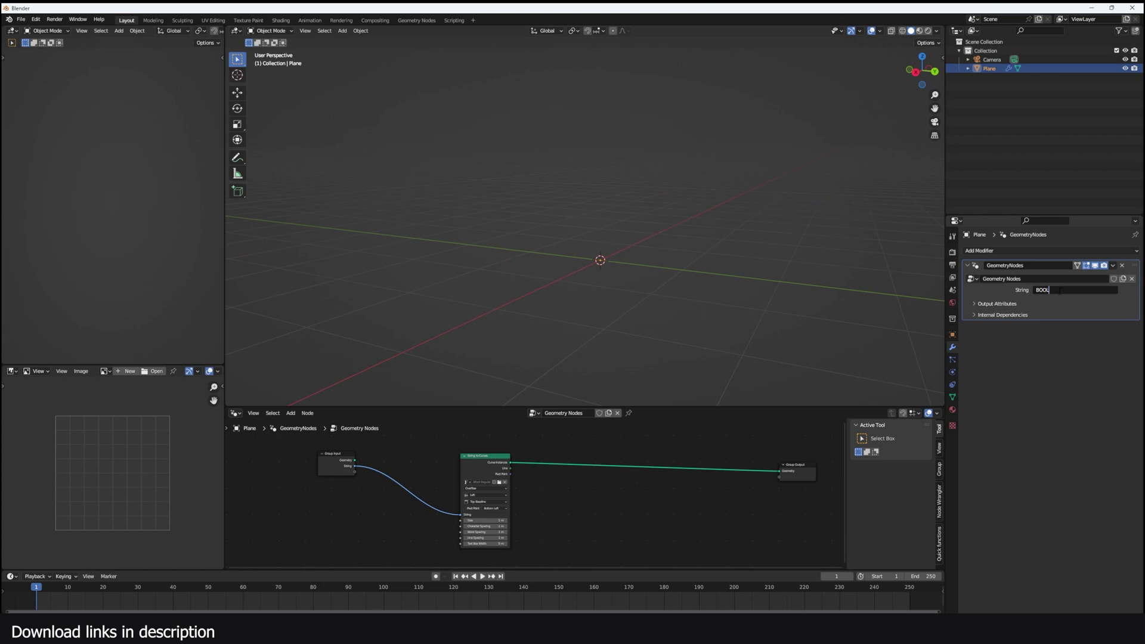
key("Return")
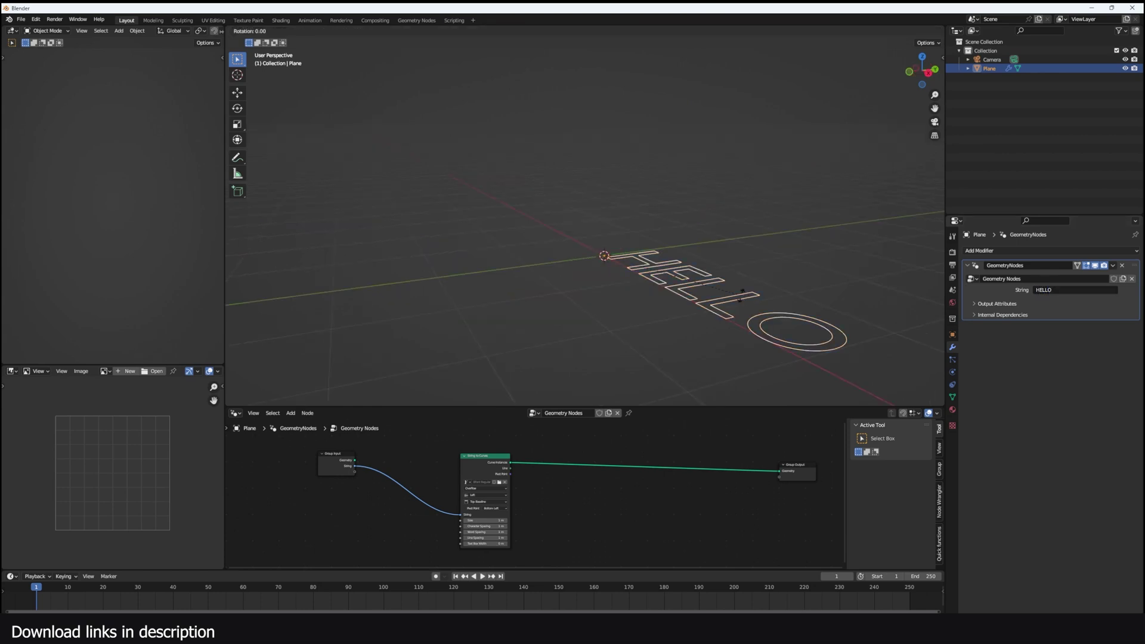
Step: Rotate the text object 90° about the X axis so it stands upright
type("x90")
key("Return")
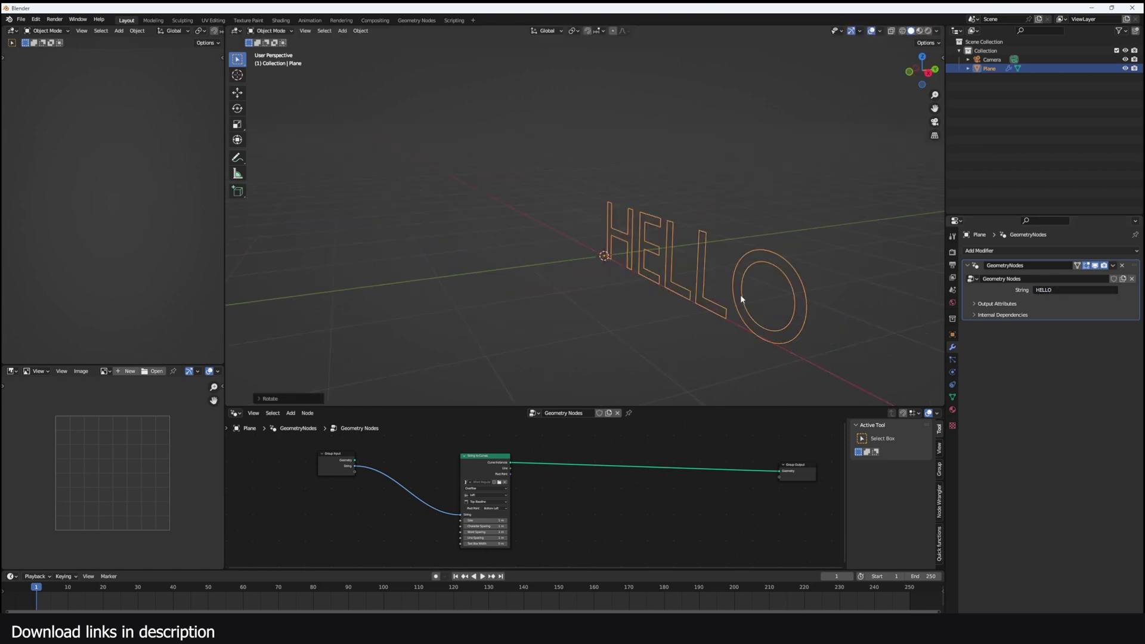
middle_click_drag(676, 335, 697, 331)
Step: Insert a Fill Curve node between String to Curves and the Group Output
key("shift+a")
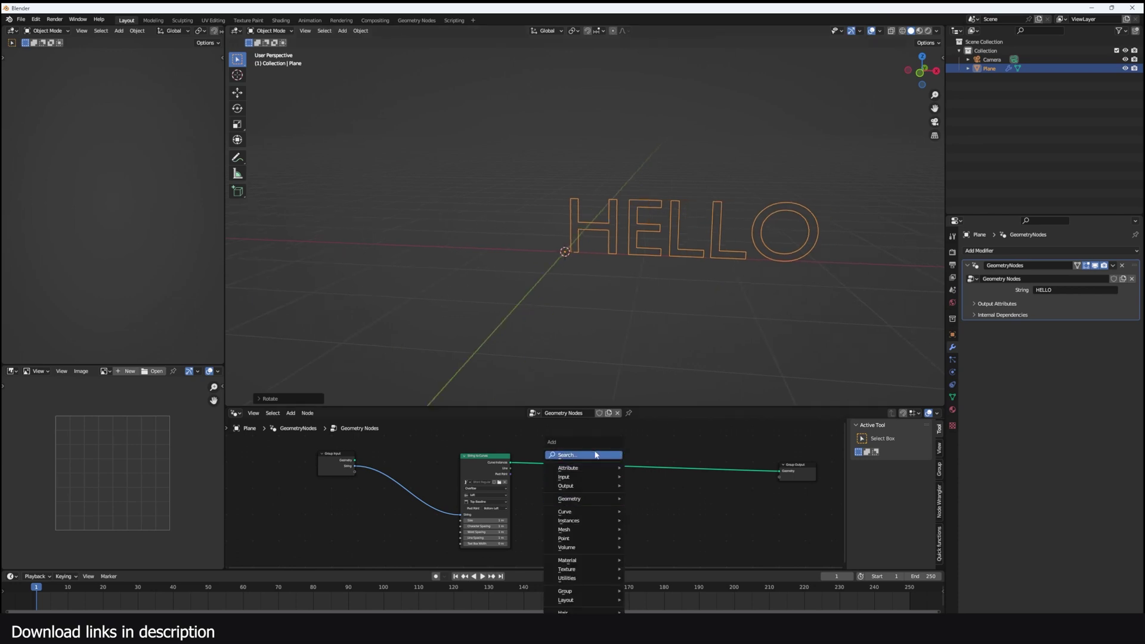
left_click(595, 455)
type("FILL")
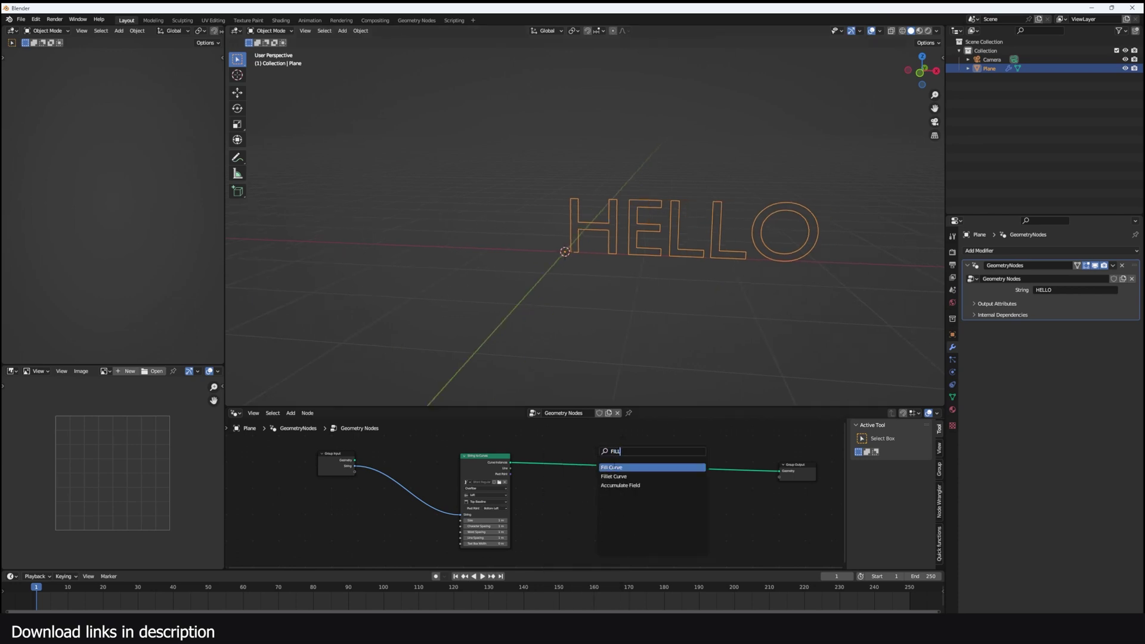
key("Return")
left_click(575, 455)
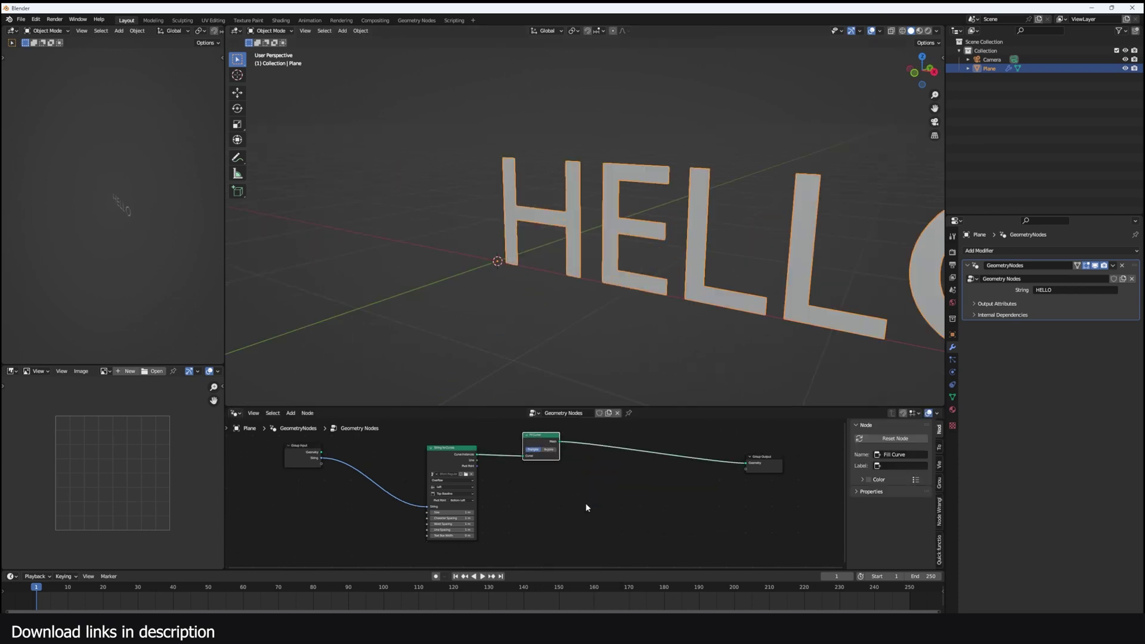
Step: Insert an Extrude Mesh node between Fill Curve and the Group Output
middle_click_drag(620, 473, 594, 503)
key("shift+a")
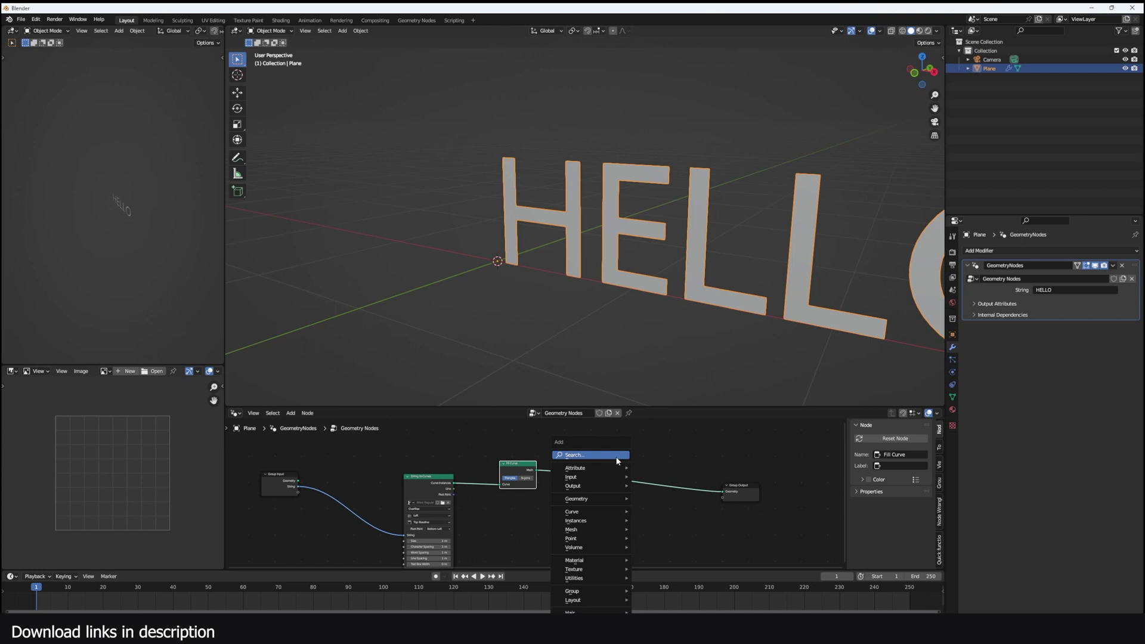
left_click(617, 458)
type("EXT")
key("Return")
left_click(583, 475)
Step: Turn off the Individual option on the Extrude Mesh node
middle_click_drag(645, 289, 407, 257)
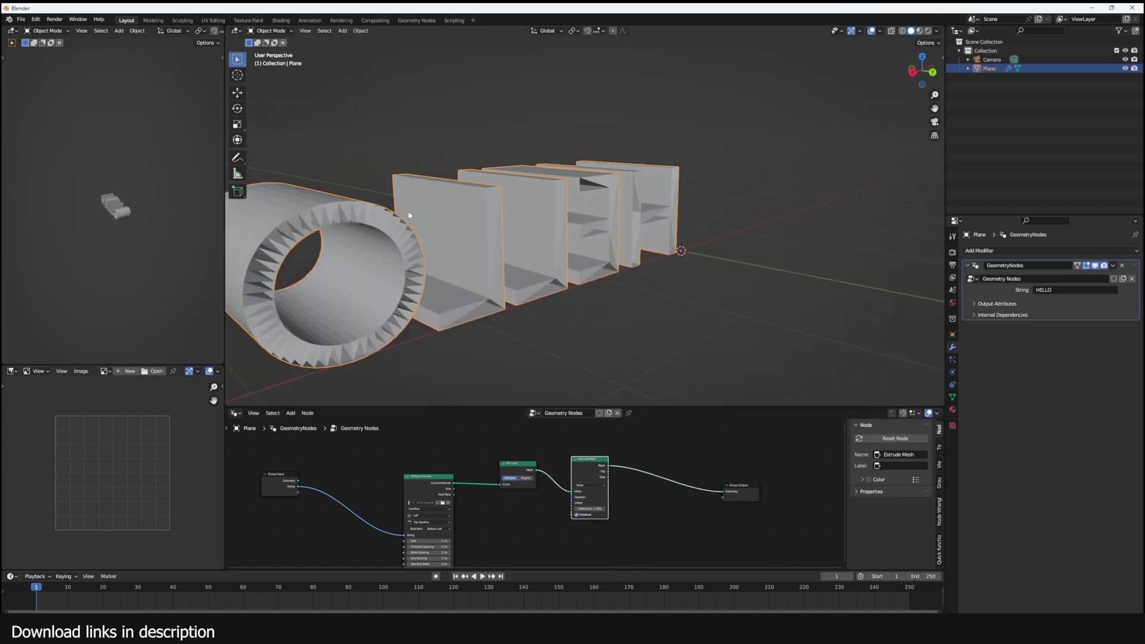
middle_click_drag(408, 216, 412, 205)
scroll(586, 512, "up", 5)
left_click(606, 525)
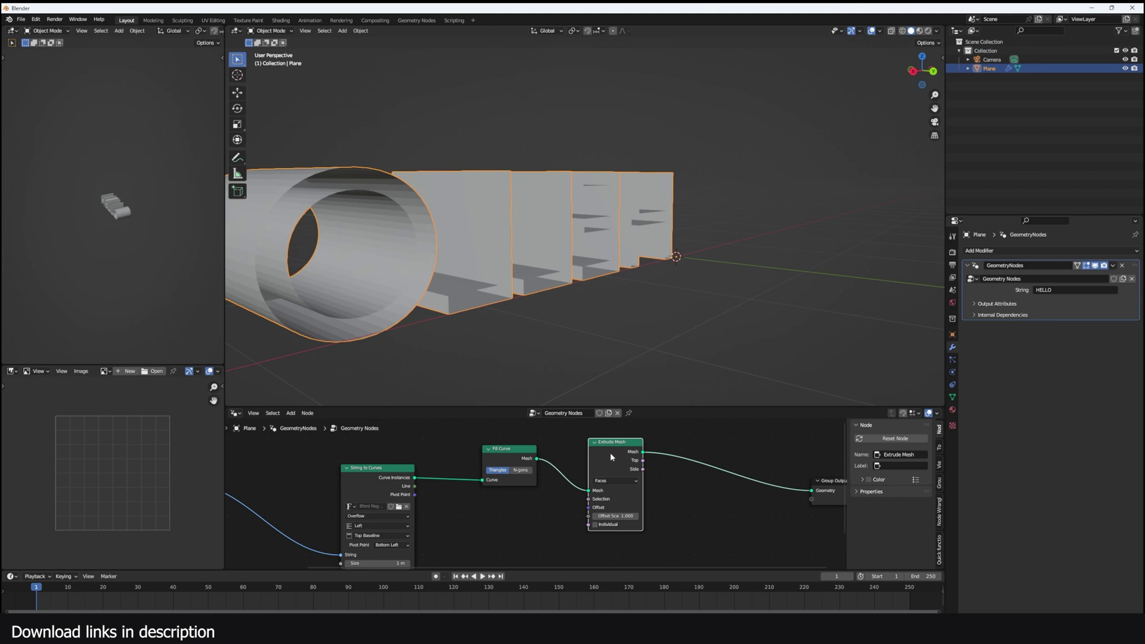
Step: Combine the Fill Curve mesh with the Extrude Mesh output through a Join Geometry node to close the letters' backs
left_click_drag(611, 458, 570, 451)
left_click_drag(506, 458, 458, 461)
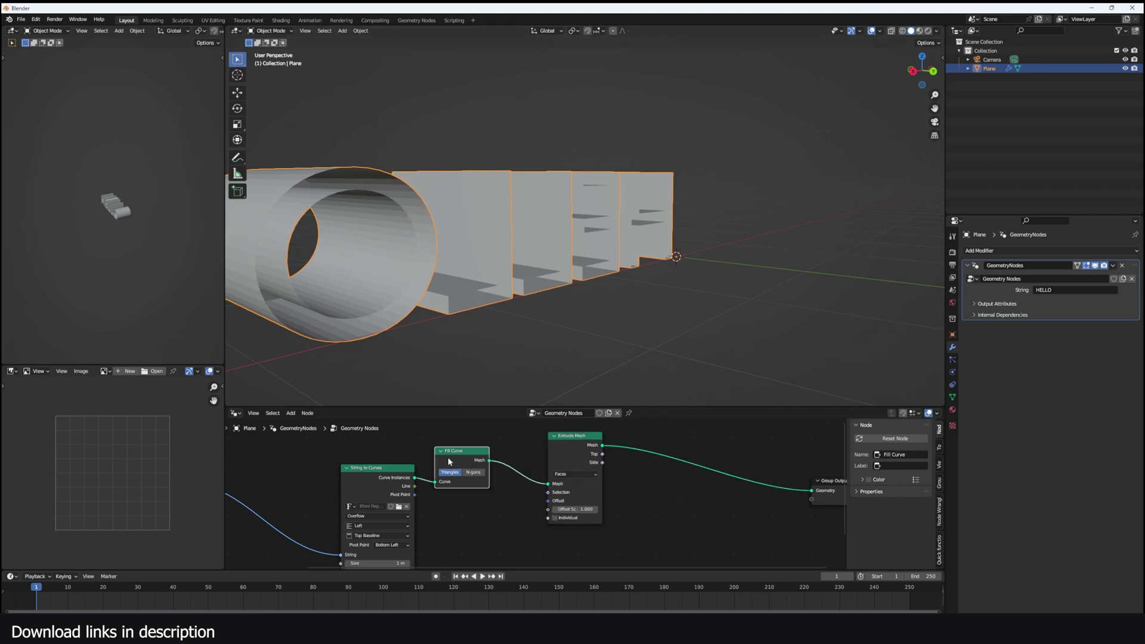
right_click_drag(456, 462, 572, 441, "alt")
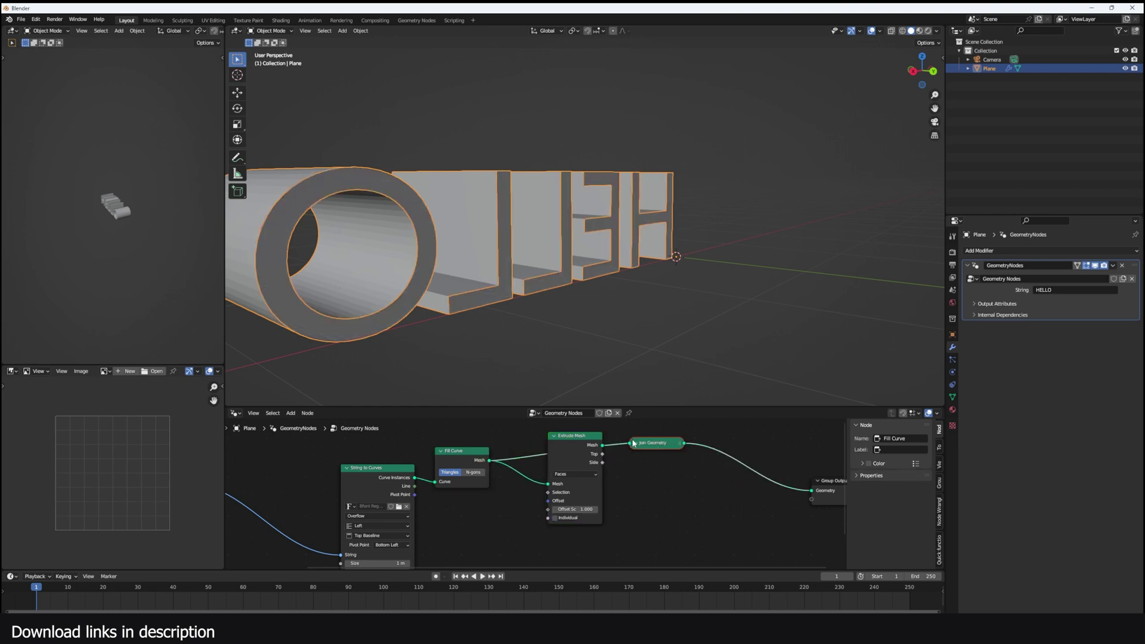
left_click(633, 443)
scroll(532, 266, "down", 3)
middle_click_drag(531, 266, 616, 276)
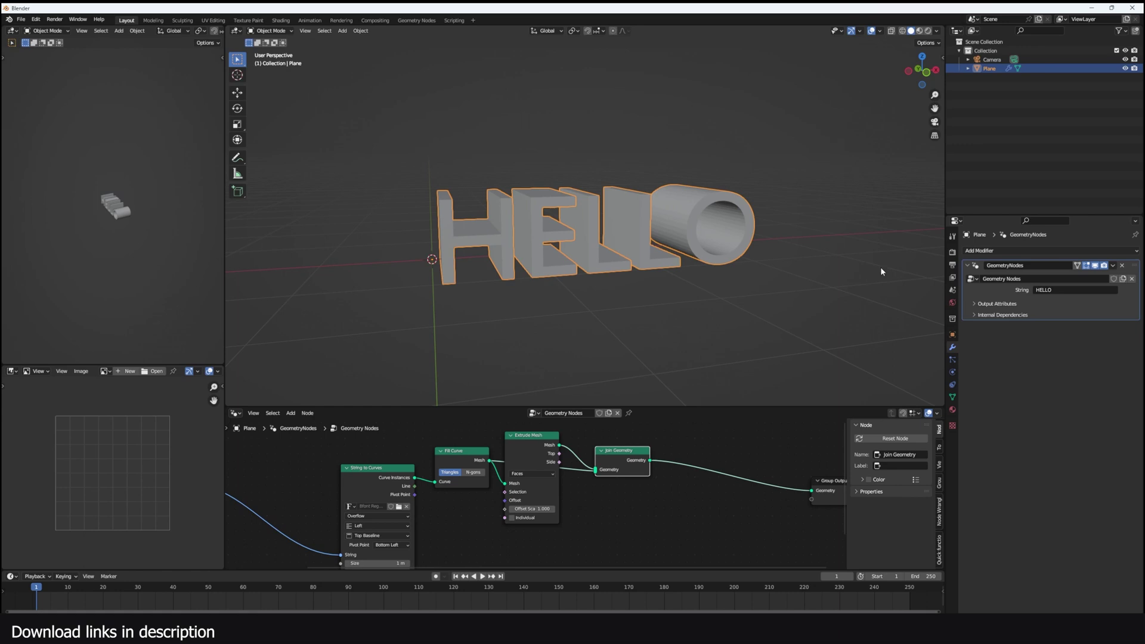
Step: Add a Bevel modifier to the text object after the geometry nodes modifier
middle_click_drag(636, 246, 730, 240)
scroll(738, 248, "up", 3)
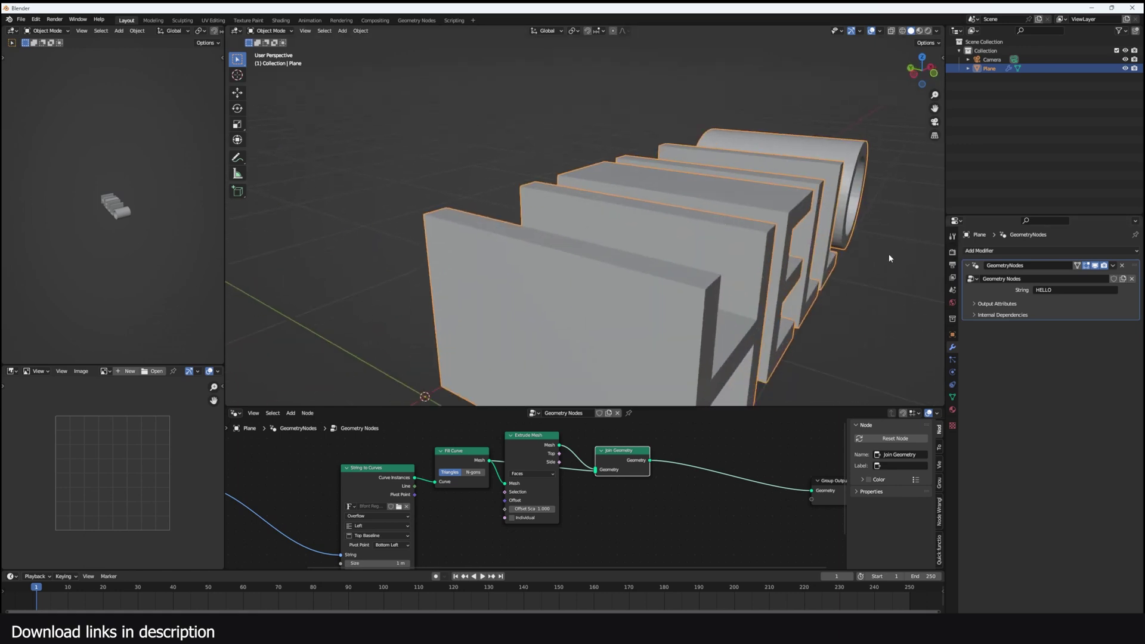
left_click(1005, 251)
left_click(967, 286)
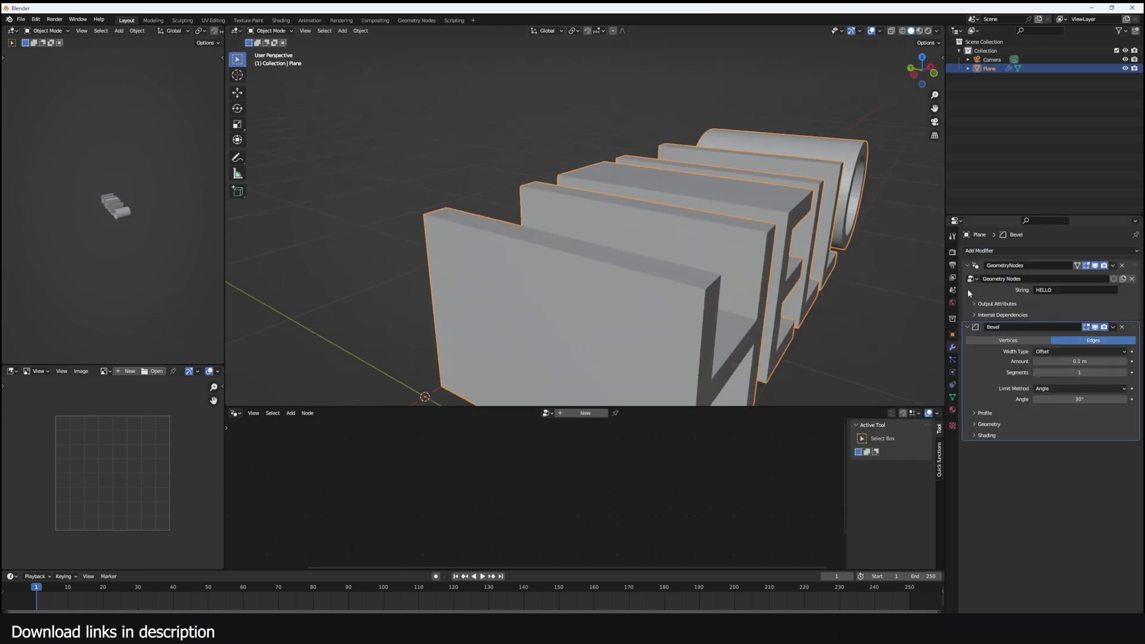
middle_click_drag(785, 255, 564, 437)
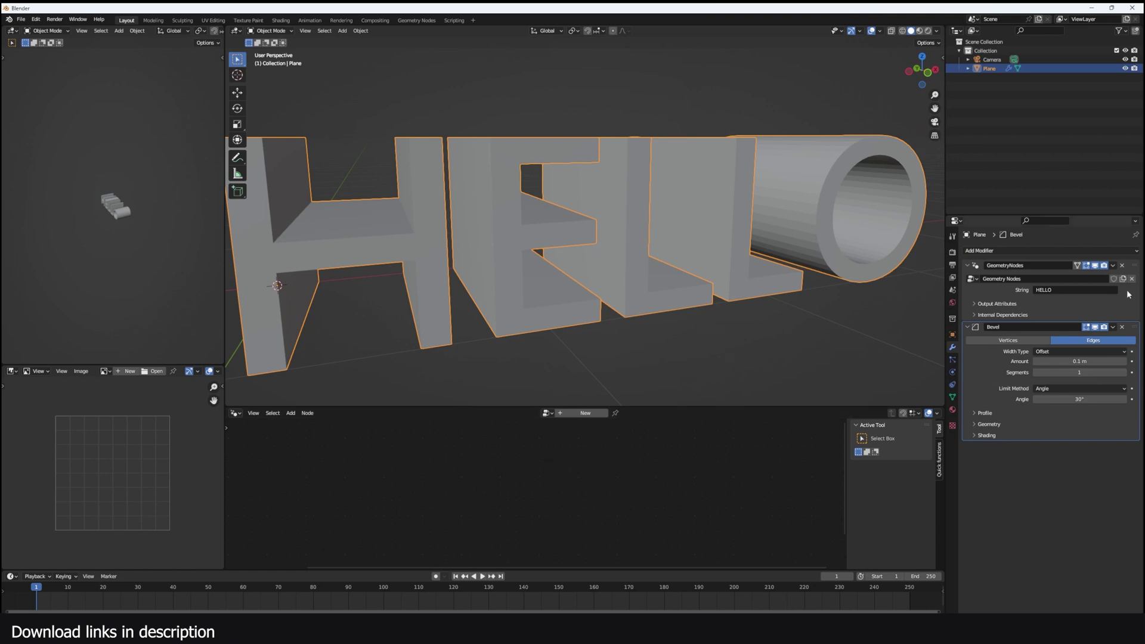
Step: Reactivate the geometry nodes modifier and insert a Realize Instances node between Join Geometry and the Group Output
left_click(1126, 310)
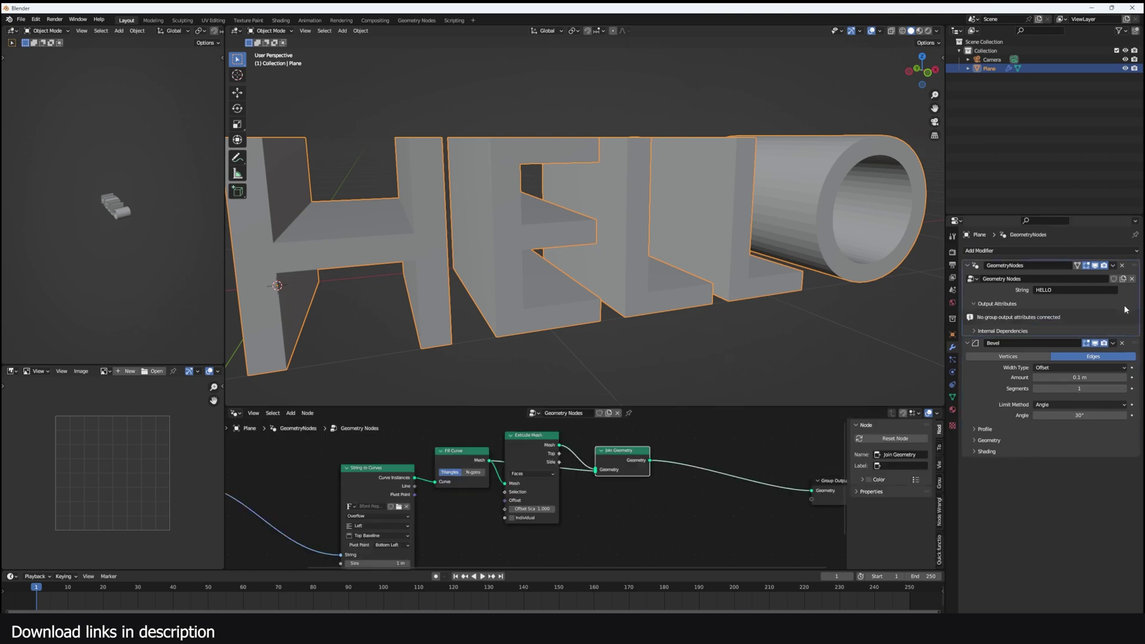
middle_click_drag(895, 286, 798, 302)
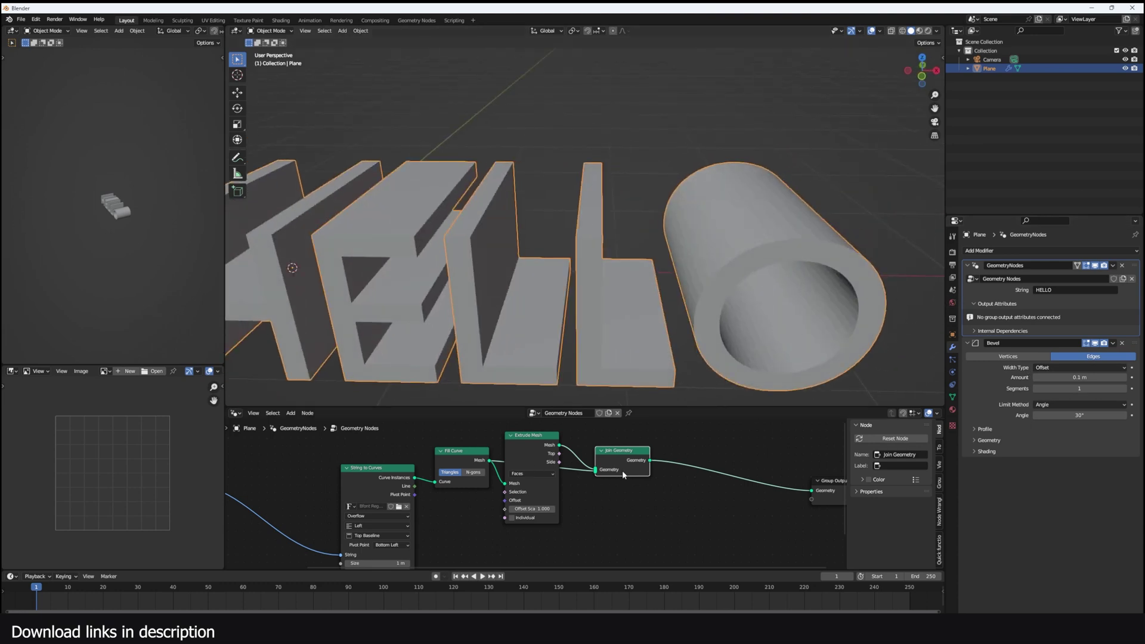
left_click_drag(379, 481, 367, 468)
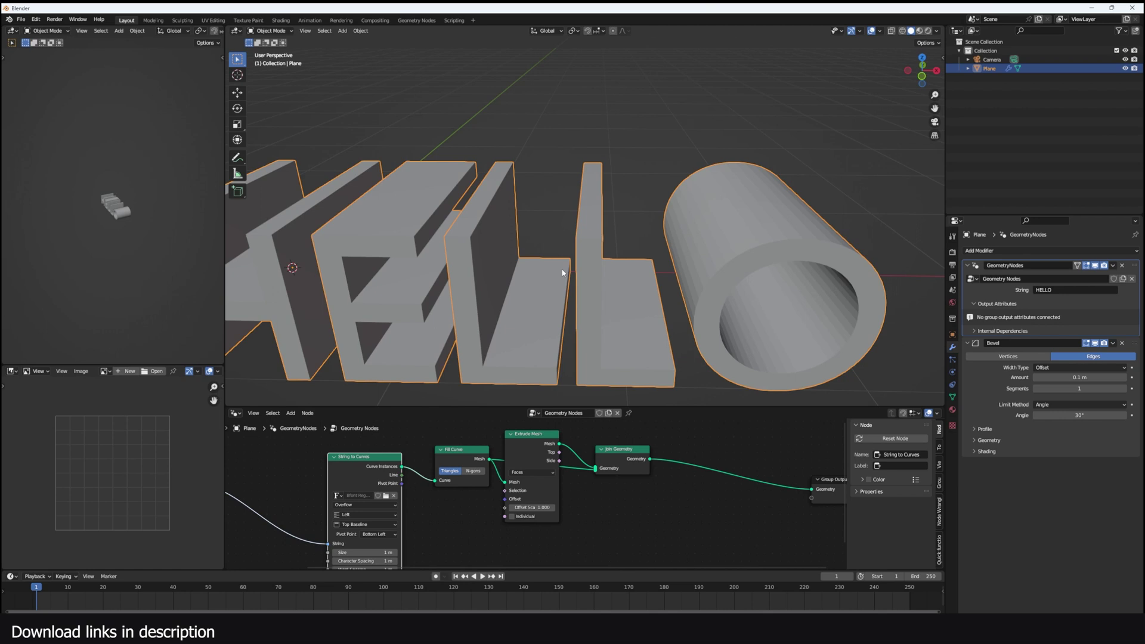
key("shift+a")
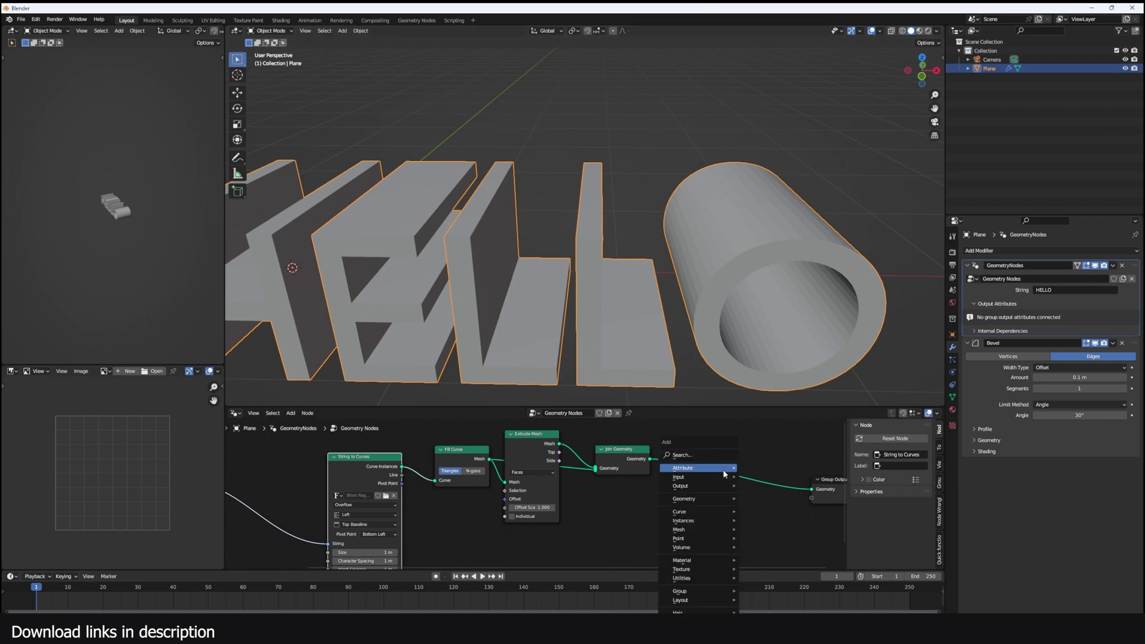
type("RAEL")
key("Return")
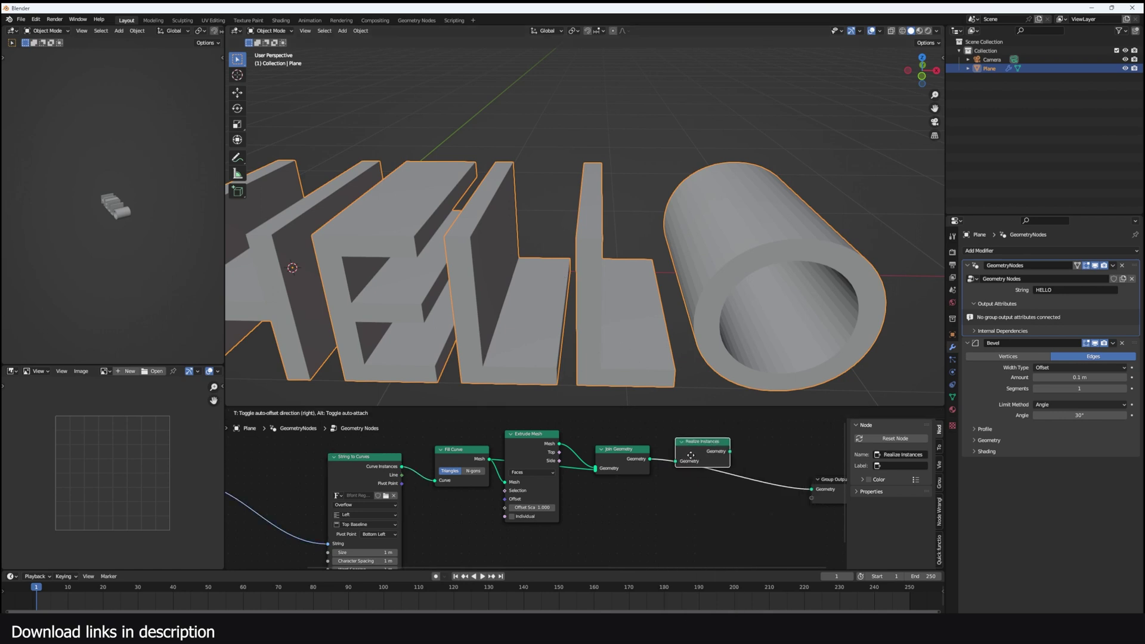
left_click(689, 468)
Step: Show the Face Orientation overlay on the extruded text in the 3D viewport
middle_click_drag(789, 341, 787, 241)
middle_click_drag(745, 191, 674, 242)
key("z")
left_click(794, 279)
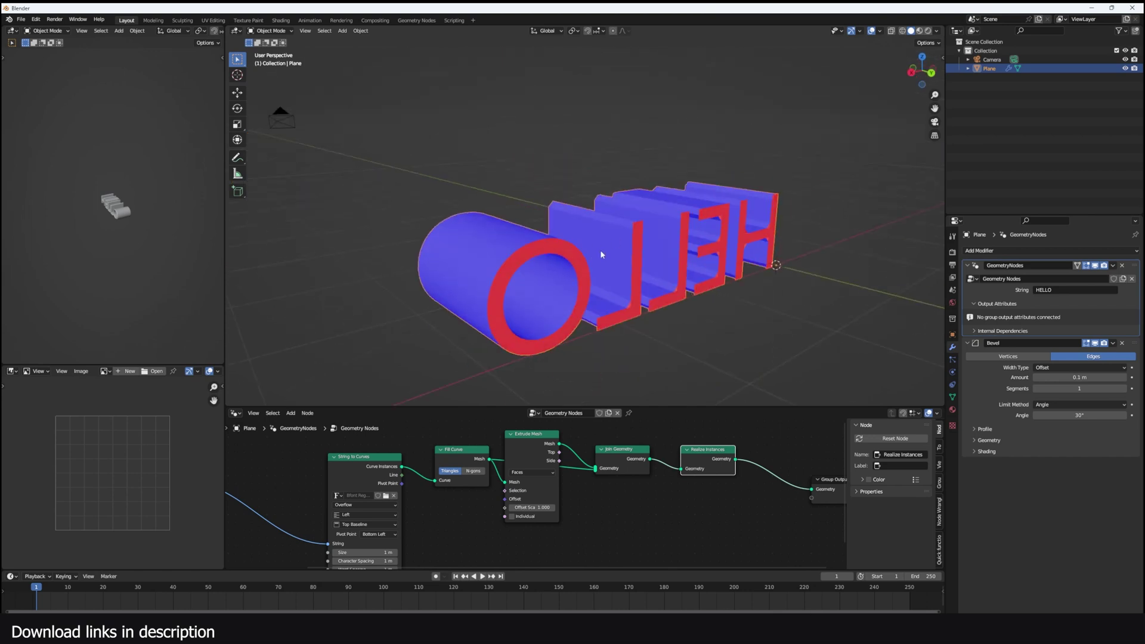
Step: Reposition the Fill Curve node below the Extrude Mesh node to make room on its link to Join Geometry
middle_click_drag(507, 493, 594, 453)
scroll(594, 453, "down", 3)
left_click_drag(566, 424, 583, 516)
left_click_drag(614, 470, 575, 468)
mouse_move(645, 505)
middle_mouse_down()
mouse_move(629, 521)
mouse_move(656, 502)
middle_mouse_up()
scroll(656, 502, "up", 3)
left_click_drag(582, 521, 568, 522)
Step: Insert a Flip Faces node on the link from Fill Curve to Join Geometry
key("shift+a")
type("round")
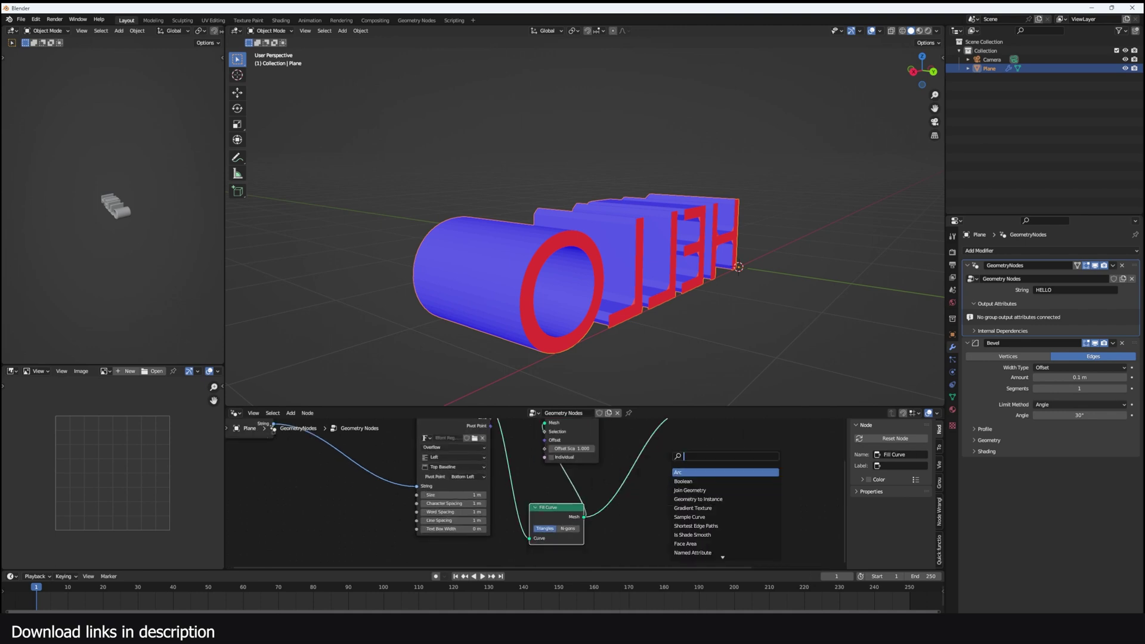
left_click(692, 476)
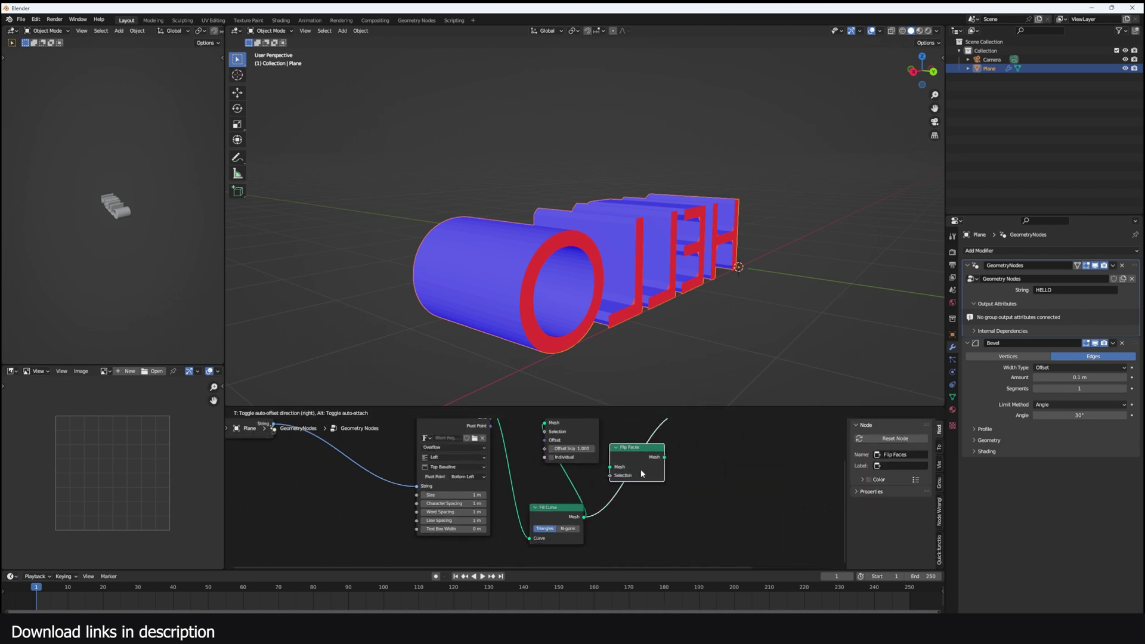
left_click(642, 459)
Step: Display the wireframe over the text and examine the letter faces from the front and side
middle_click_drag(627, 260, 688, 249)
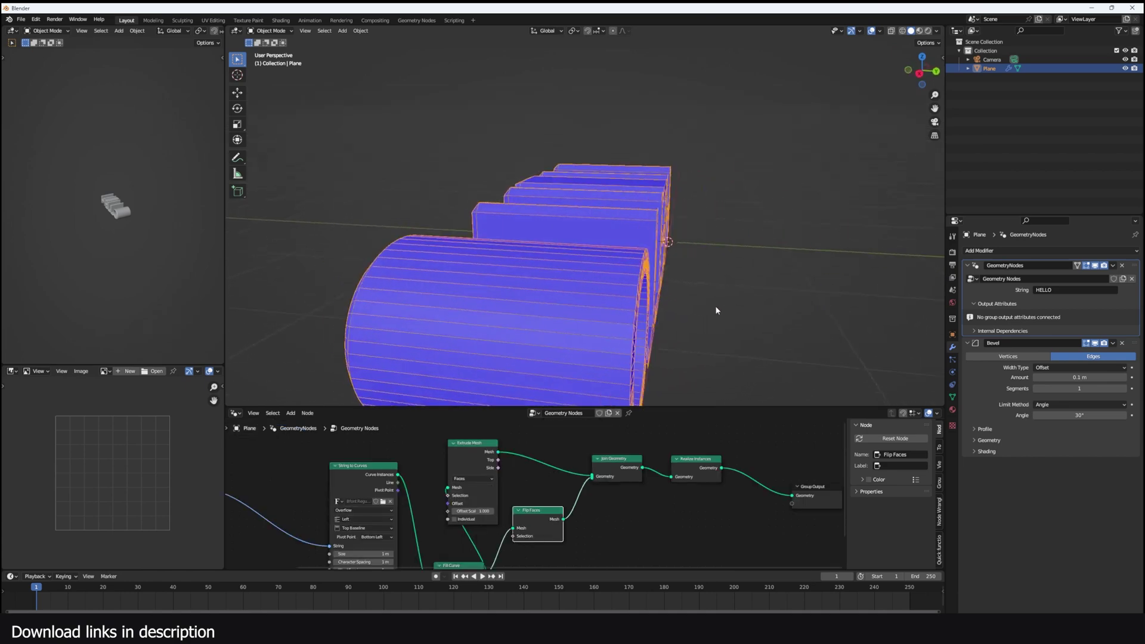
middle_click_drag(715, 305, 655, 293)
middle_click_drag(518, 274, 556, 289)
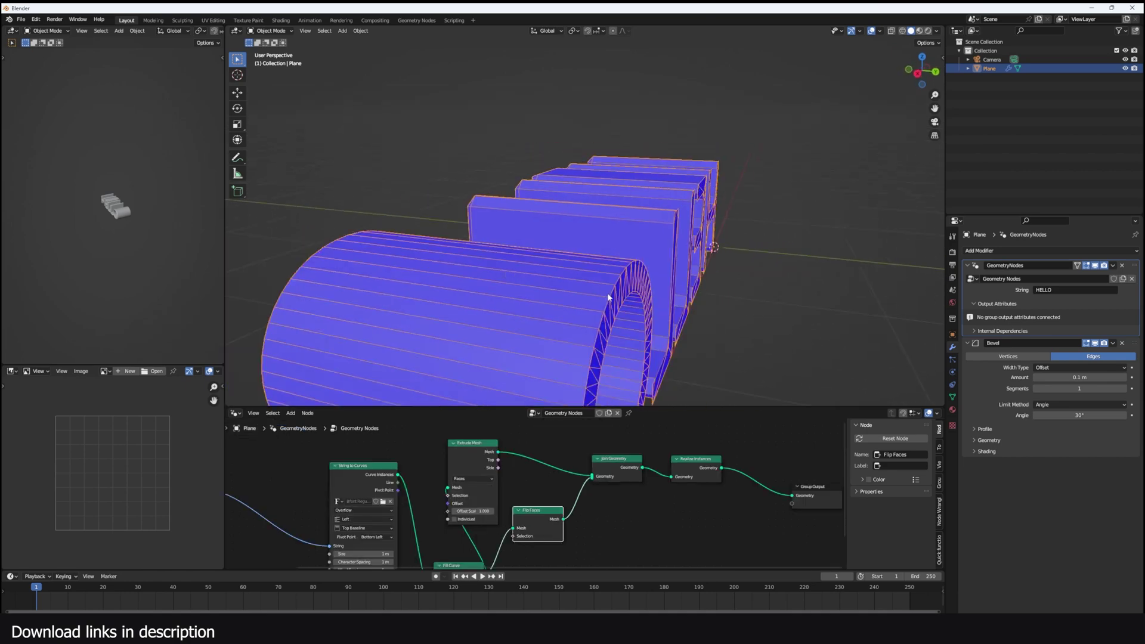
Step: Try a Scale Elements node with a scale of 0.8 between Join Geometry and Realize Instances
middle_click_drag(593, 481, 604, 456)
key("shift+a")
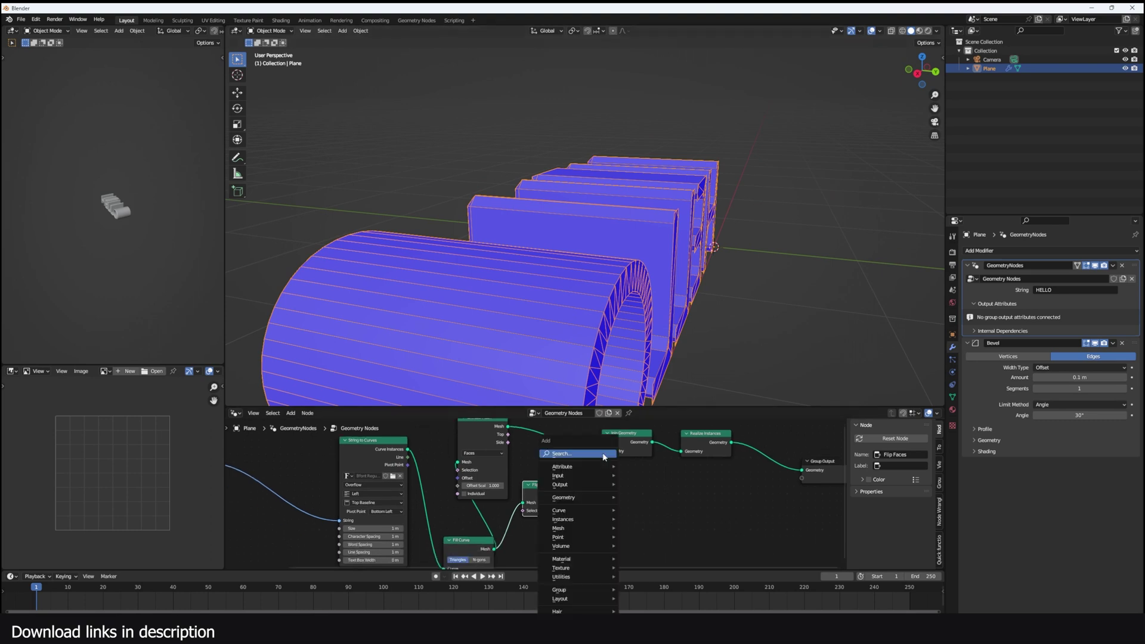
left_click(604, 455)
type("scale")
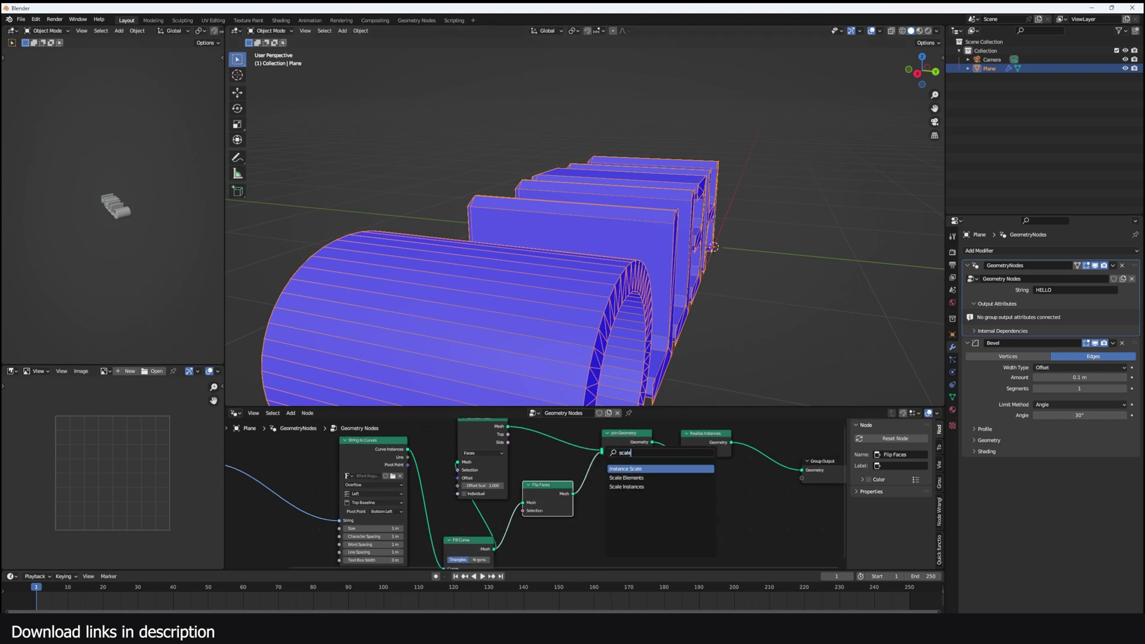
left_click(627, 478)
left_click_drag(706, 495, 718, 495)
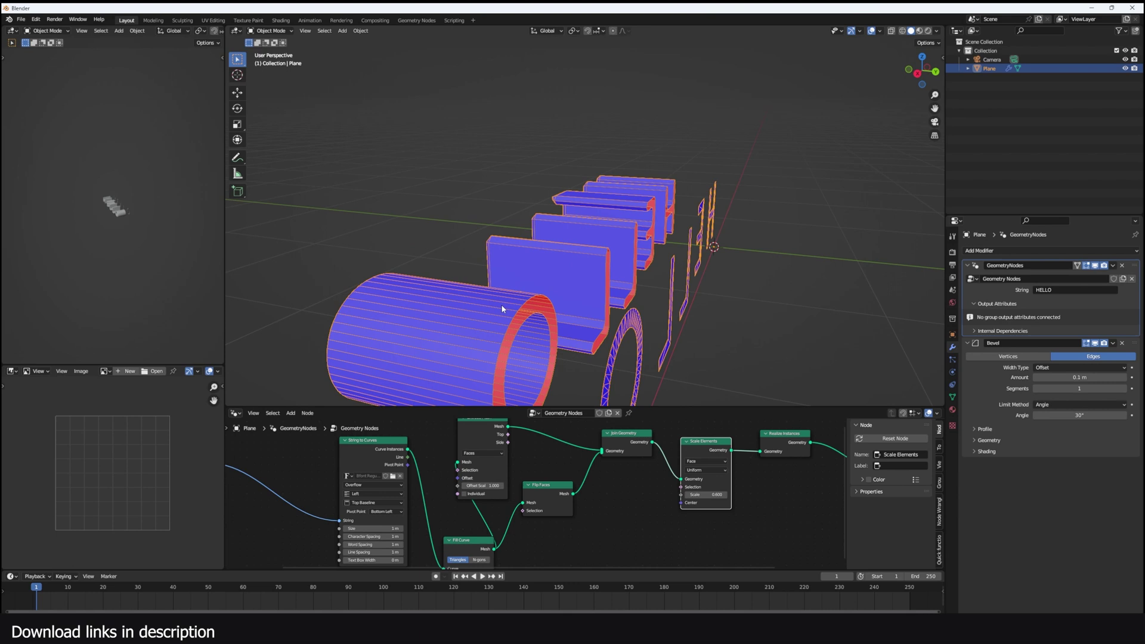
middle_click_drag(714, 449, 646, 462)
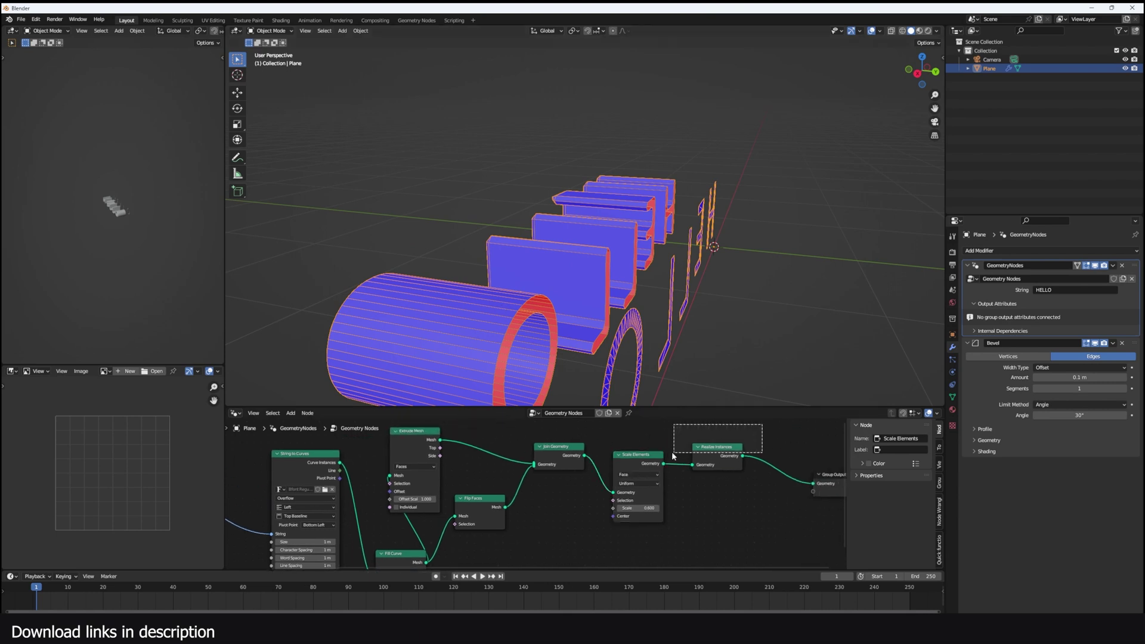
Step: Insert a Merge by Distance node between the Realize Instances node and the Group Output
key("shift+a")
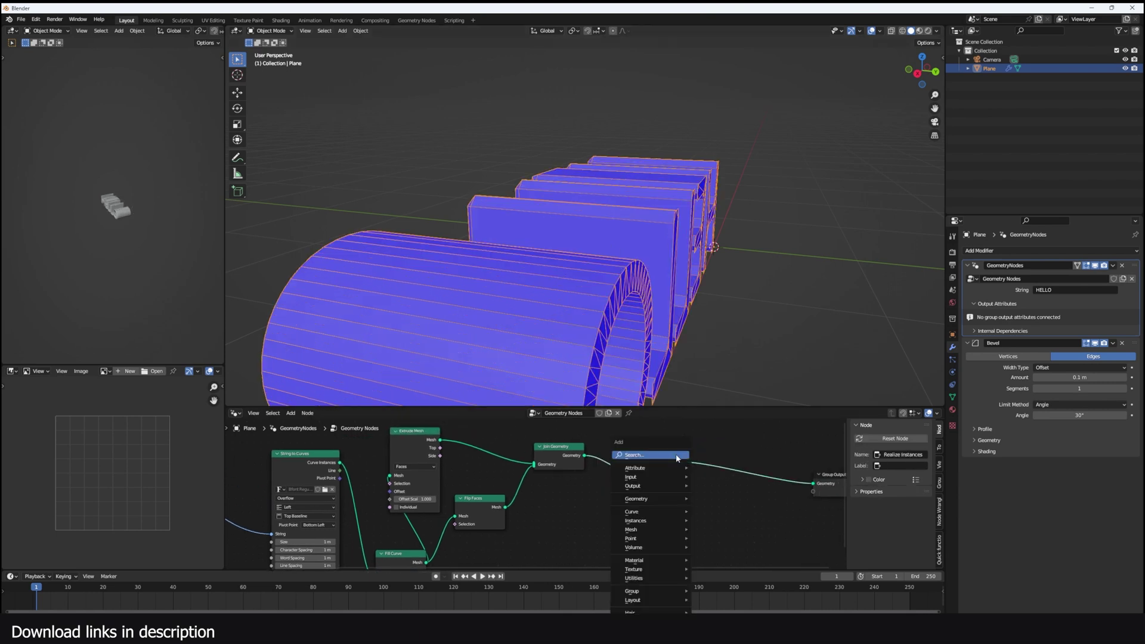
left_click(678, 458)
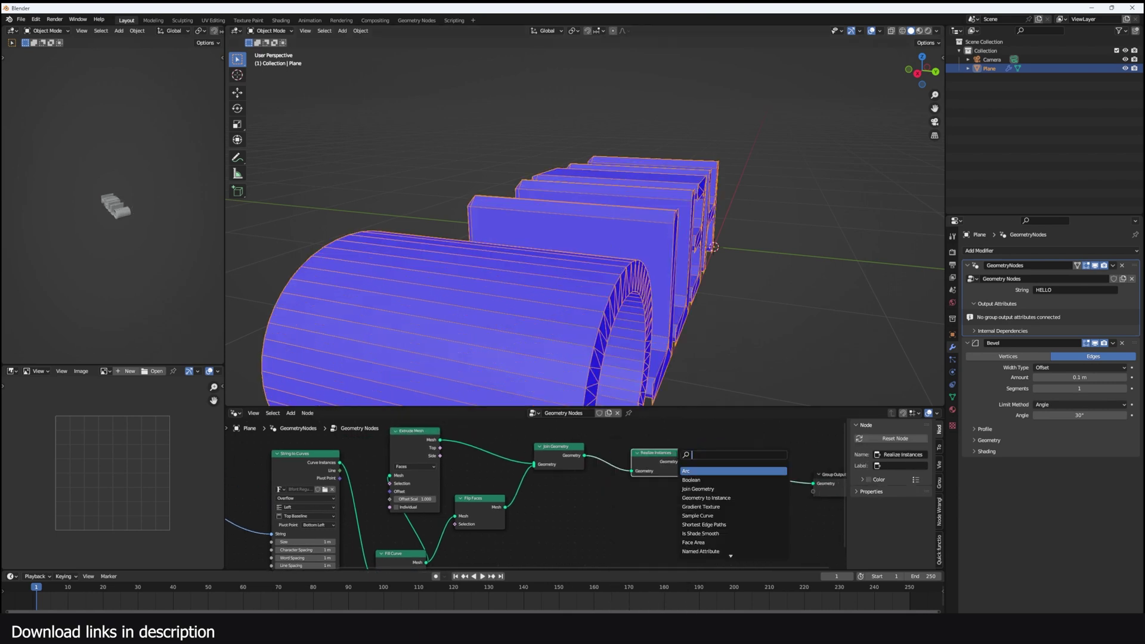
type("mer")
key("Return")
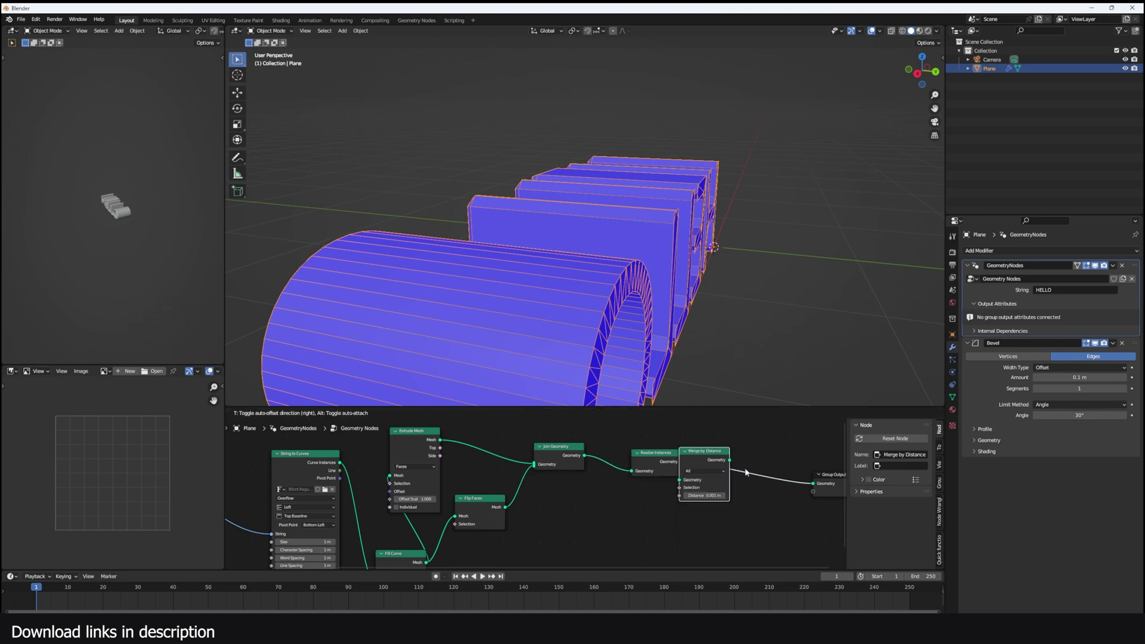
left_click(744, 473)
middle_click_drag(744, 473, 639, 472)
middle_click_drag(689, 327, 642, 321)
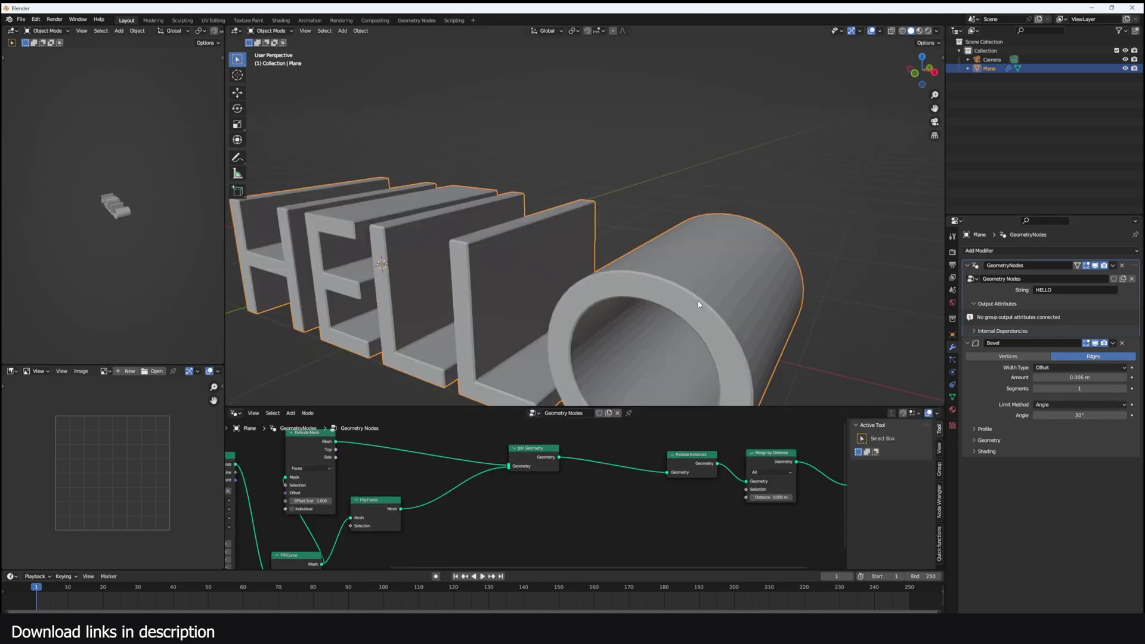
Step: Insert a Set Shade Smooth node after Join Geometry and link Extrude Mesh's Side output to its Selection input
key("shift+a")
mouse_move(633, 513)
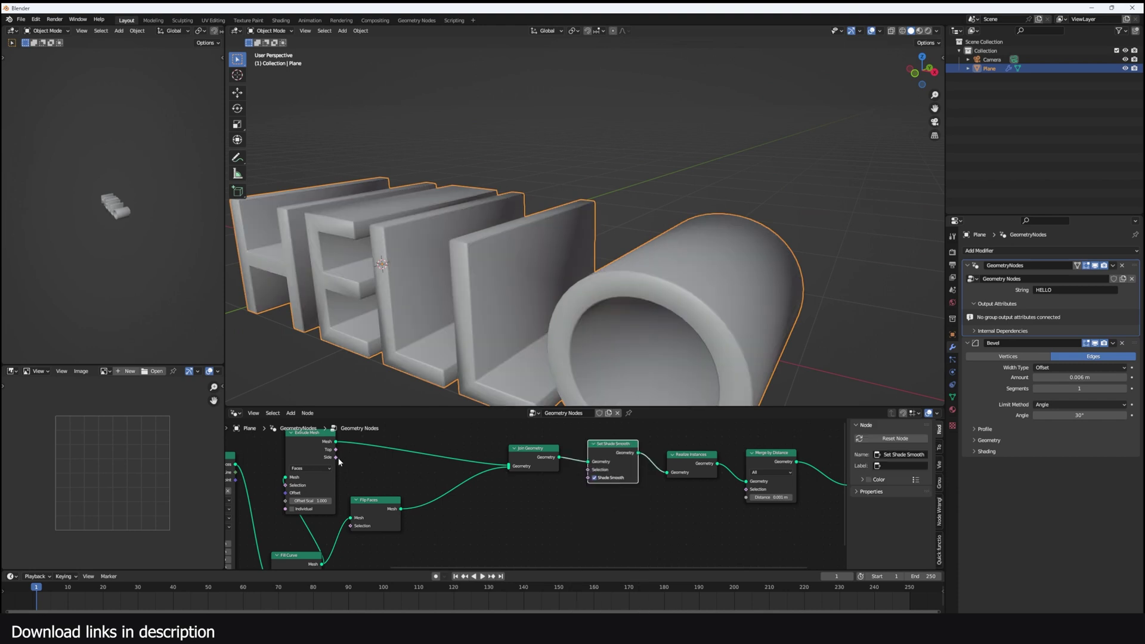
left_click_drag(336, 458, 588, 470)
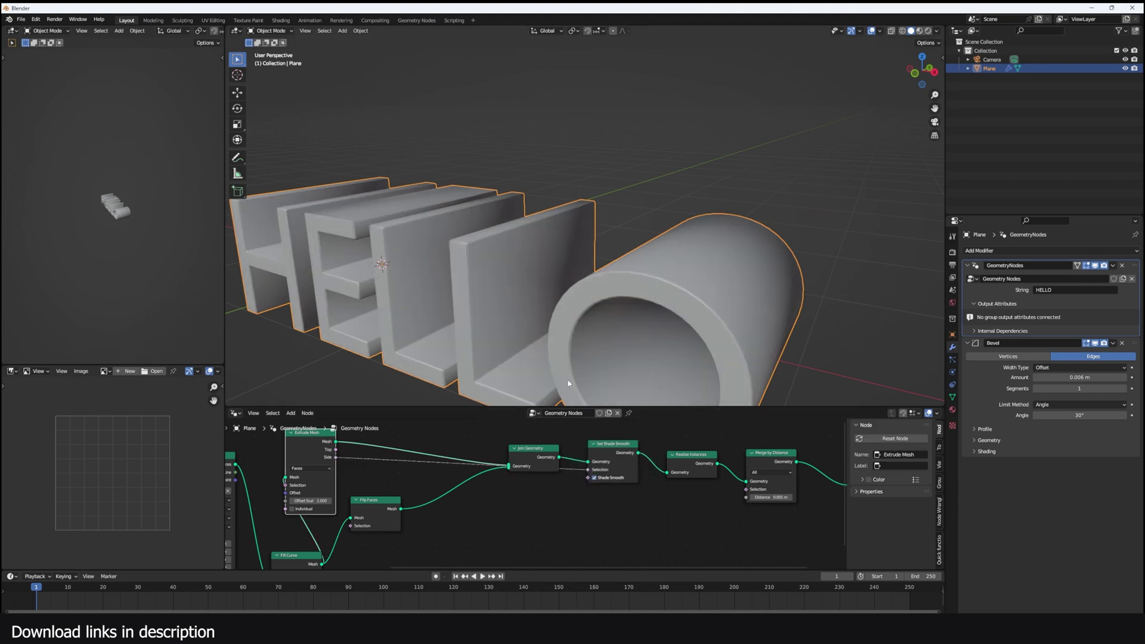
scroll(568, 384, "down", 4)
middle_click_drag(572, 370, 576, 299)
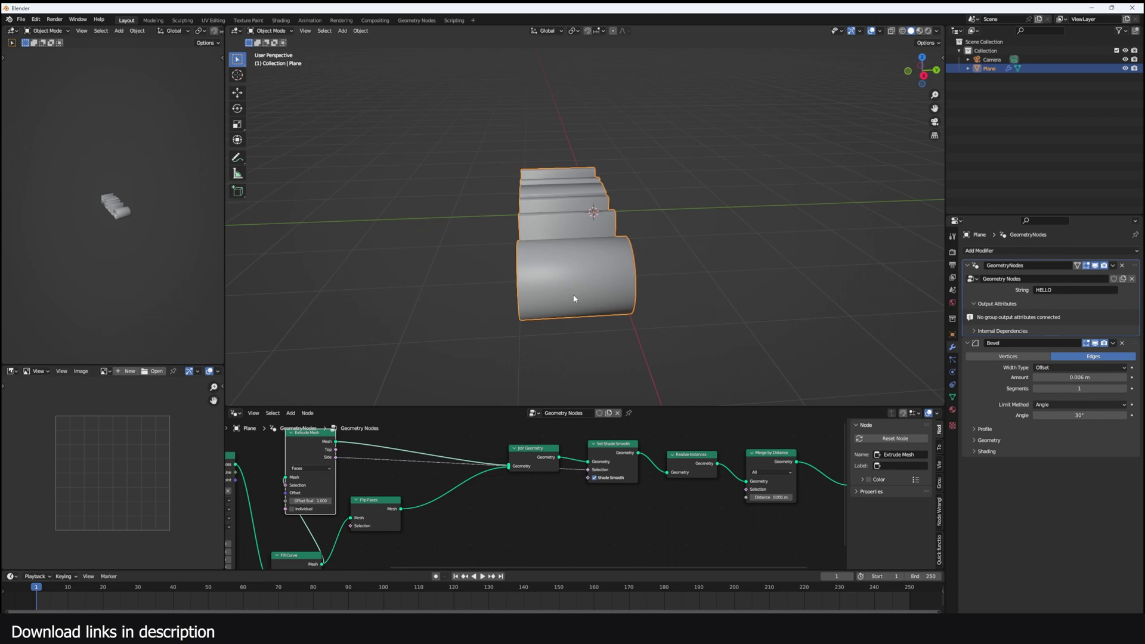
Step: Lower the Offset Scale of the Extrude Mesh node to make the letters much thinner
scroll(625, 300, "up", 2)
scroll(346, 542, "up", 2)
middle_click_drag(406, 525, 498, 523)
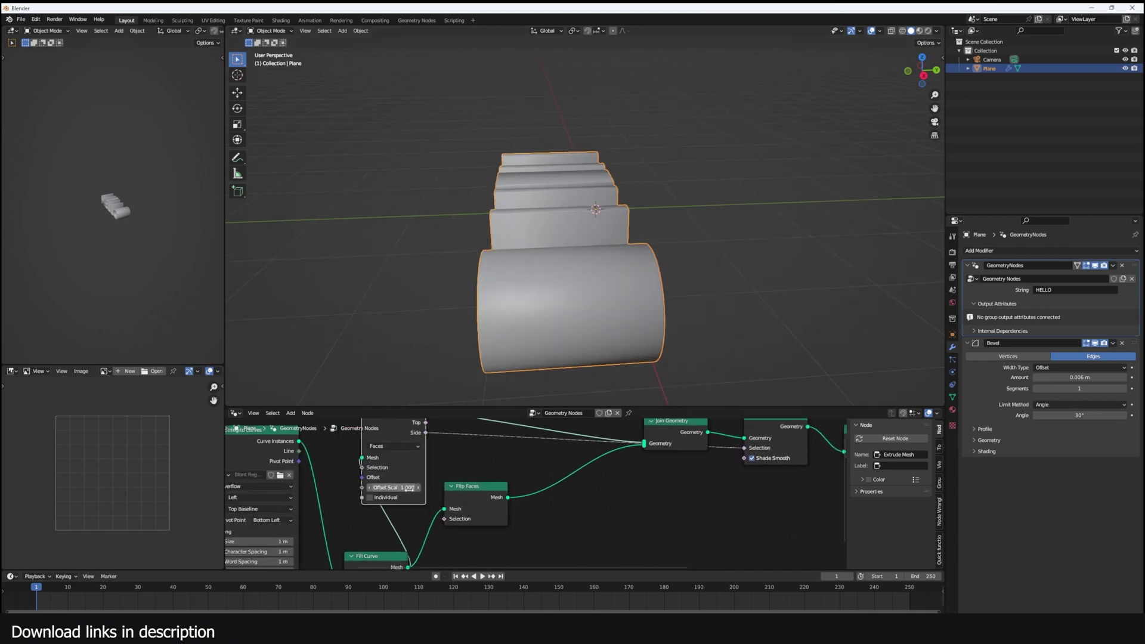
left_click_drag(409, 487, 363, 487)
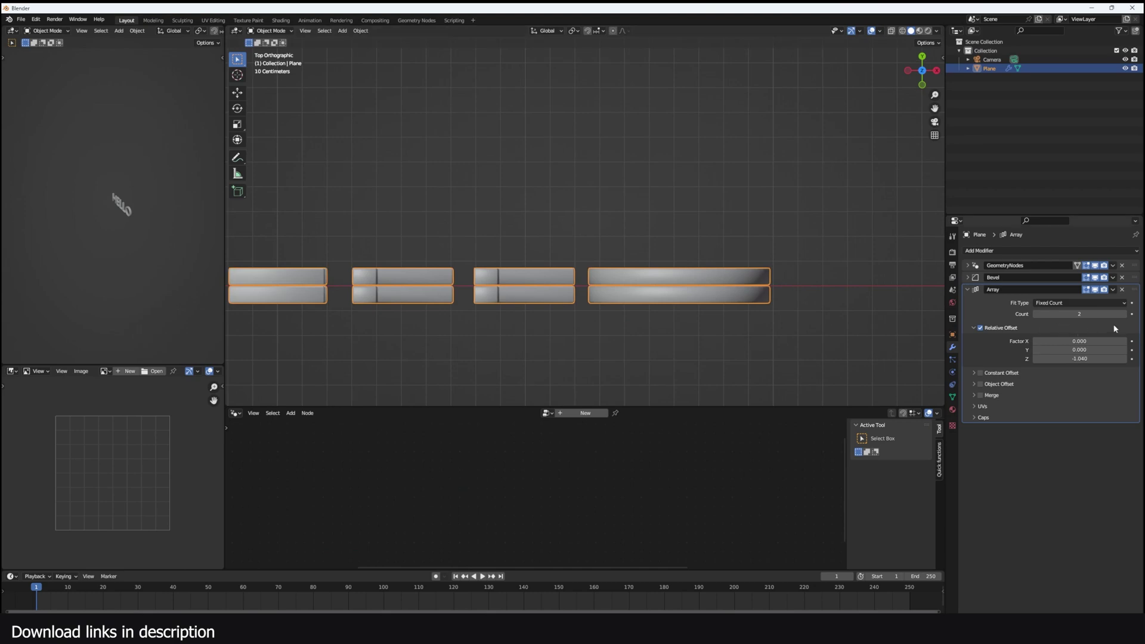
Step: Set the text's Array modifier count to 5 and check the spacing between the stacked layers
left_click(1125, 314)
left_click(1125, 314)
left_click(1124, 315)
key("shift+z")
scroll(674, 295, "up", 8)
middle_click_drag(636, 238, 646, 166, "shift")
scroll(708, 212, "up", 3)
scroll(619, 208, "up", 9)
scroll(641, 215, "down", 10)
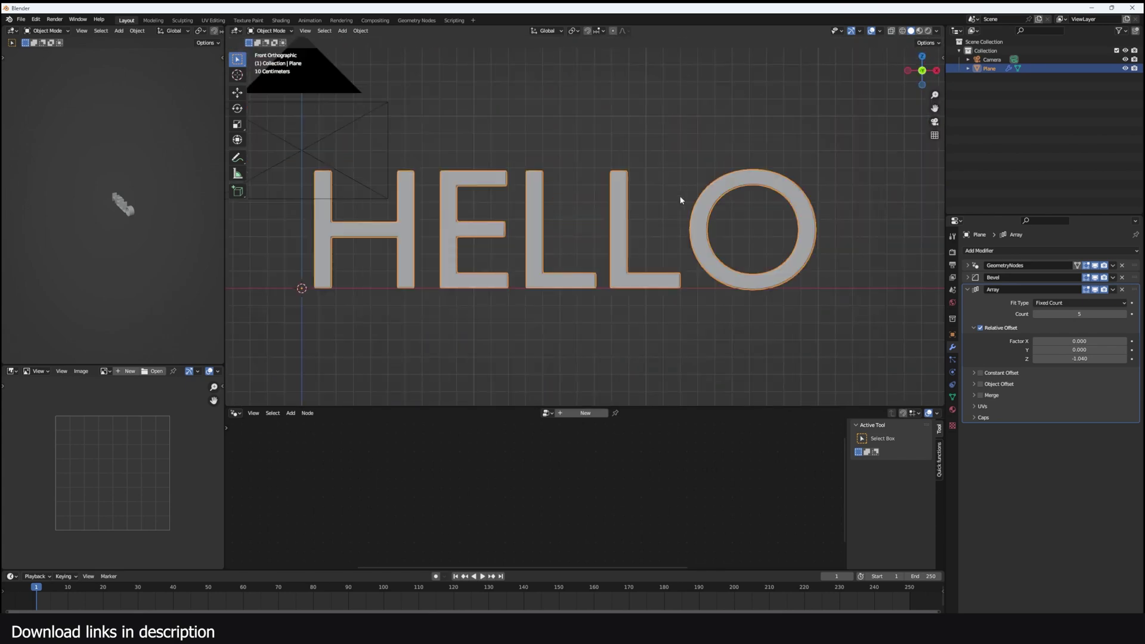
middle_click_drag(618, 242, 563, 285)
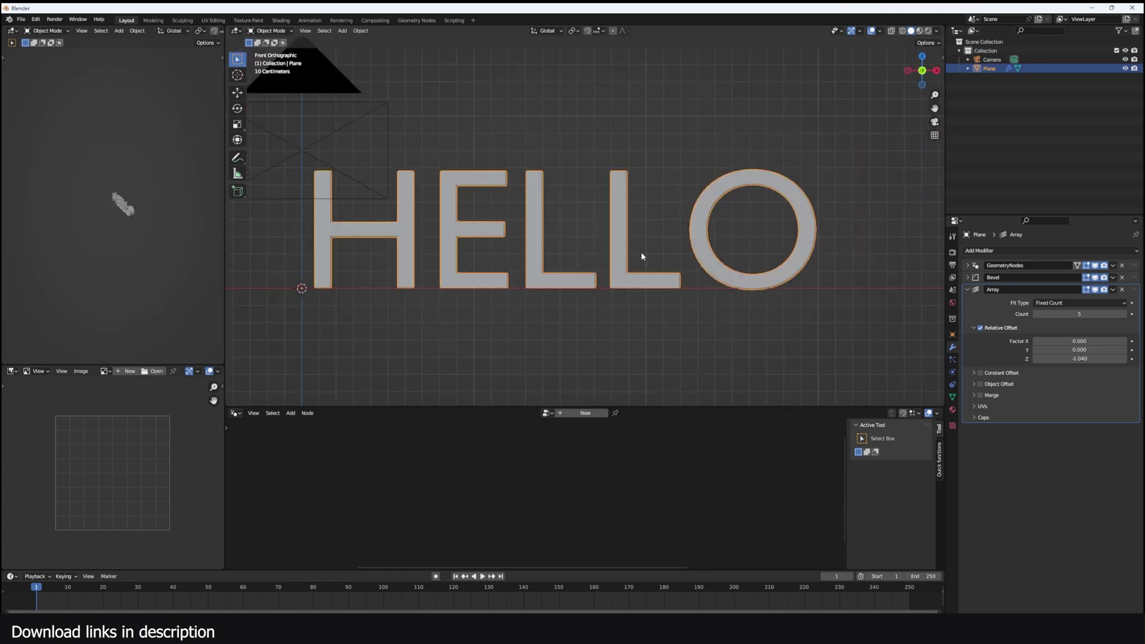
Step: Add a mesh plane facing the front view and move its lower vertex in as the start of a cutter outline near the H
key("shift+a")
left_click(676, 250)
key("Tab")
key("shift+z")
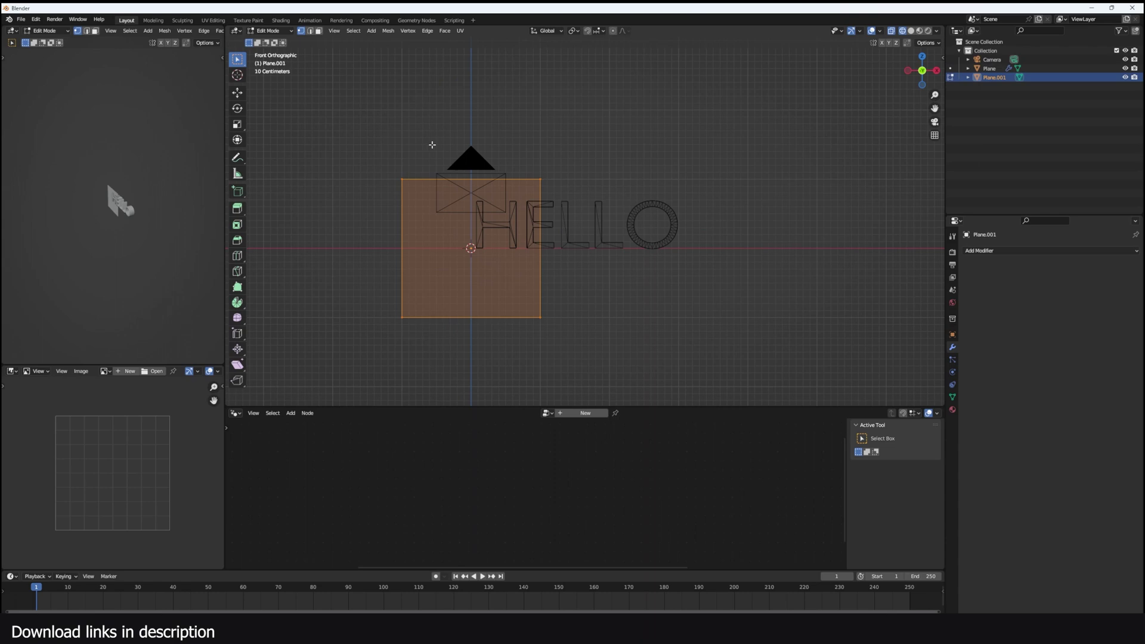
left_click(547, 303)
key("g")
left_click(503, 244)
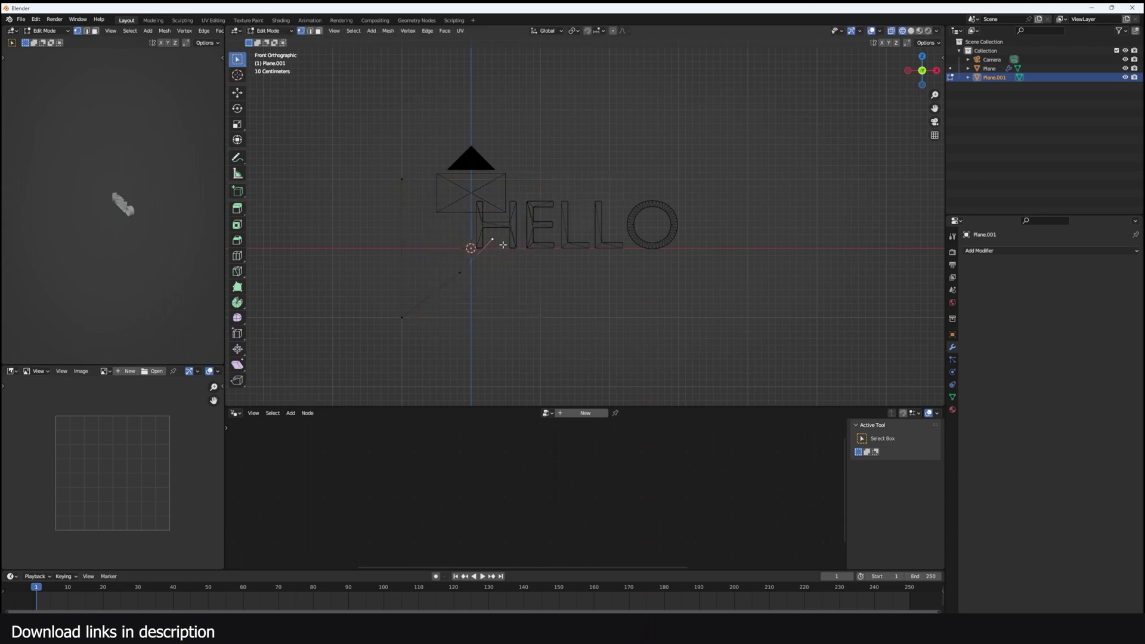
Step: Extrude the vertex repeatedly into a zigzag line below HELLO past the O, and smooth it with a level 2 Subdivision modifier
scroll(545, 255, "up", 1)
key("e")
left_click(567, 256)
key("e")
left_click(666, 281)
key("e")
left_click(705, 263)
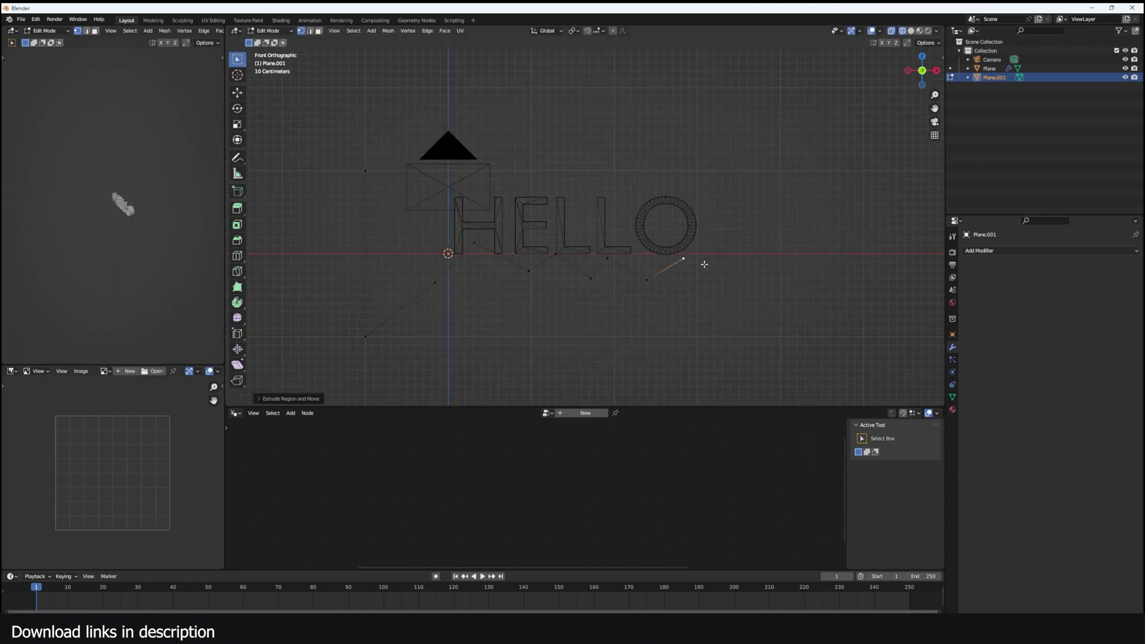
key("e")
left_click(775, 302)
key("a")
key("ctrl+2")
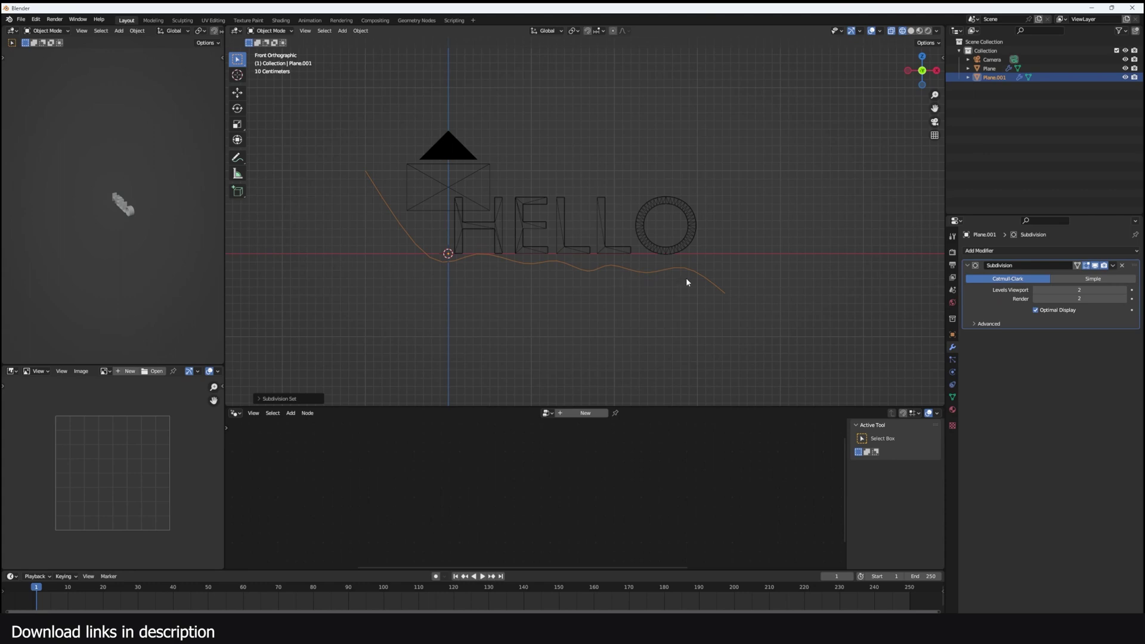
Step: Extrude the zigzag line upward along Z above the text and flatten the new top edge by scaling it to 0 in Z
key("e")
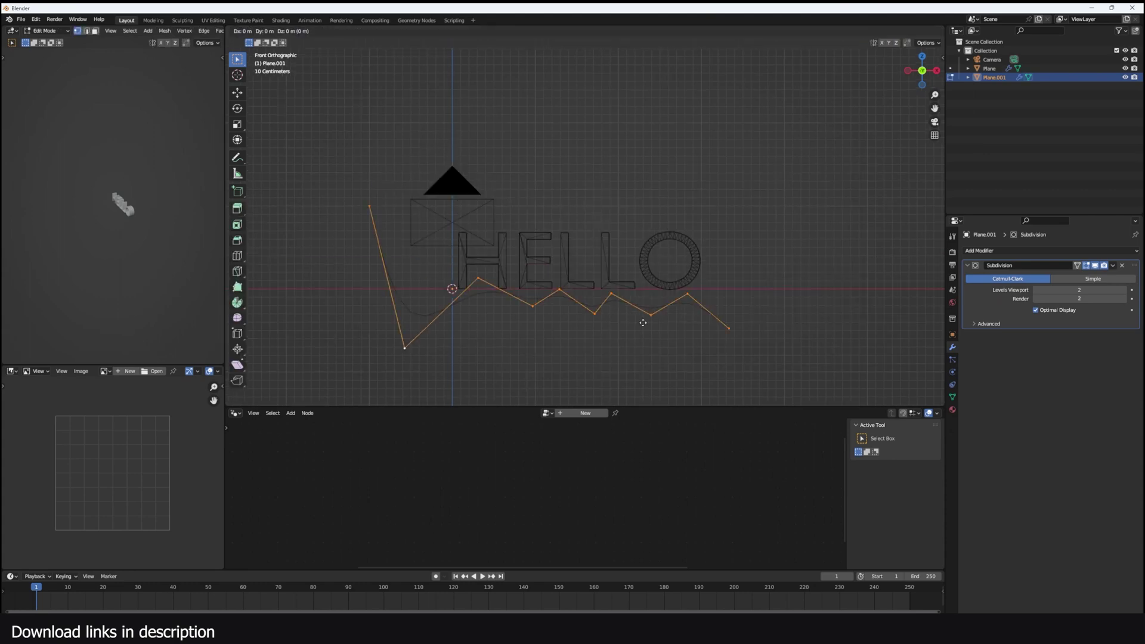
key("z")
left_click(662, 163)
key("s")
key("z")
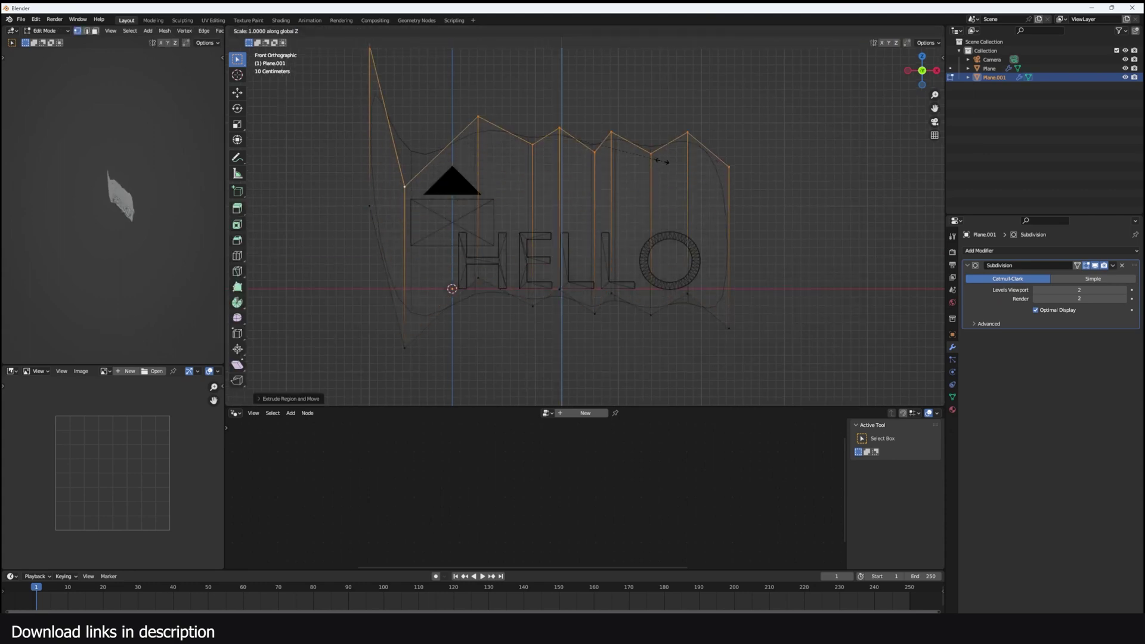
key("0")
key("Return")
Step: Extrude the cutter sheet in depth to give it roughly the thickness of one text layer
middle_click_drag(659, 161, 669, 223)
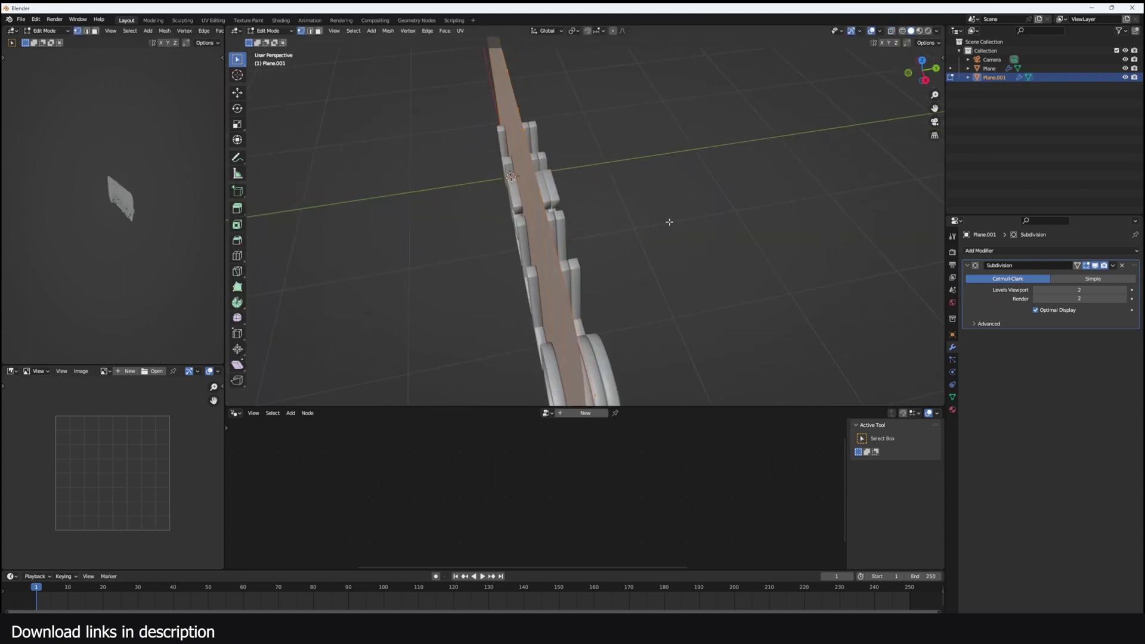
key("e")
left_click(679, 223)
key("Tab")
Step: Align the cutter with the front text layer in top view, at a Y location of about -0.089 m
key("KP_7")
key("shift+z")
middle_click_drag(686, 269, 630, 196, "shift")
key("g")
key("y")
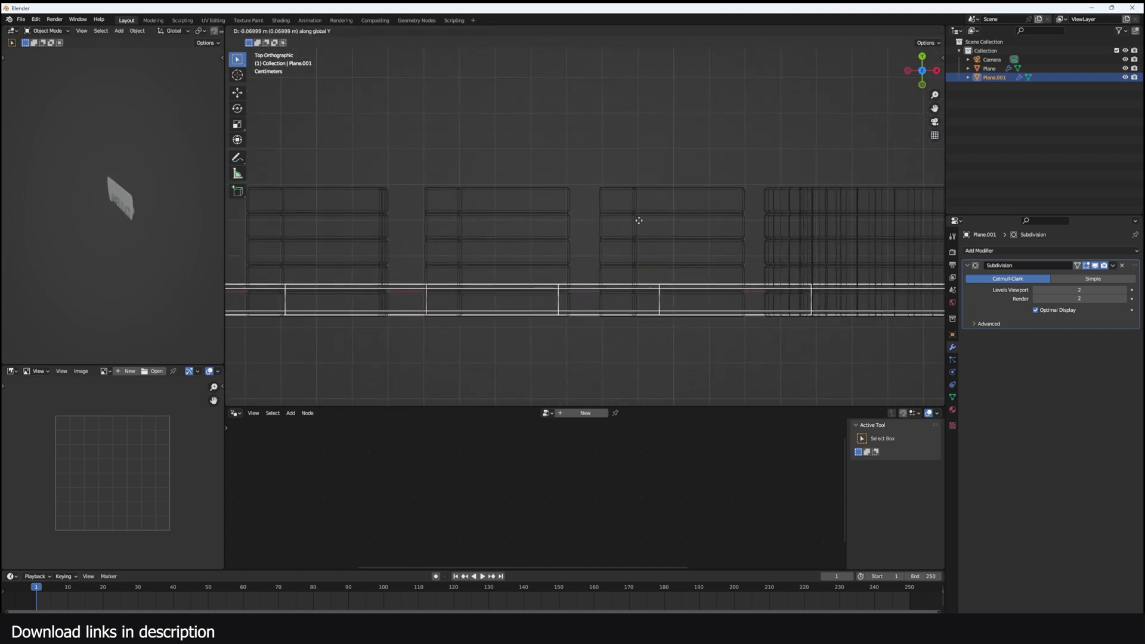
left_click(638, 221)
scroll(635, 285, "up", 8)
key("g")
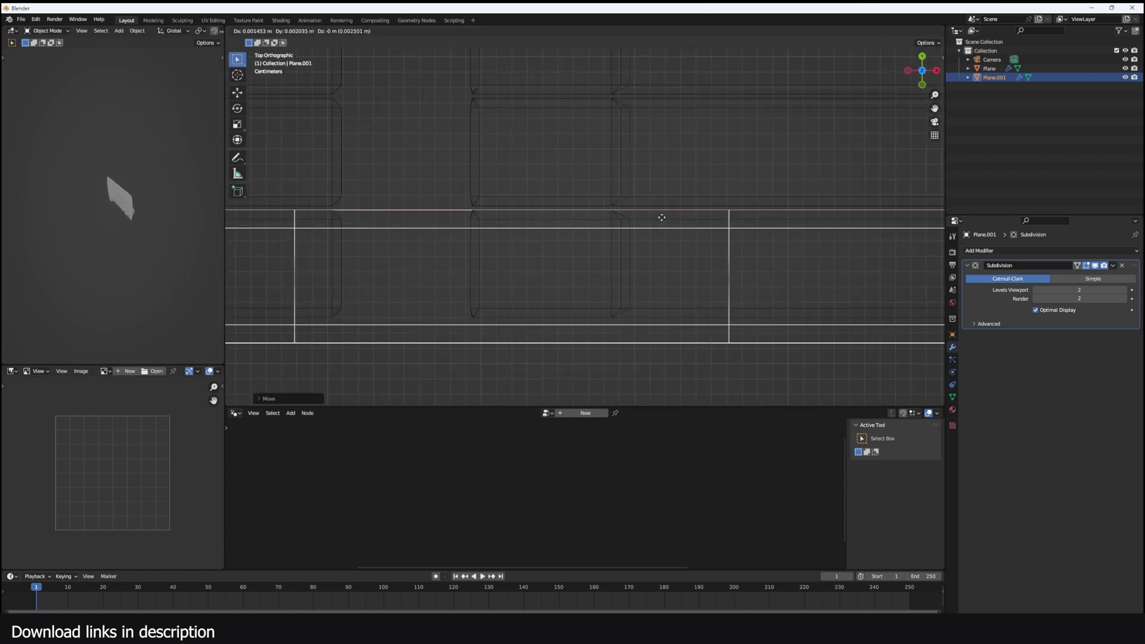
left_click(662, 219)
Step: Crease the cutter's border edges with a value of 1 to keep its corners sharp under subdivision
scroll(675, 249, "down", 10)
key("shift+z")
middle_click_drag(674, 248, 537, 185)
scroll(626, 148, "up", 3)
key("Tab")
key("alt+a")
key("2")
key("shift+e")
type("1")
key("Return")
key("Tab")
Step: Add a Boolean Difference modifier to the text with Plane.001 as its object and the Fast solver
left_click(596, 249)
left_click(1040, 252)
left_click(957, 292)
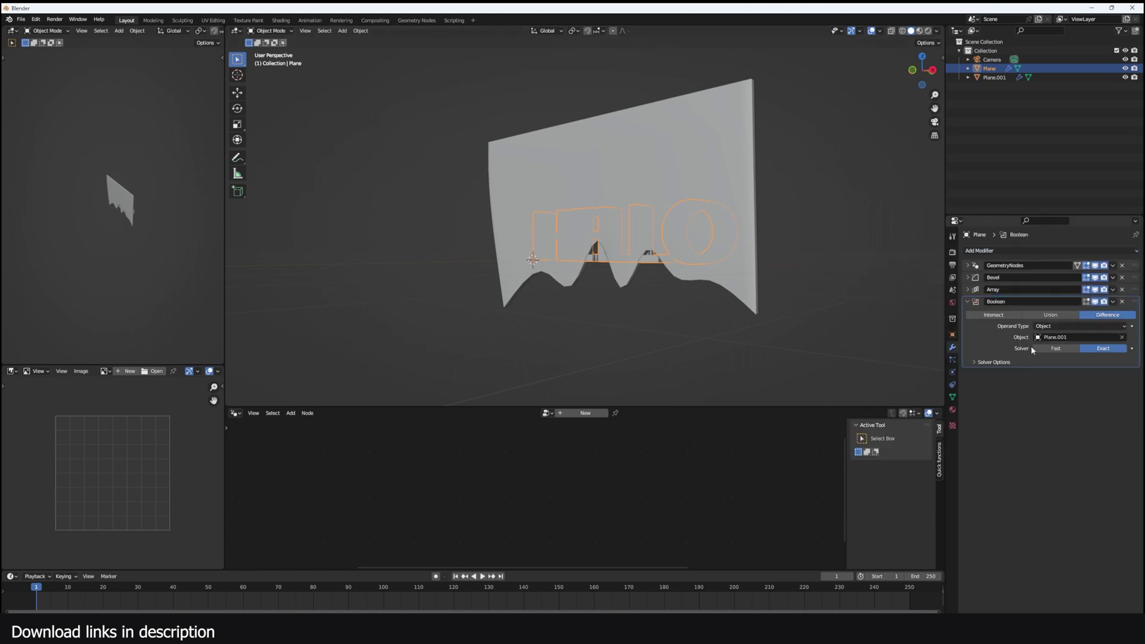
left_click(1047, 350)
Step: Set the viewport display of the cutter Plane.001 to Wire
scroll(775, 192, "up", 2)
left_click(775, 192)
left_click(953, 335)
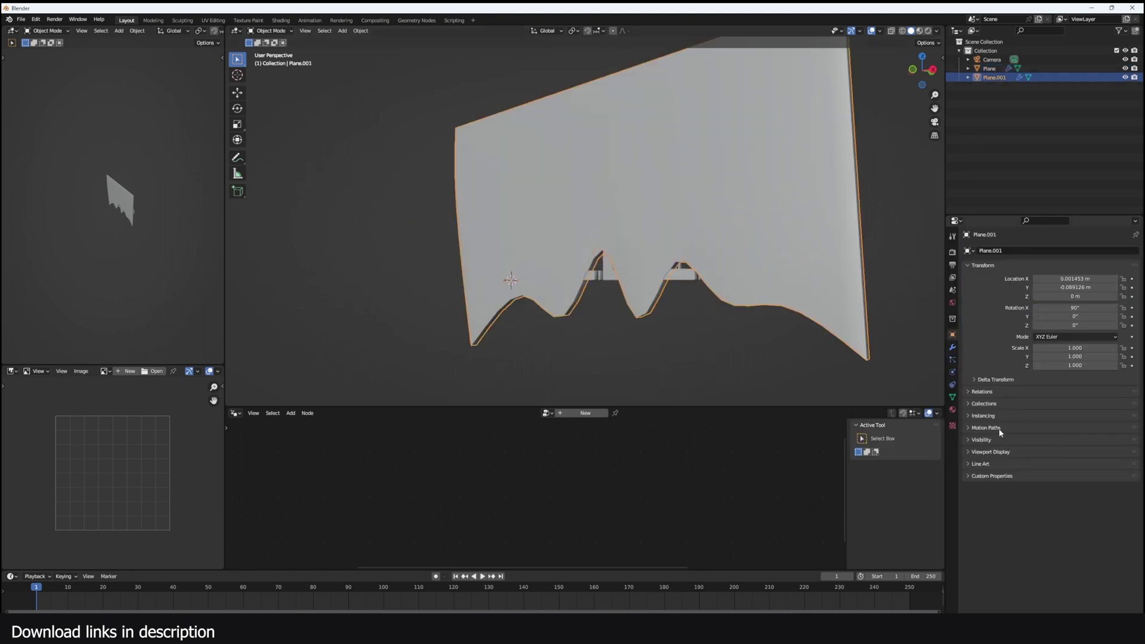
left_click(1006, 453)
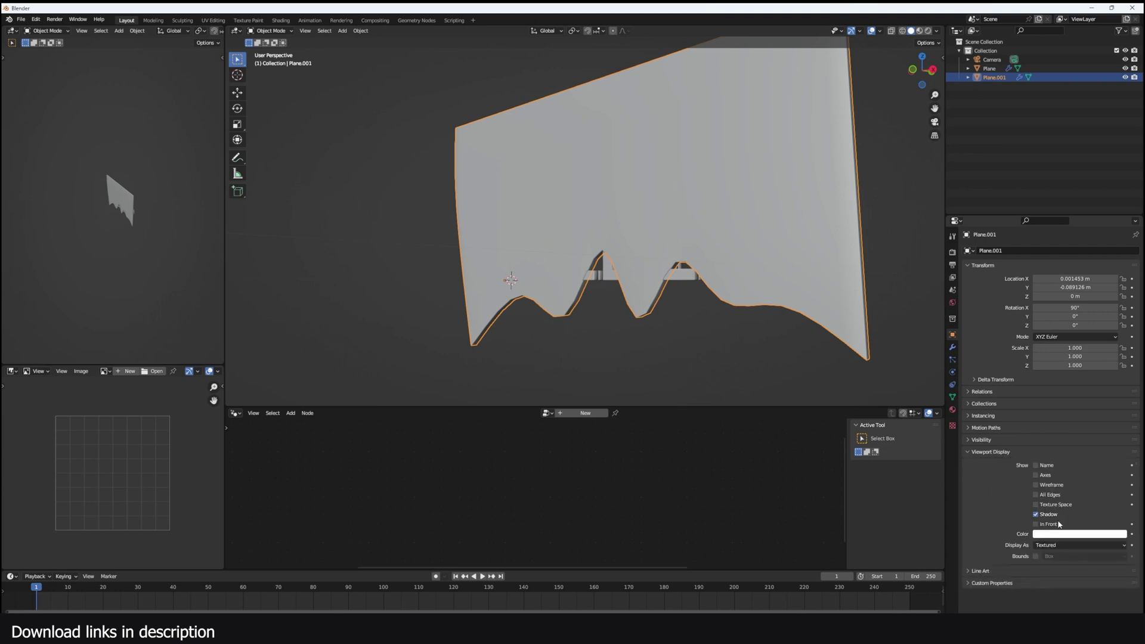
left_click(1054, 546)
left_click(1050, 562)
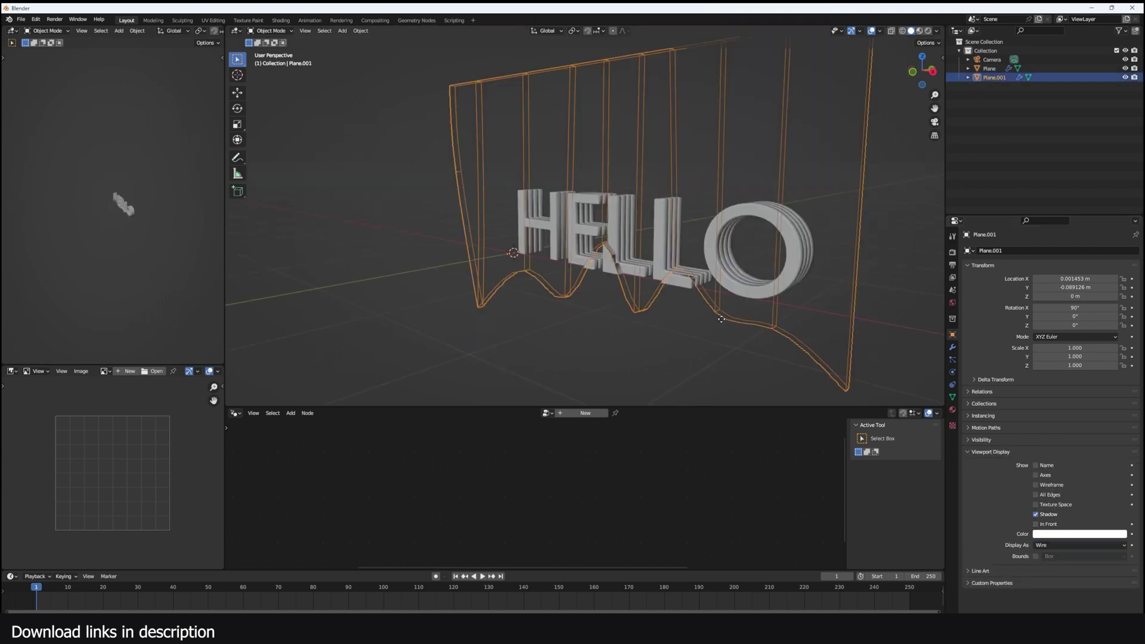
Step: Raise the cutter along Z to about 0.58 m and examine the cut in the front text layer
key("g")
key("z")
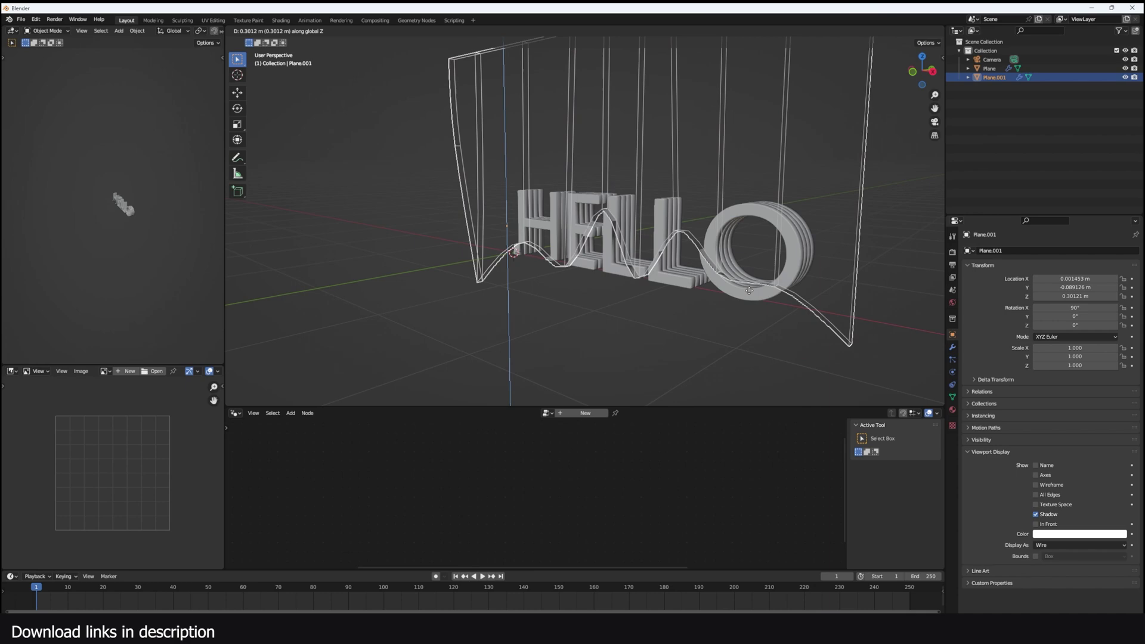
left_click(826, 290)
middle_click_drag(827, 290, 854, 288)
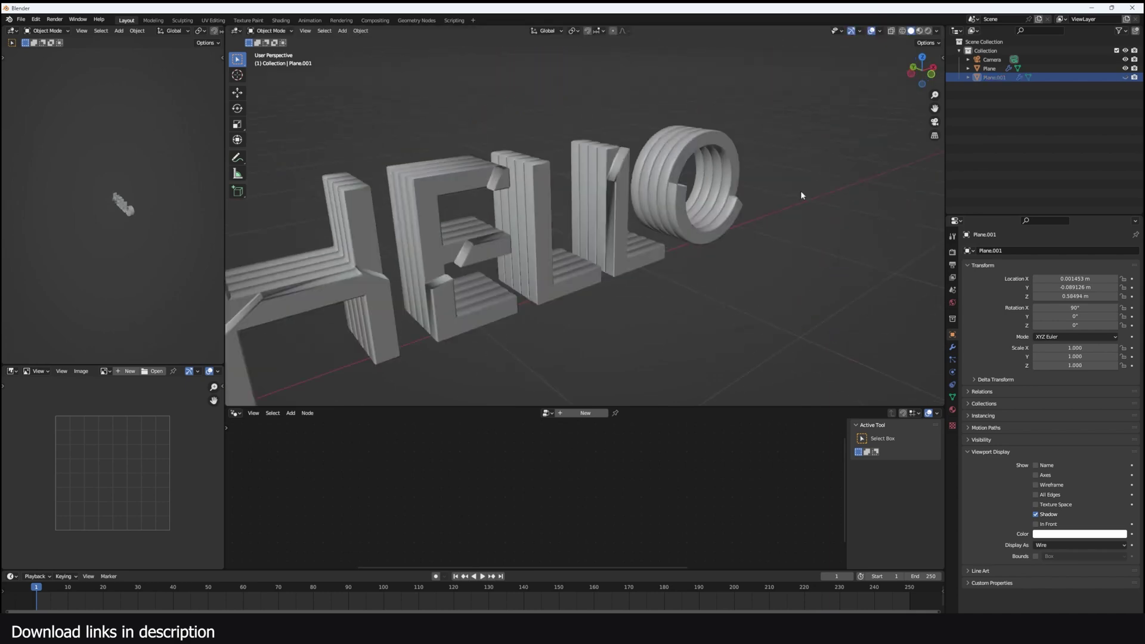
middle_click_drag(802, 195, 714, 196)
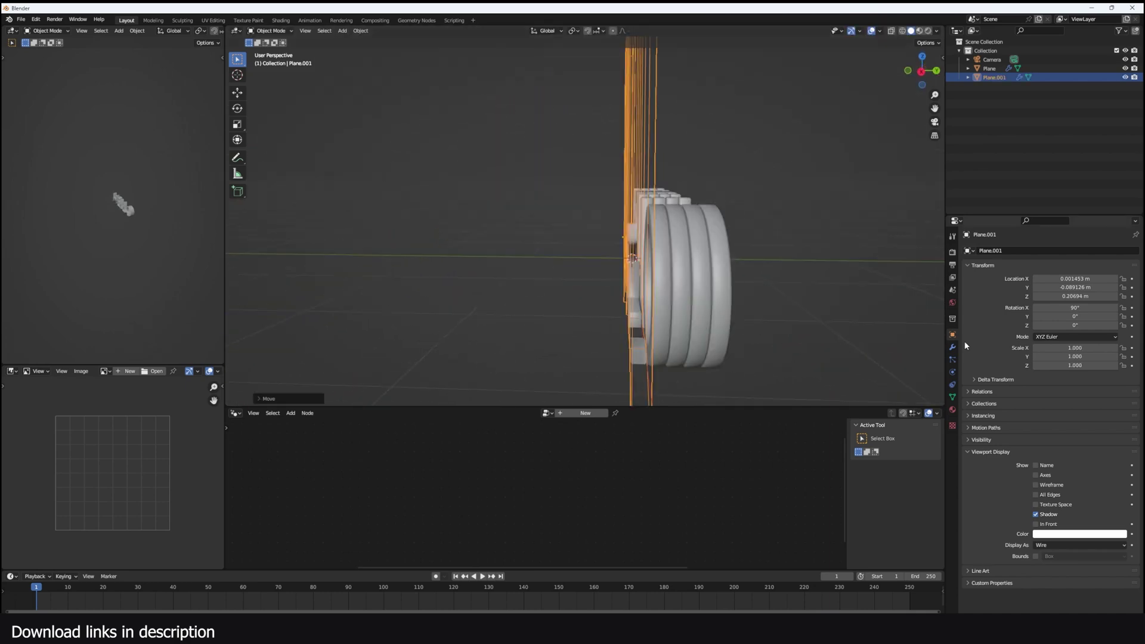
Step: Add an Array modifier to the cutter, with Relative Offset disabled and Object Offset enabled
left_click(953, 348)
left_click(1027, 252)
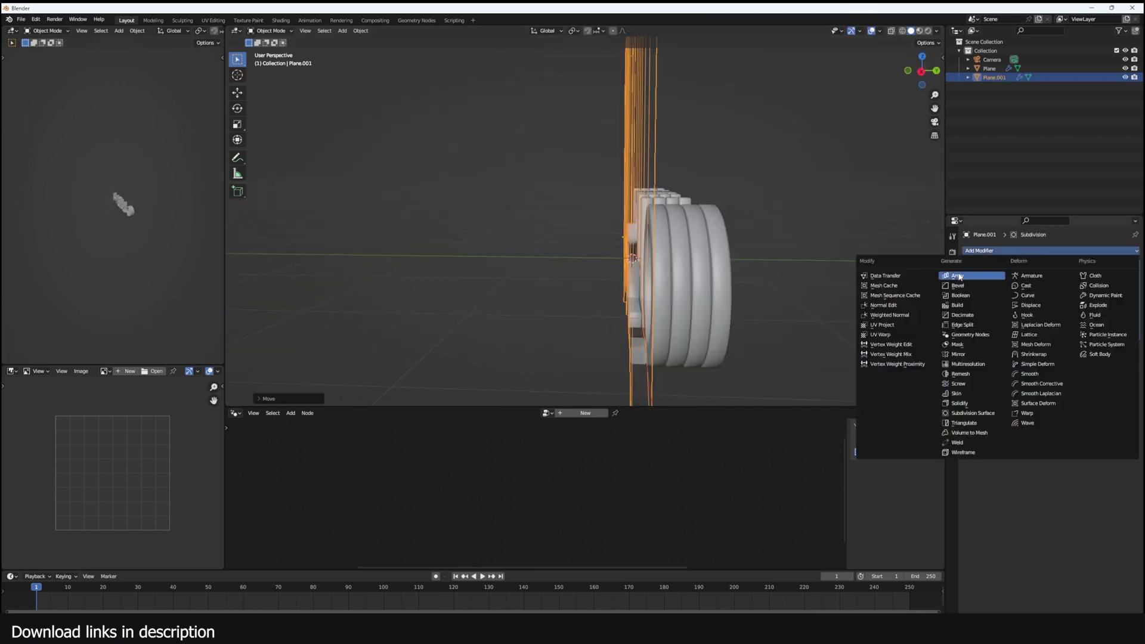
left_click(966, 276)
key("KP_1")
key("KP_7")
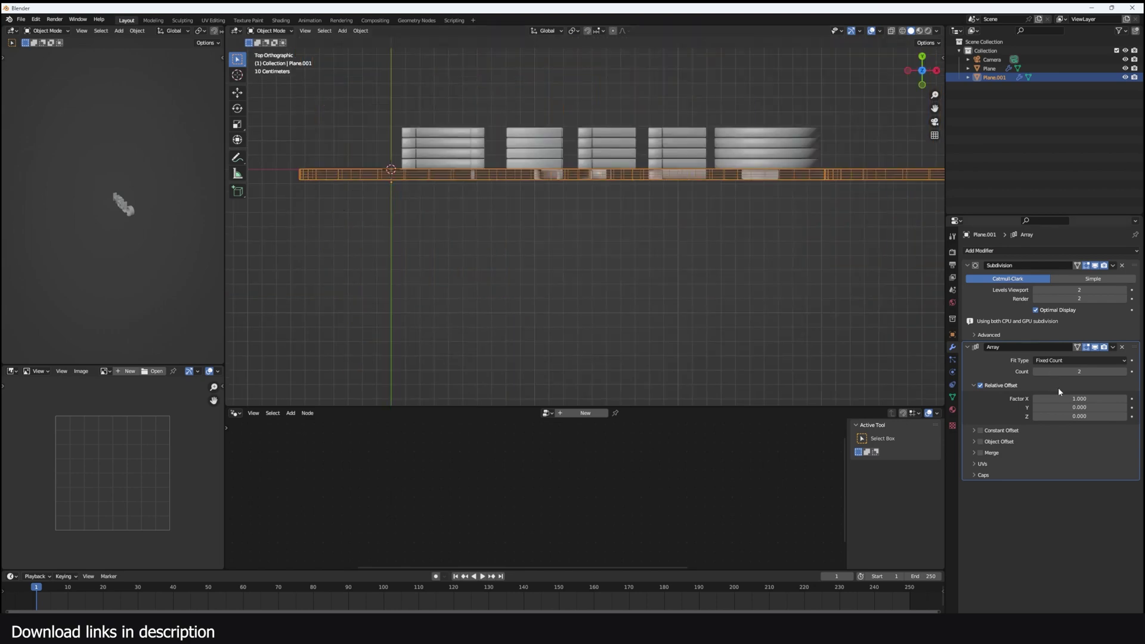
left_click(967, 266)
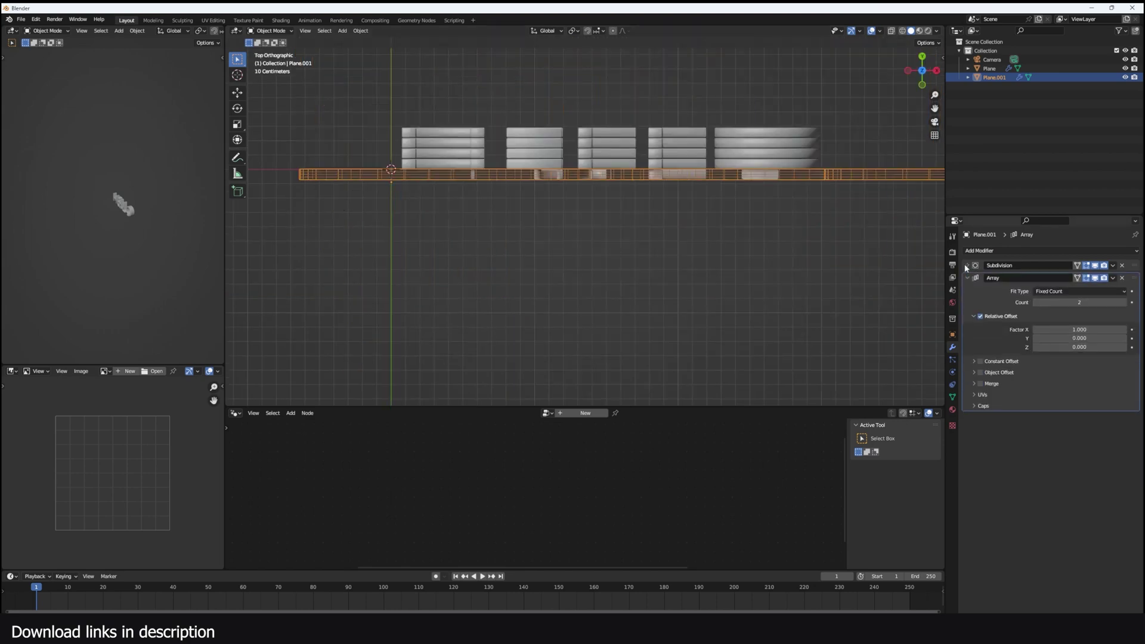
left_click(980, 316)
left_click(981, 371)
Step: Add a cube-shaped empty and assign it as the object of the cutter array's Object Offset
key("shift+a")
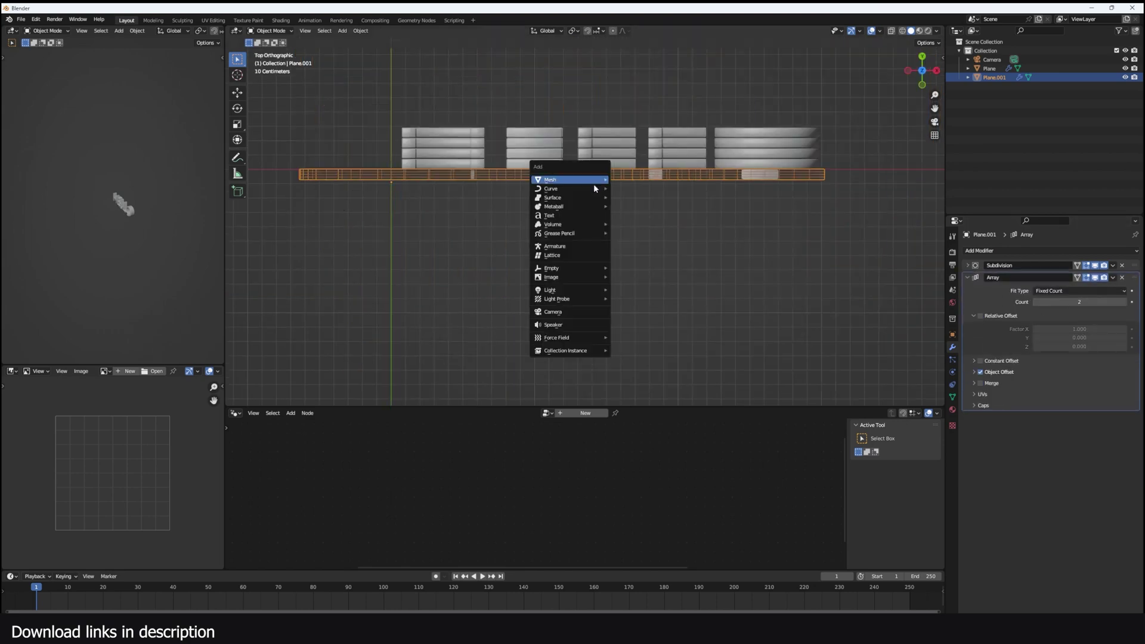
mouse_move(594, 270)
left_click(632, 306)
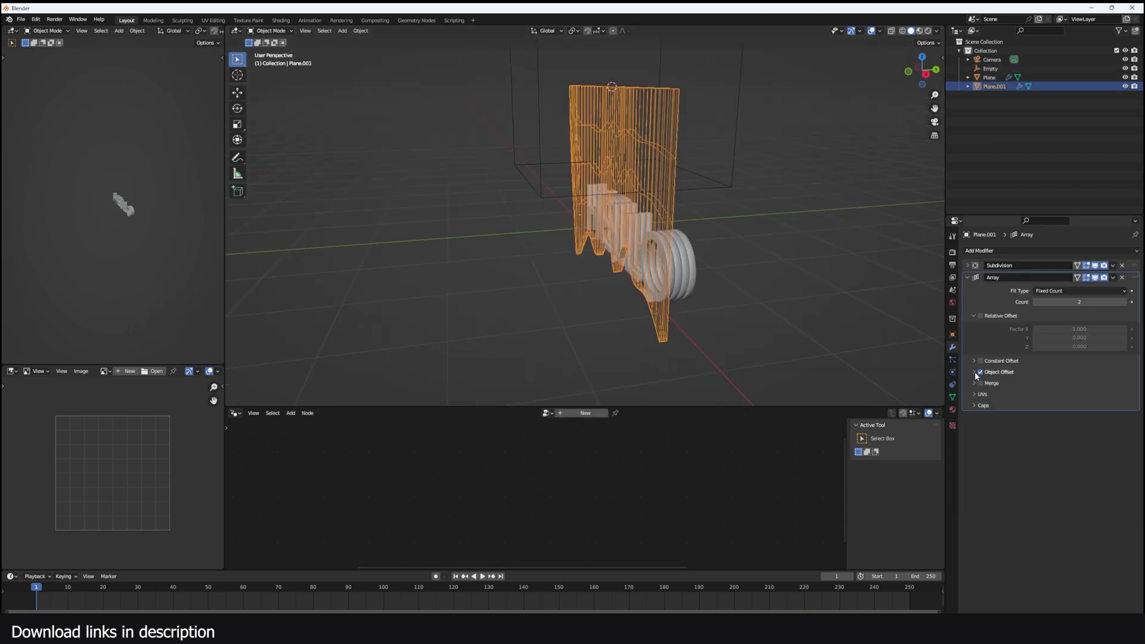
left_click(975, 371)
Step: Rotate the empty 90° about the X axis to orient the cutter copies
left_click(735, 152)
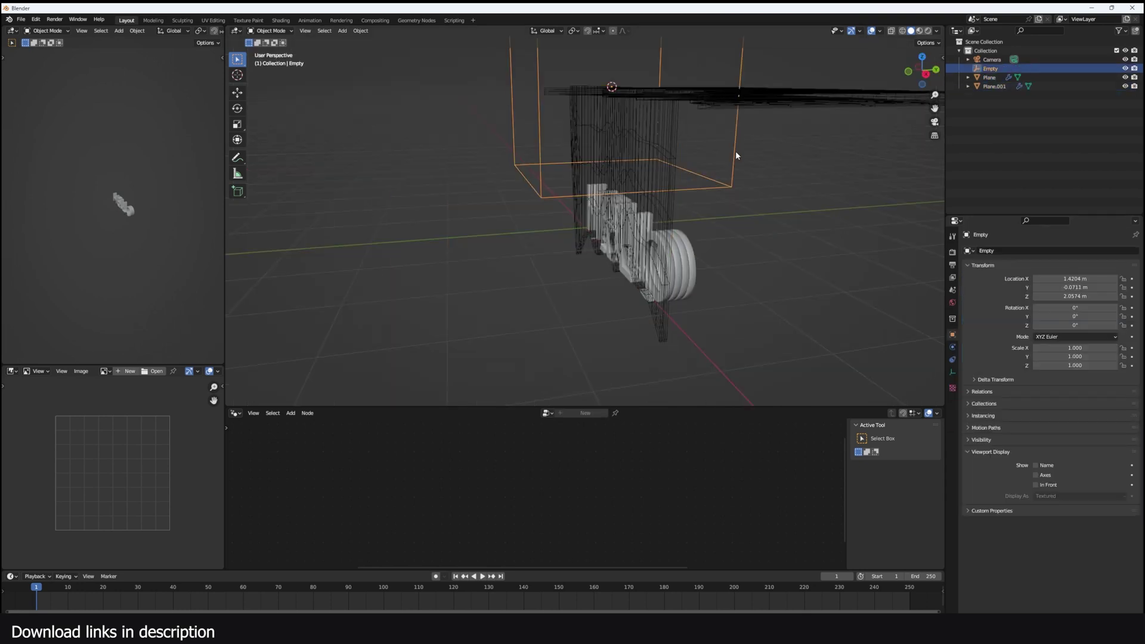
type("rx")
type("90")
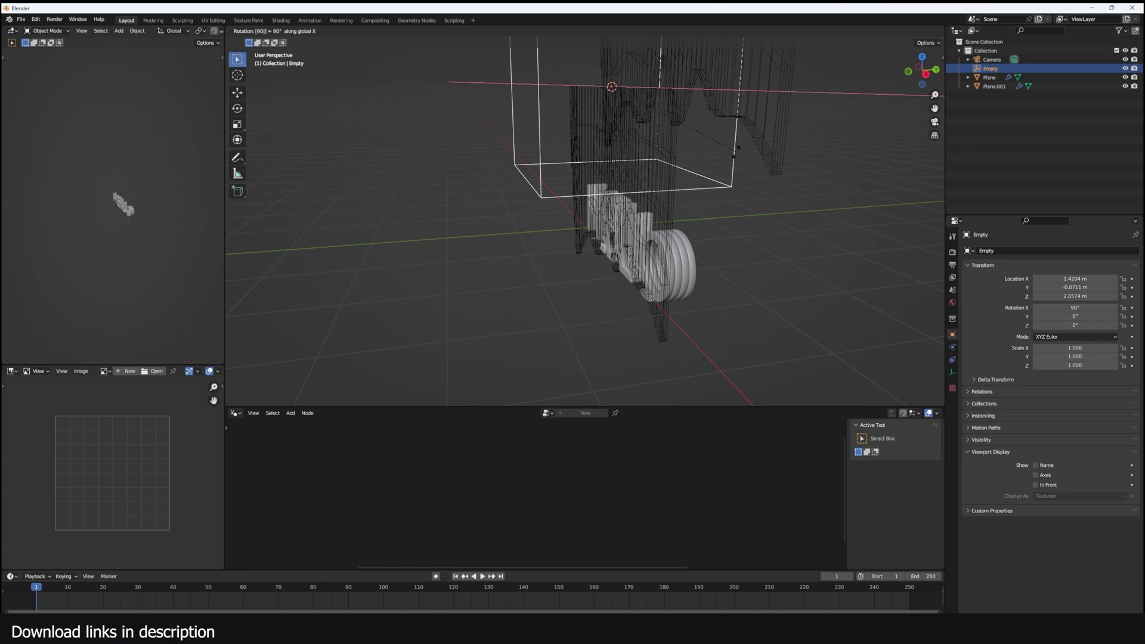
key("Return")
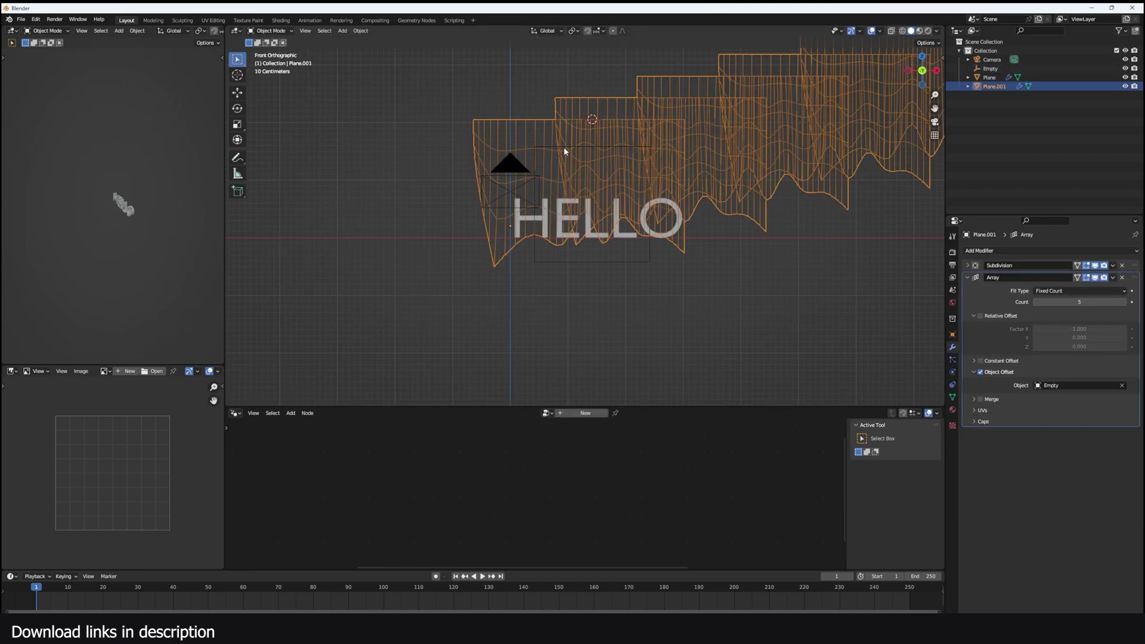
Step: Snap the 3D cursor to the cutter's origin and bring the cube-shaped empty to it so the cutter copies align
left_click(564, 148)
left_click(517, 243)
key("shift+s")
key("2")
left_click(556, 263)
middle_click_drag(556, 262, 481, 175)
Step: Move the empty along Y to about -0.014 m to spread the cutter copies across the text layers
key("KP_3")
scroll(624, 217, "up", 8)
scroll(624, 217, "down", 3)
key("g")
key("y")
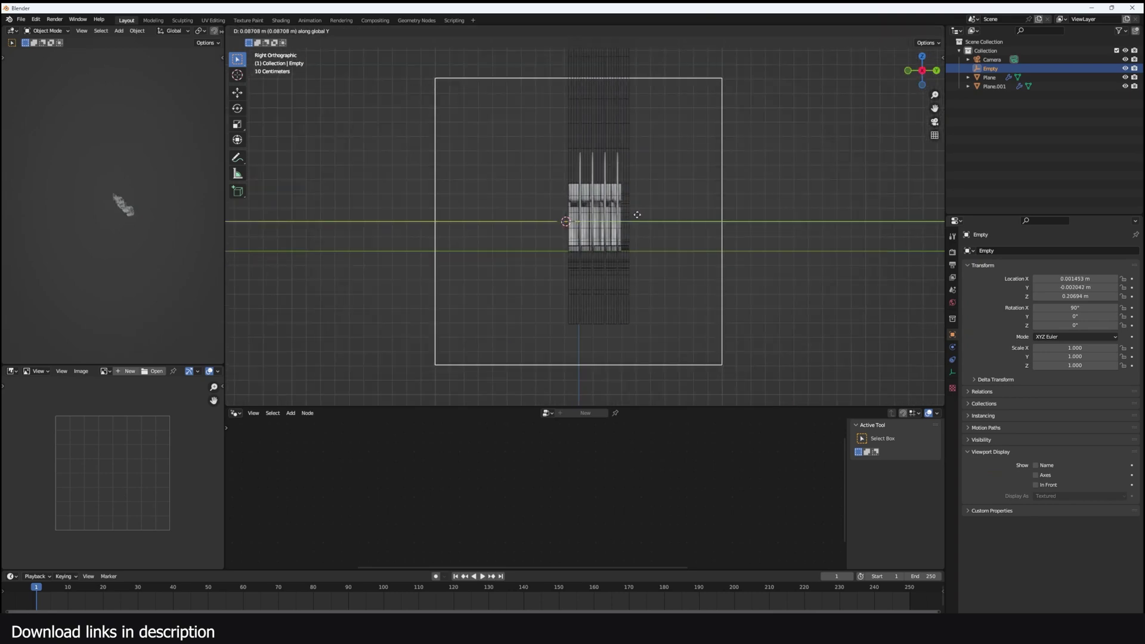
left_click(635, 212)
Step: Try raising the empty along Z to about 0.35 m to test how the layered cut reveals the letters
scroll(649, 202, "up", 9)
middle_click_drag(650, 198, 684, 264)
scroll(694, 235, "down", 6)
scroll(684, 263, "up", 2)
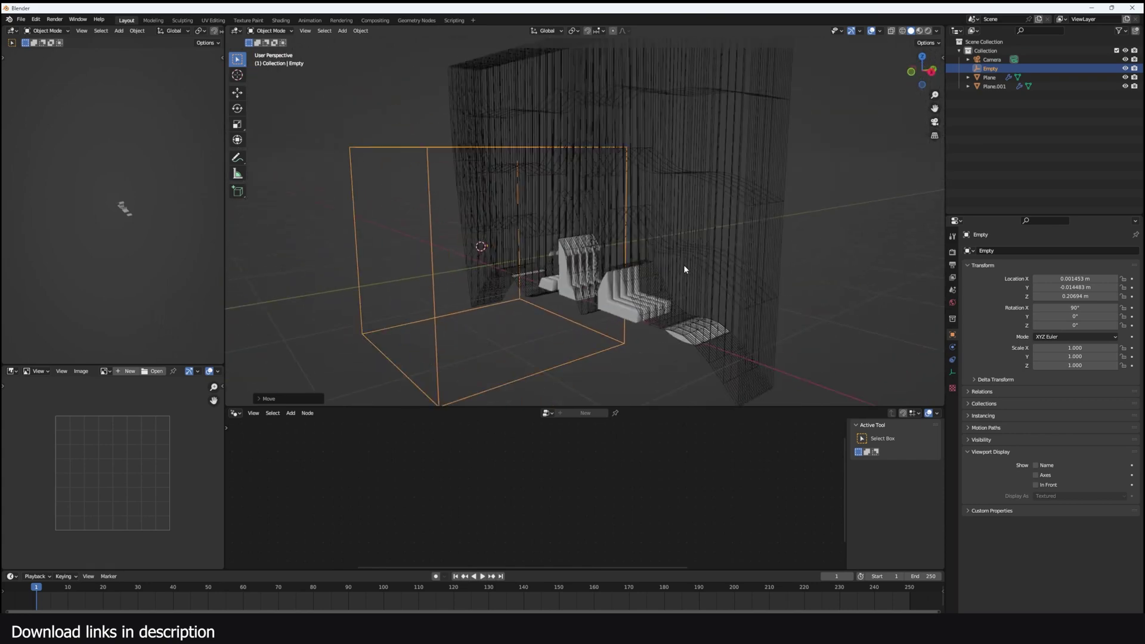
key("g")
key("z")
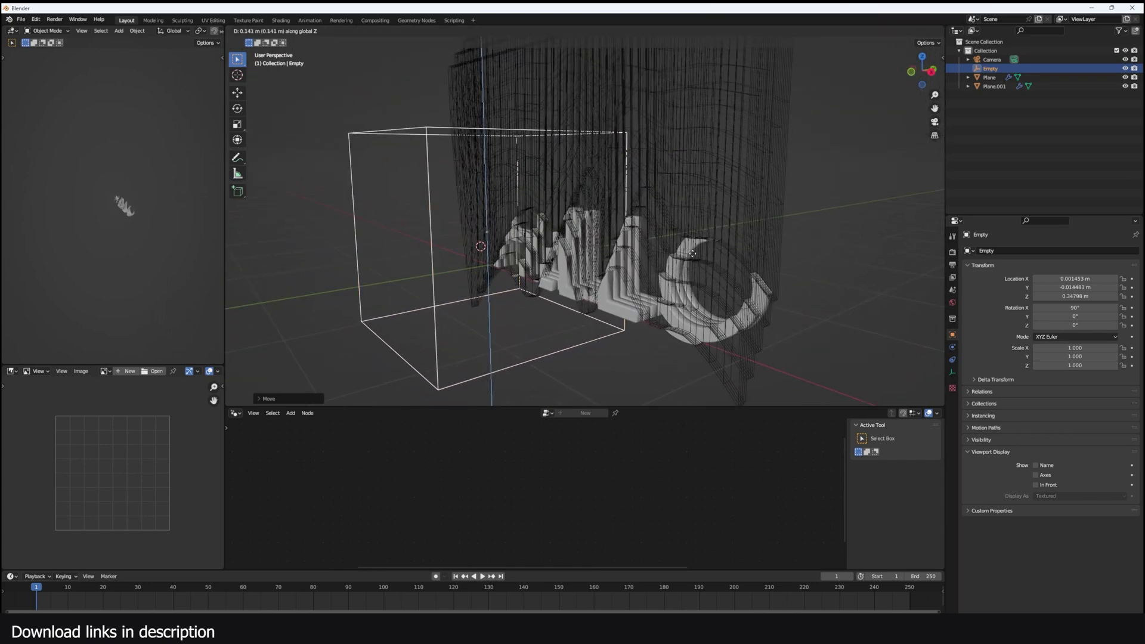
left_click(695, 250)
Step: At frame 54, raise the empty along Z with auto keying on to animate the text reveal
key("KP_3")
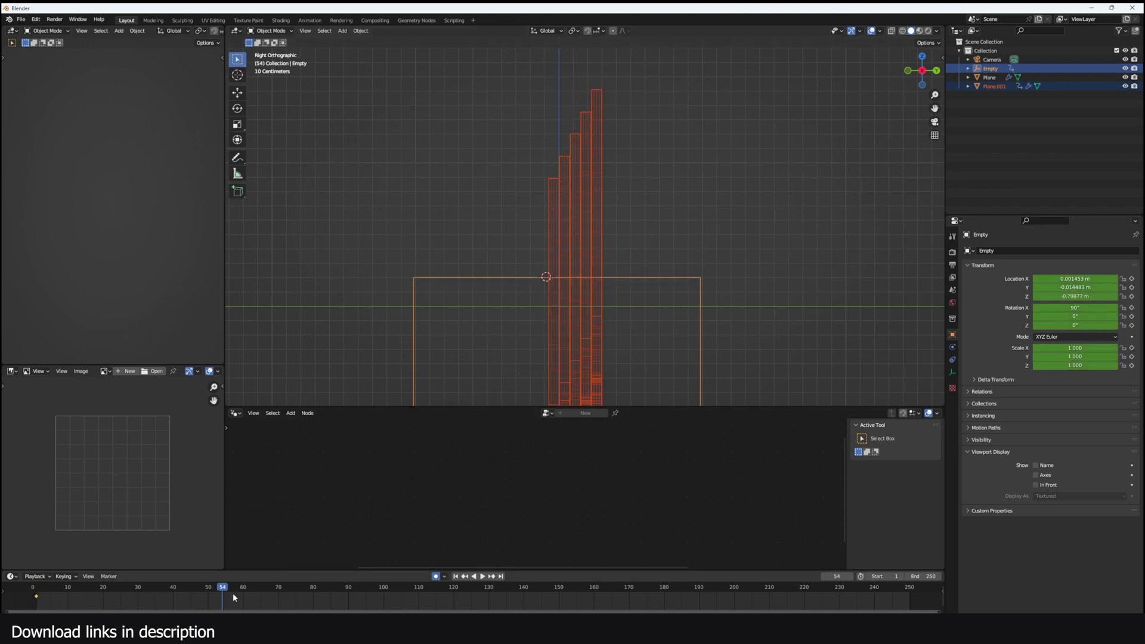
key("g")
key("z")
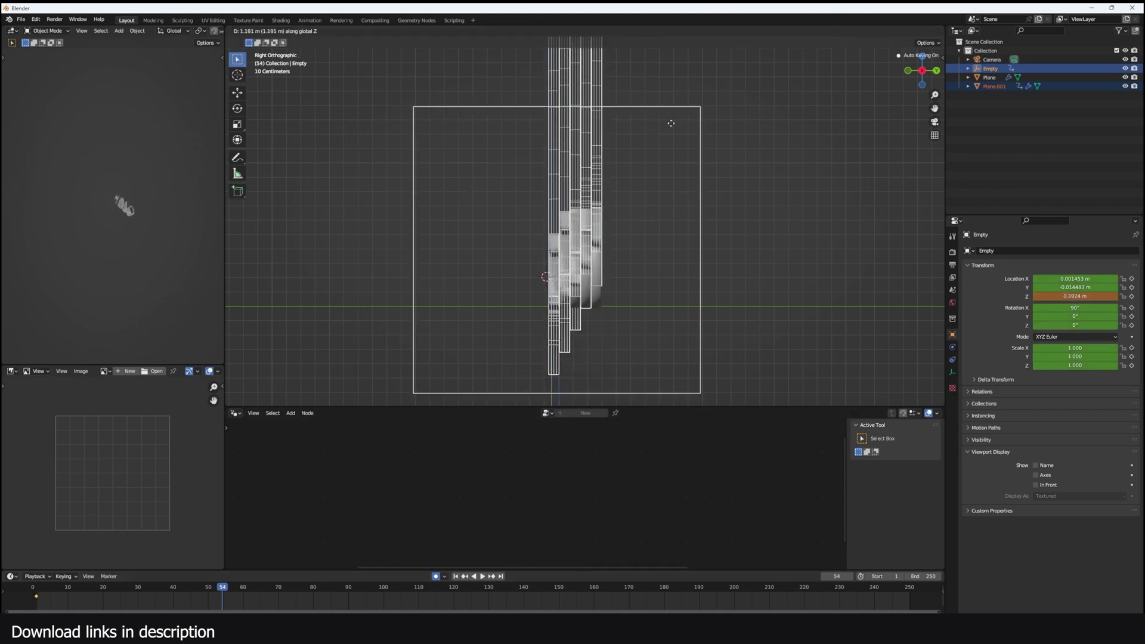
right_click(733, 39)
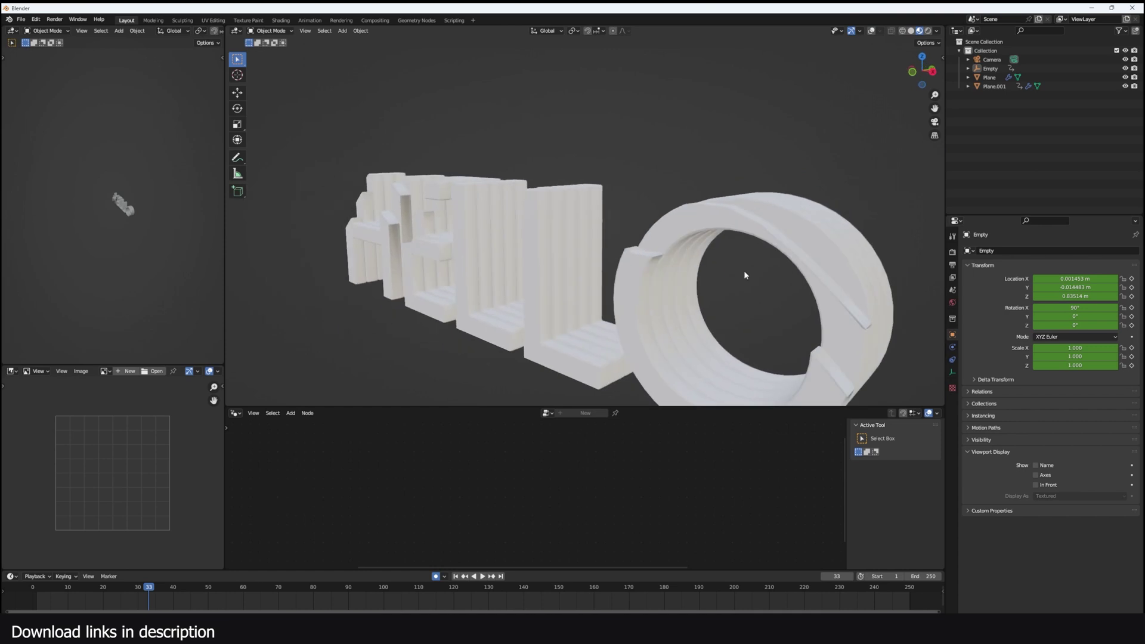
Step: Give the text object a new material with a light blue base color
left_click(775, 243)
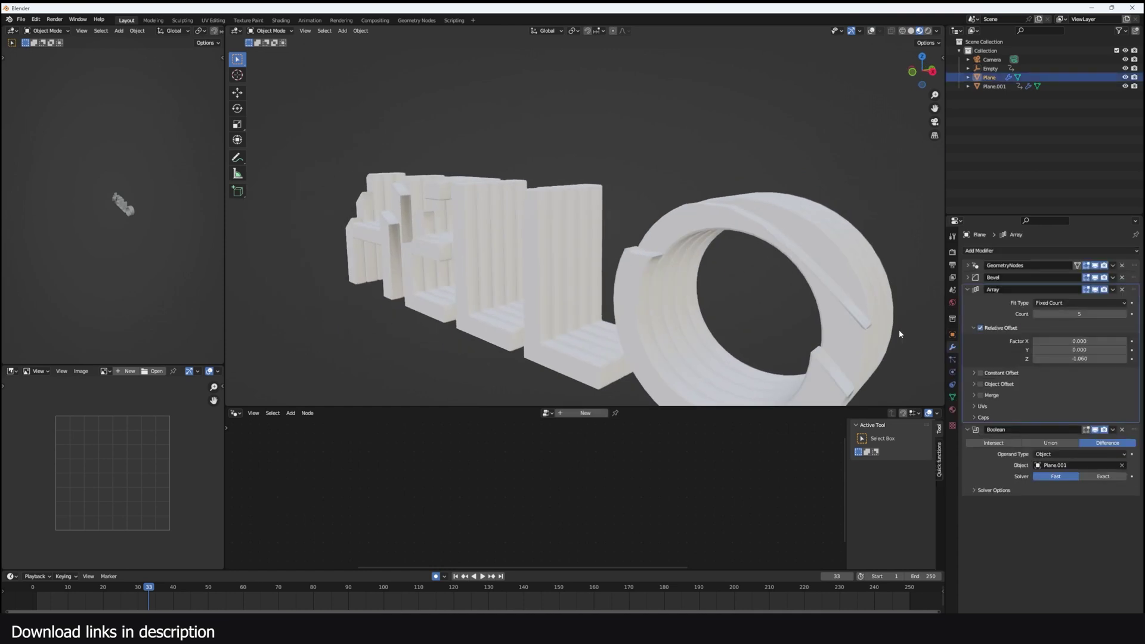
left_click(952, 410)
left_click(1084, 383)
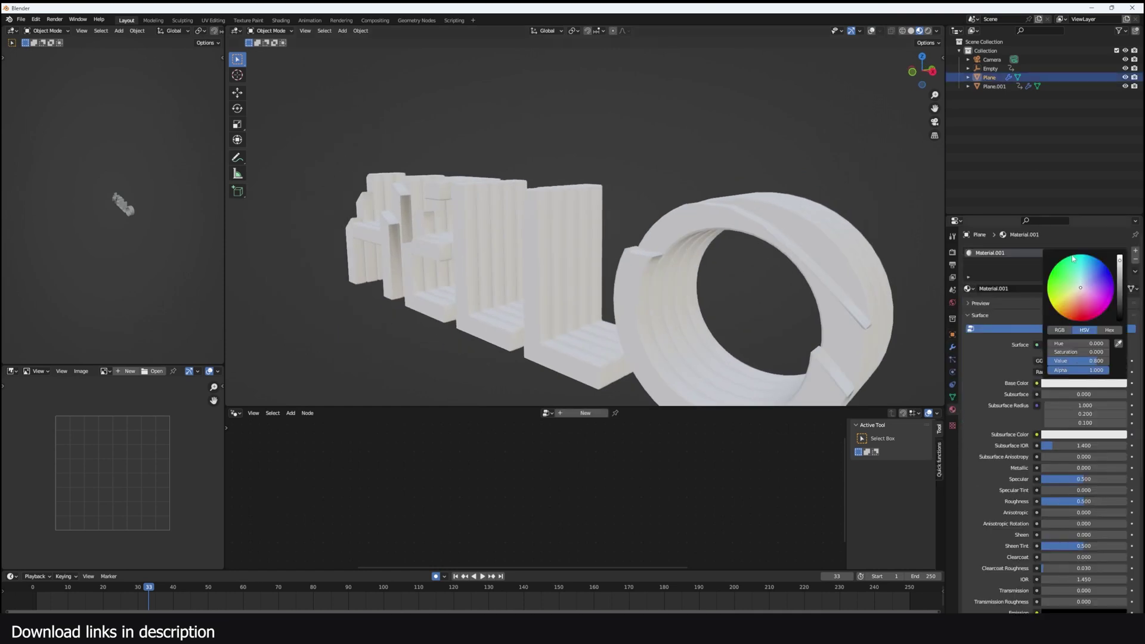
Step: Add a second Geometry Nodes modifier after the Boolean, with a Set Material node that assigns Material.001 to the text
left_click(953, 347)
left_click(585, 413)
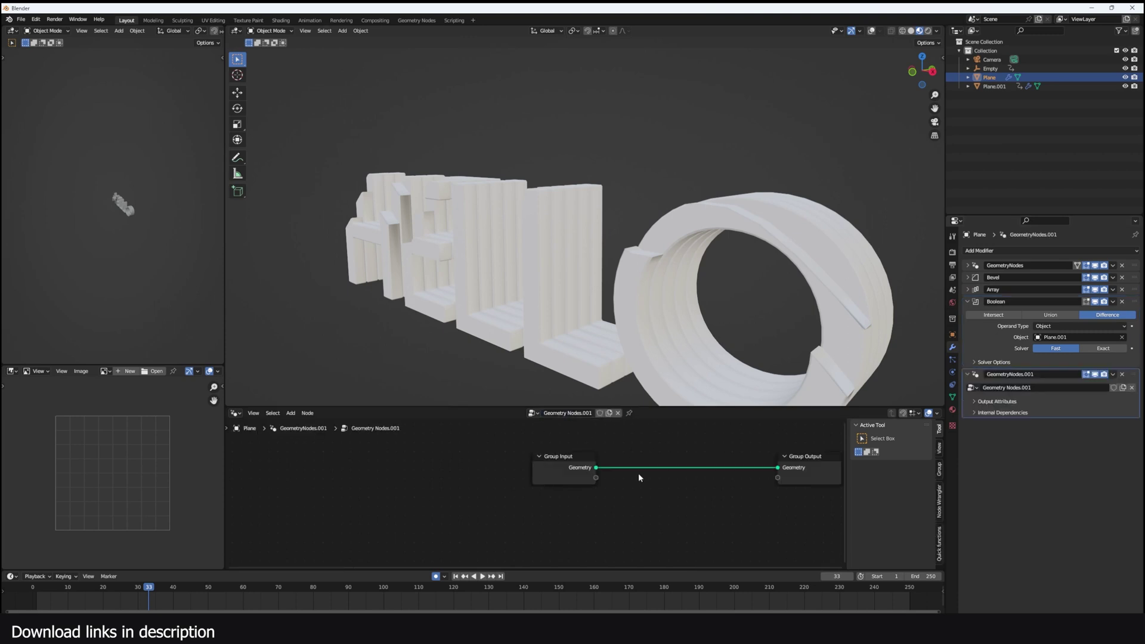
scroll(719, 482, "up", 3)
key("shift+a")
left_click(717, 456)
type("set m")
key("Return")
left_click(753, 502)
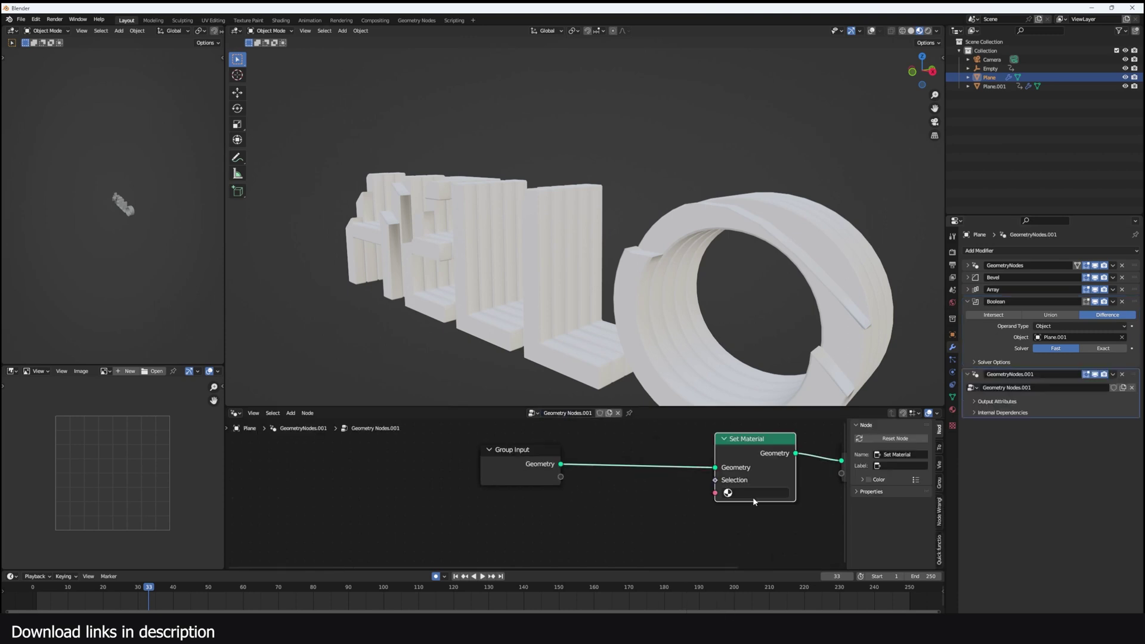
left_click(755, 495)
left_click(770, 385)
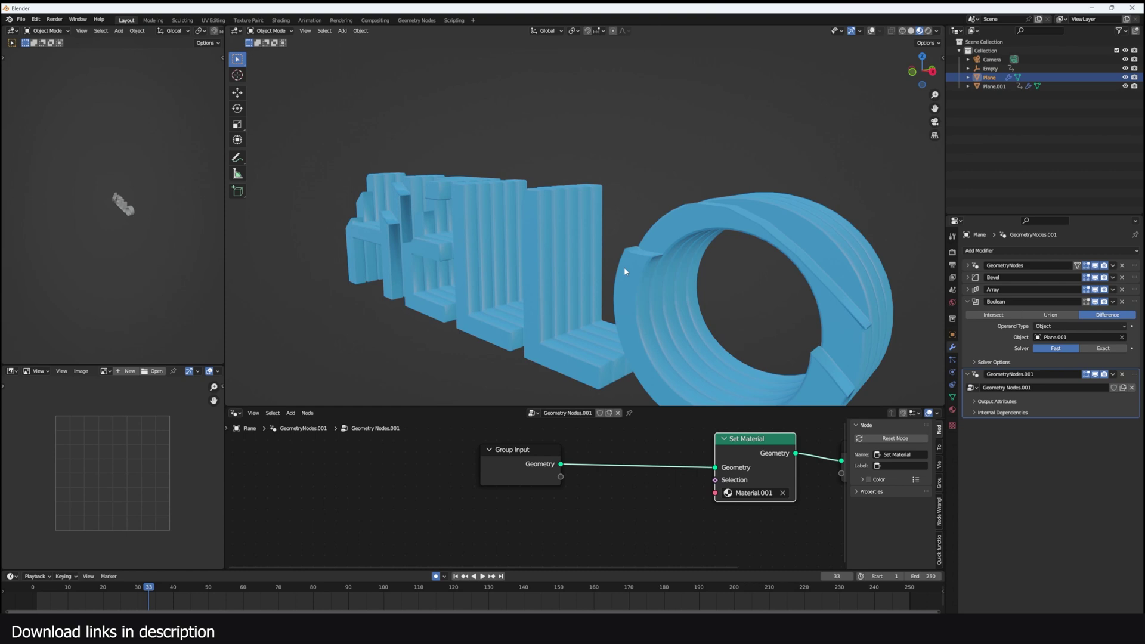
middle_click_drag(624, 267, 530, 341)
Step: Switch the node area to the Shader Editor and add a Geometry node to Material.001
left_click(237, 413)
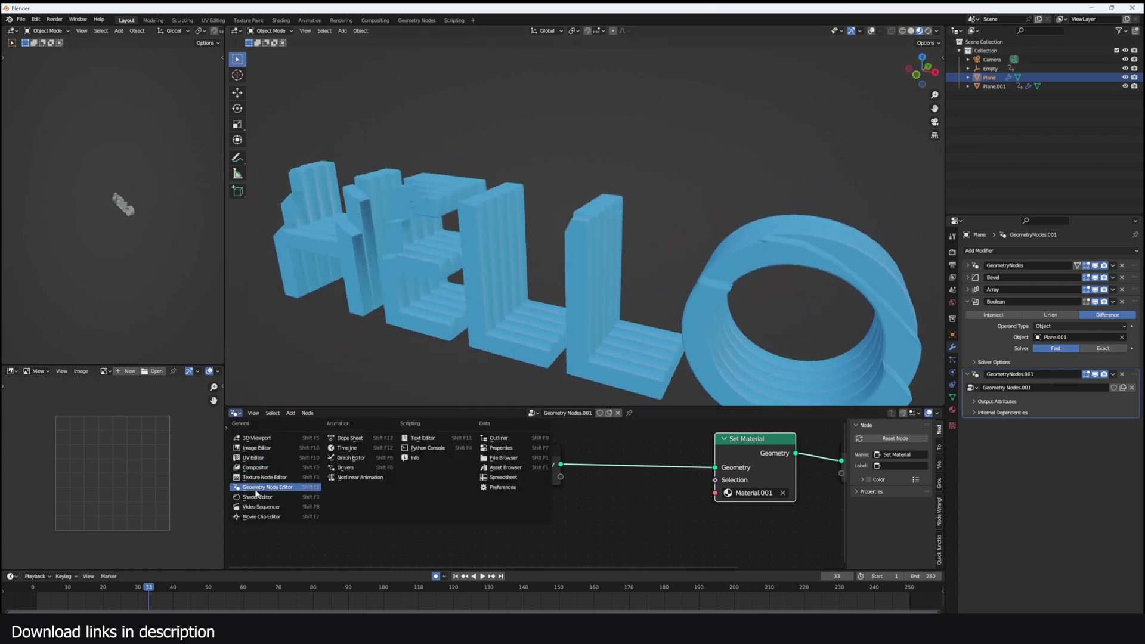
left_click(257, 497)
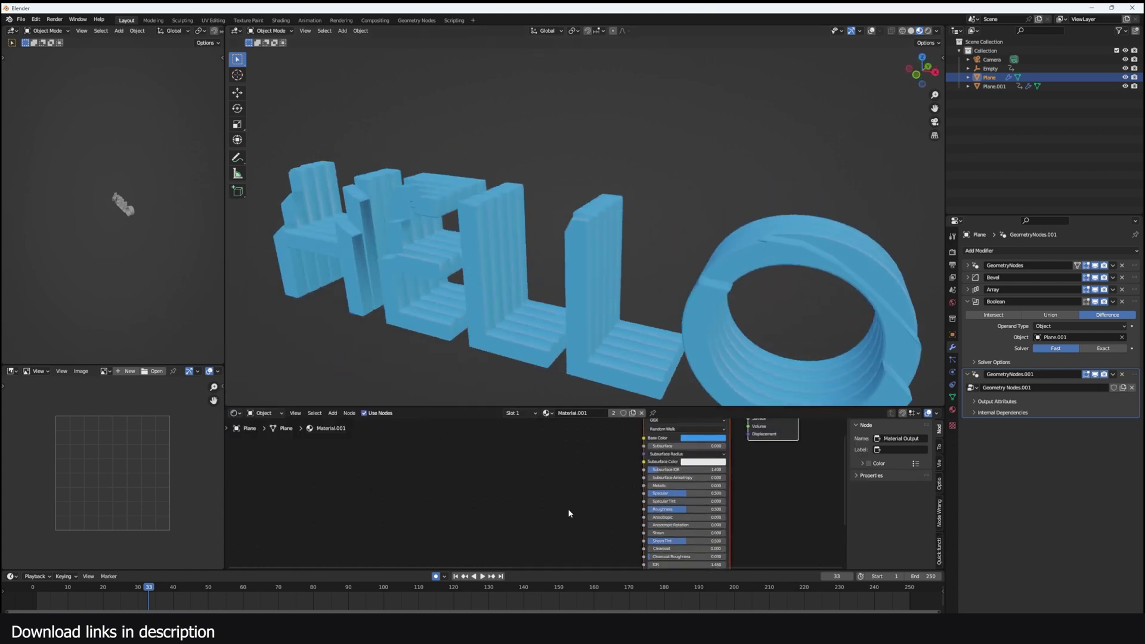
key("shift+a")
type("ge")
key("Return")
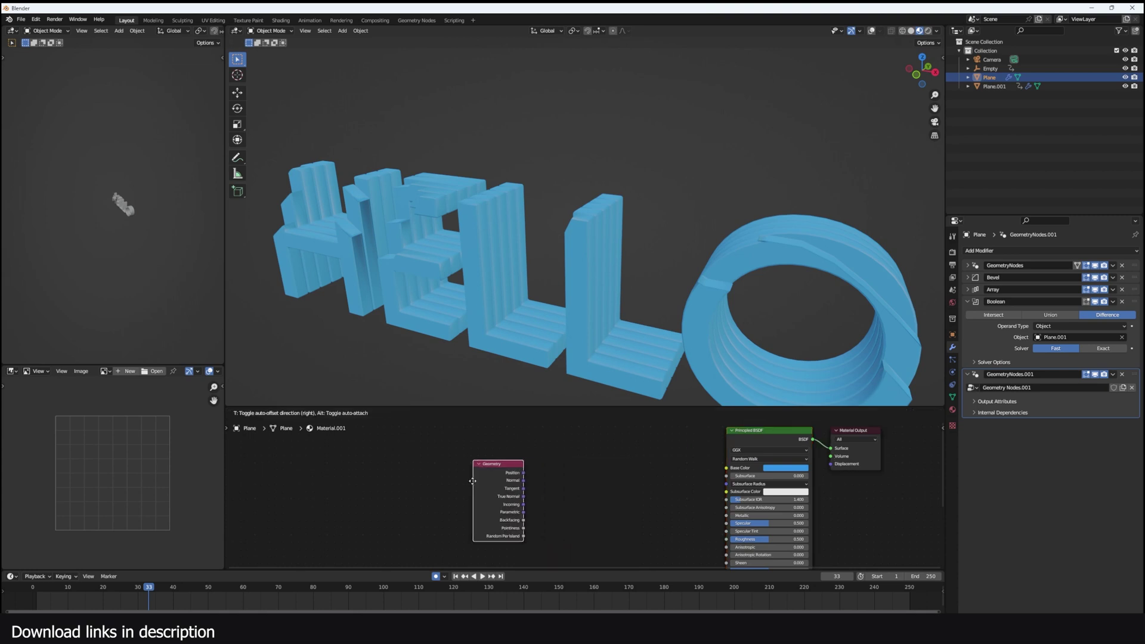
left_click(402, 482)
scroll(428, 471, "up", 6)
middle_click_drag(428, 475, 496, 473)
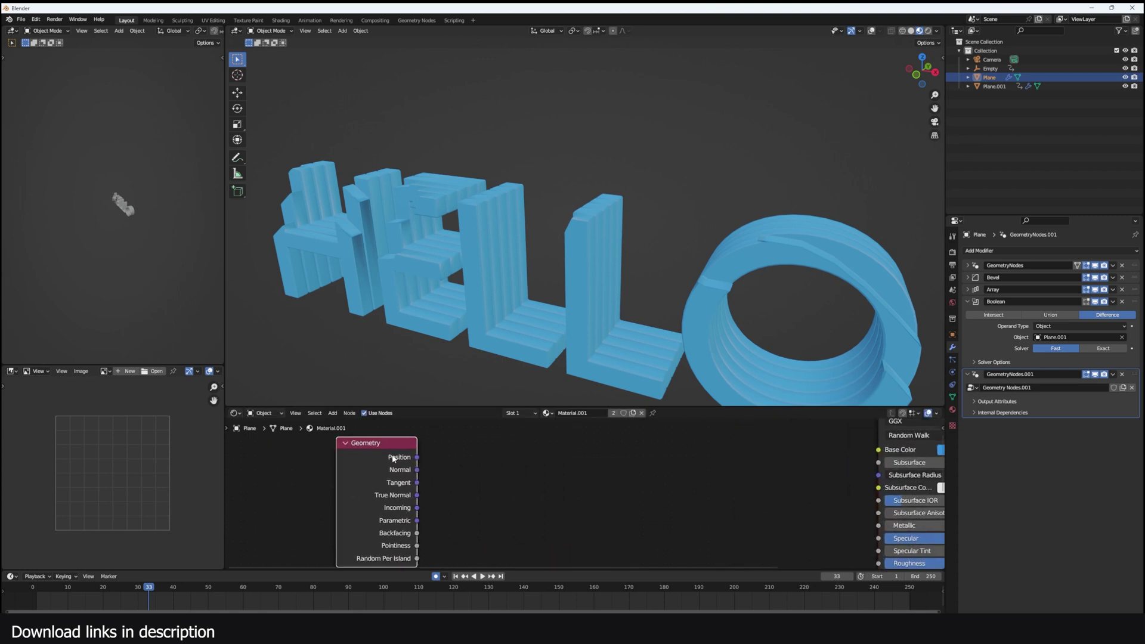
Step: Feed the Geometry node's Position output into the material and insert a Separate XYZ node on that connection
left_click_drag(417, 457, 879, 450)
mouse_move(537, 238)
middle_mouse_down()
mouse_move(478, 229)
mouse_move(473, 263)
mouse_move(686, 253)
middle_mouse_up()
key("shift+a")
left_click(514, 506)
type("x")
left_click(532, 526)
left_click(535, 458)
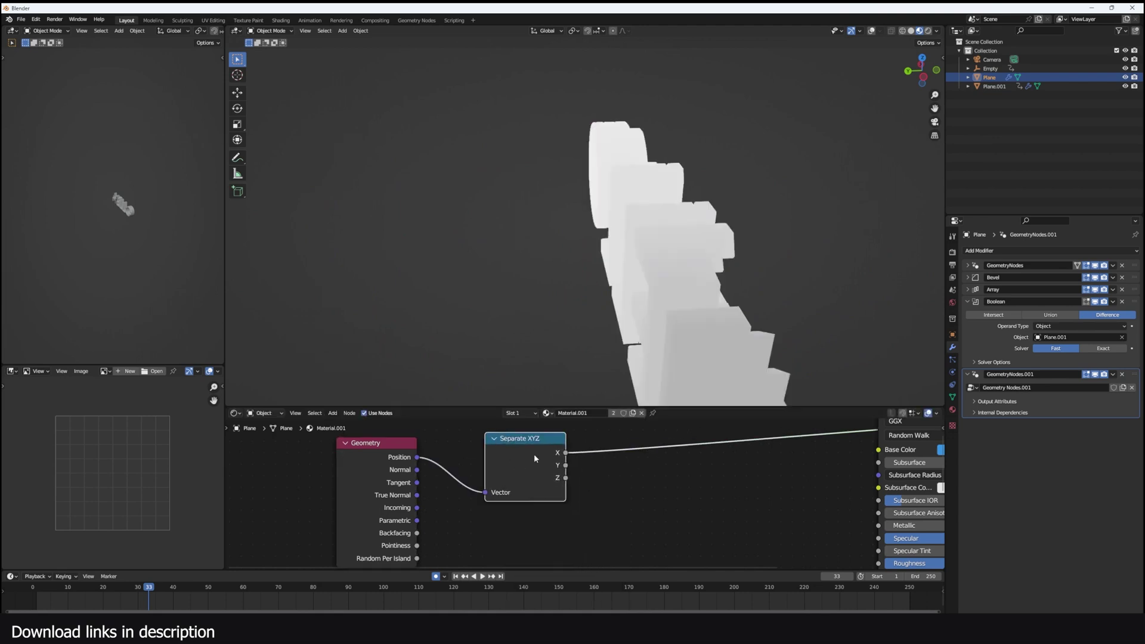
Step: Cycle through the Separate XYZ outputs on the text and keep Y as the one driving the material
middle_click_drag(622, 333, 537, 315)
left_click(528, 465, "ctrl+shift")
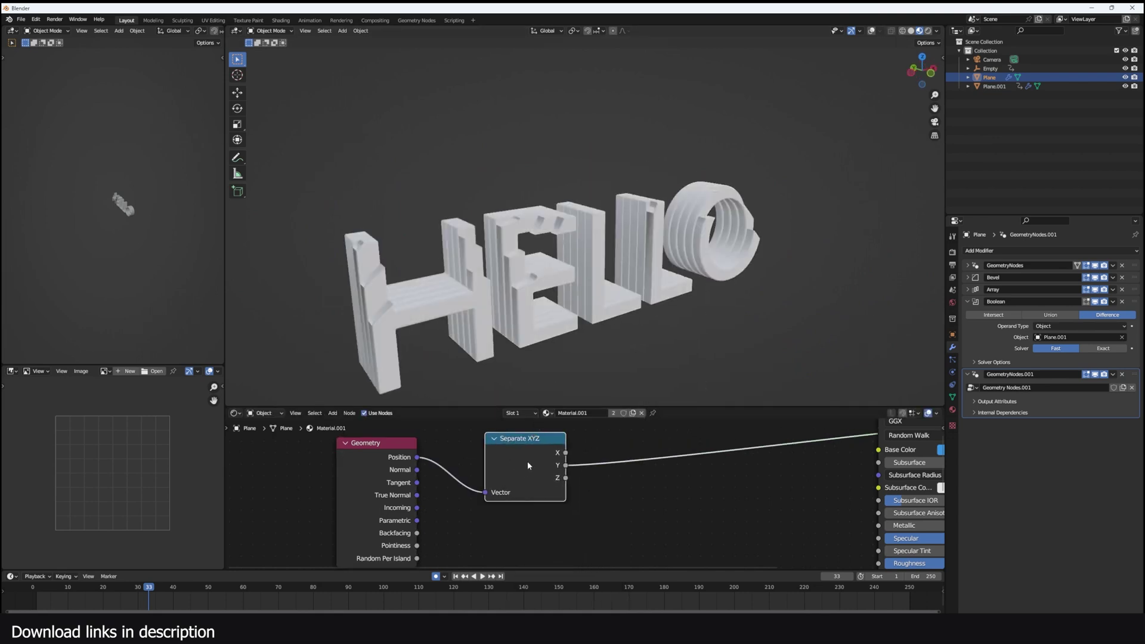
left_click(528, 462, "ctrl+shift")
left_click(531, 461, "ctrl+shift")
left_click(532, 462, "ctrl+shift")
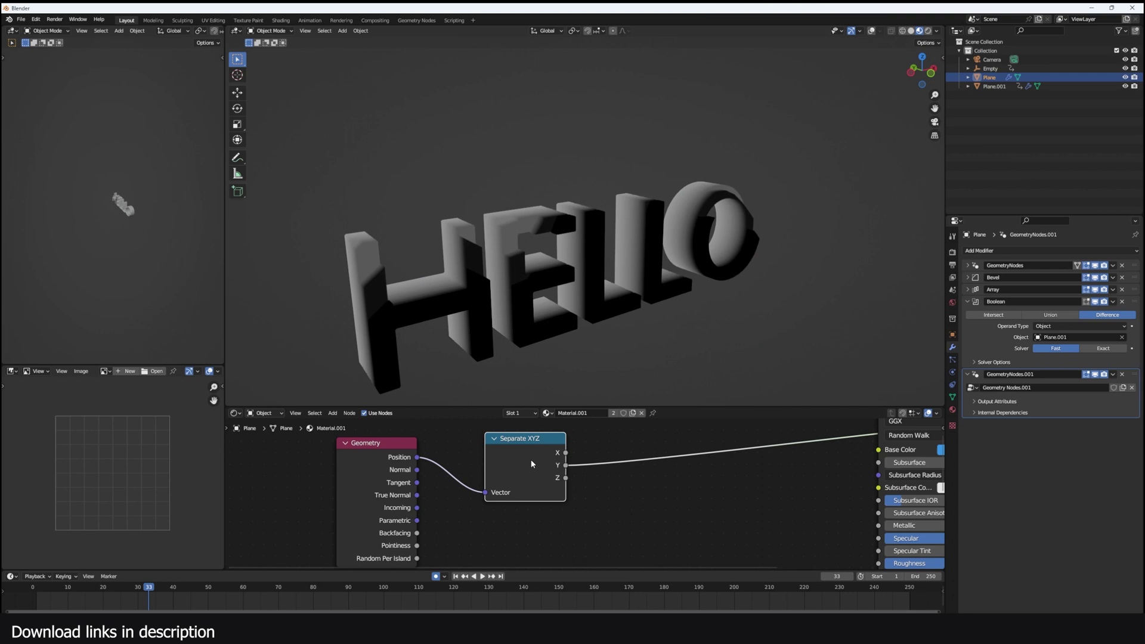
Step: Insert a ColorRamp node after the Y output and set its interpolation to Constant
middle_click_drag(593, 314, 599, 320)
key("KP_7")
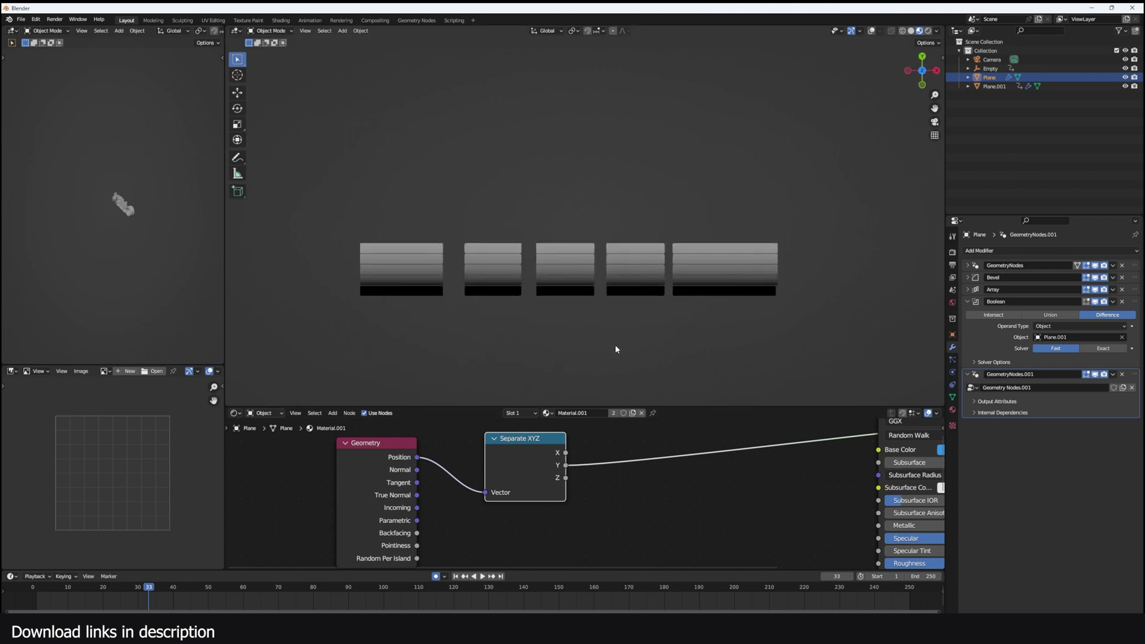
scroll(627, 352, "up", 2)
middle_click_drag(641, 361, 644, 355, "shift")
key("shift+a")
left_click(636, 447)
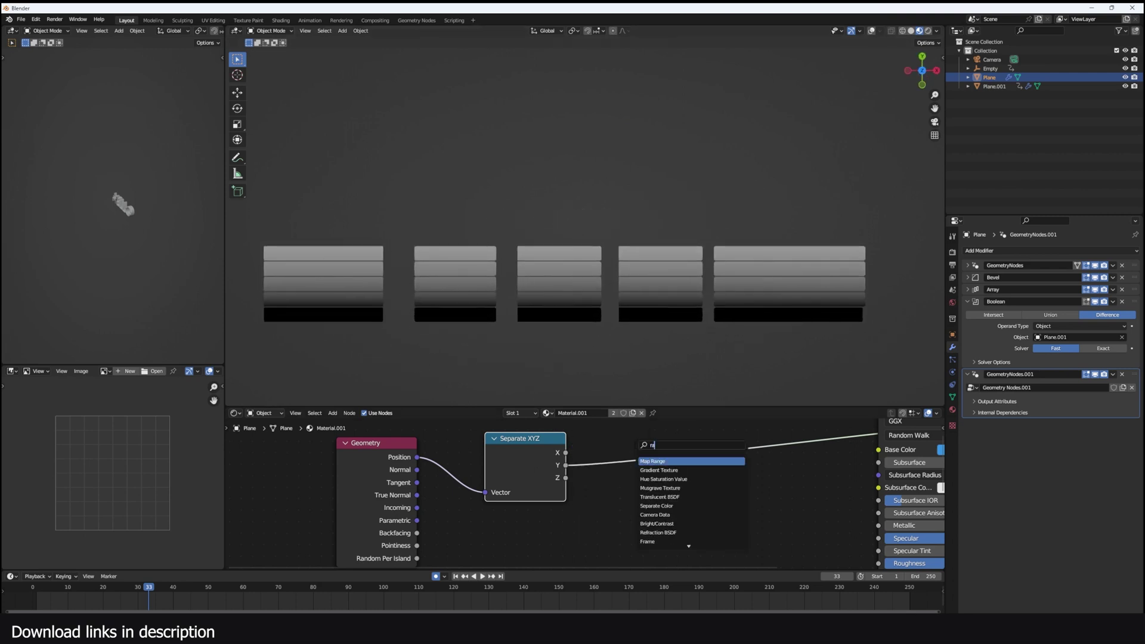
key("Return")
left_click(743, 486)
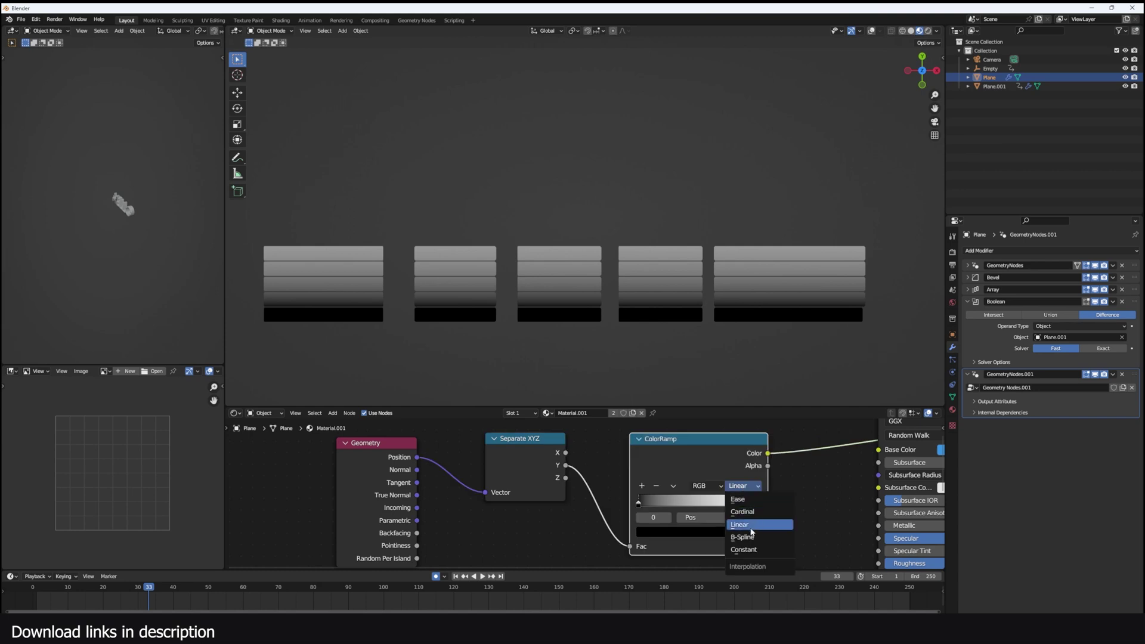
left_click(754, 550)
Step: Shift the ColorRamp's white stop to position 0.223 so that white covers only the rearmost text layer
middle_click_drag(718, 511, 631, 466)
scroll(631, 466, "up", 3)
left_click_drag(684, 457, 662, 458)
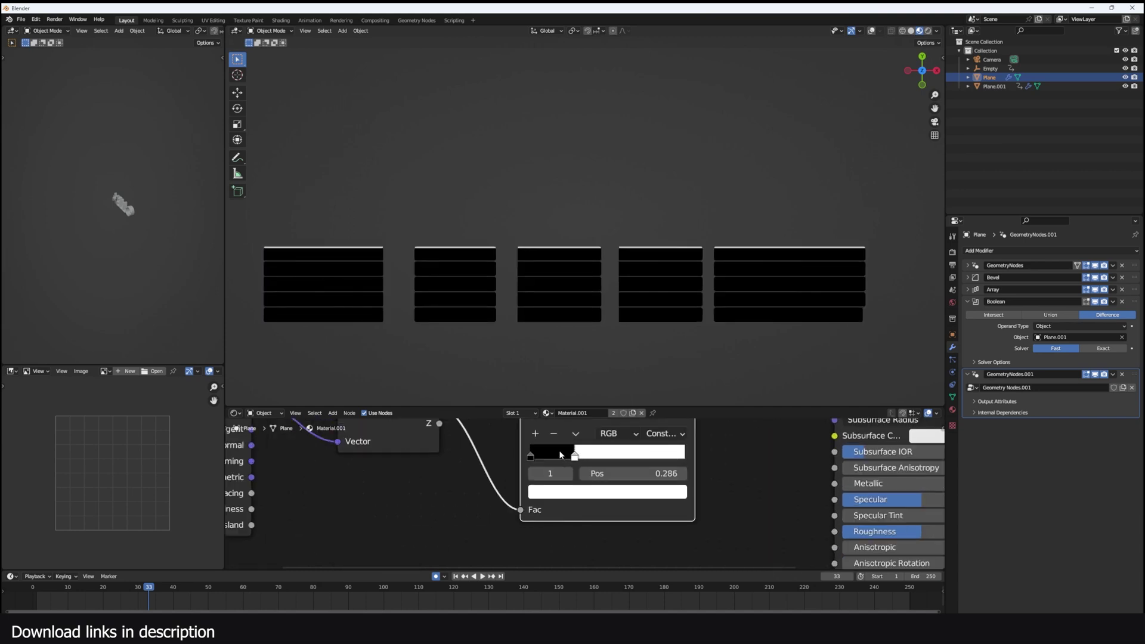
left_click_drag(560, 455, 524, 458)
scroll(584, 507, "down", 2)
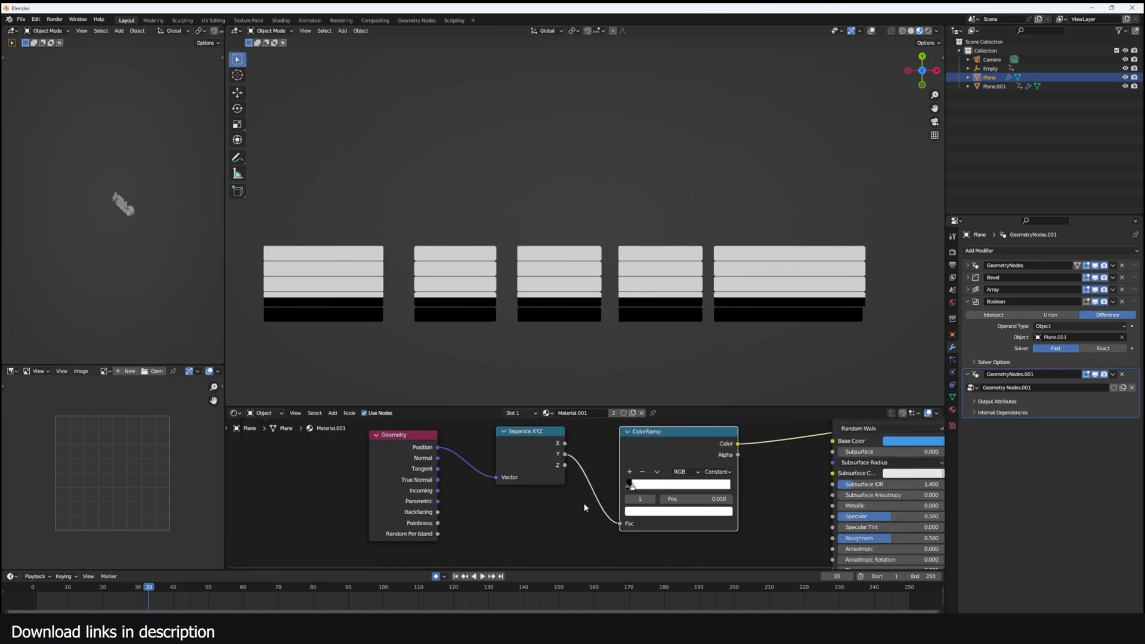
scroll(645, 499, "up", 2)
left_click_drag(655, 488, 682, 486)
scroll(599, 500, "down", 2)
Step: Insert a Math node set to Multiply by 2 between Separate XYZ and the ColorRamp, making room for it first
left_click_drag(562, 531, 463, 465)
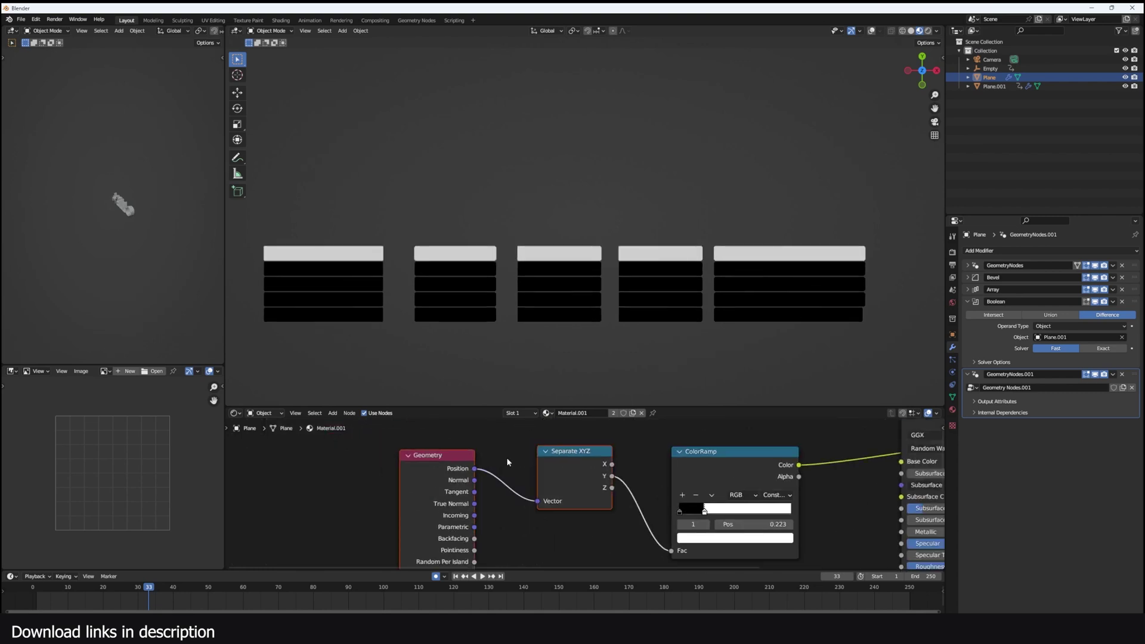
left_click_drag(585, 456, 430, 460)
key("shift+a")
left_click(563, 455)
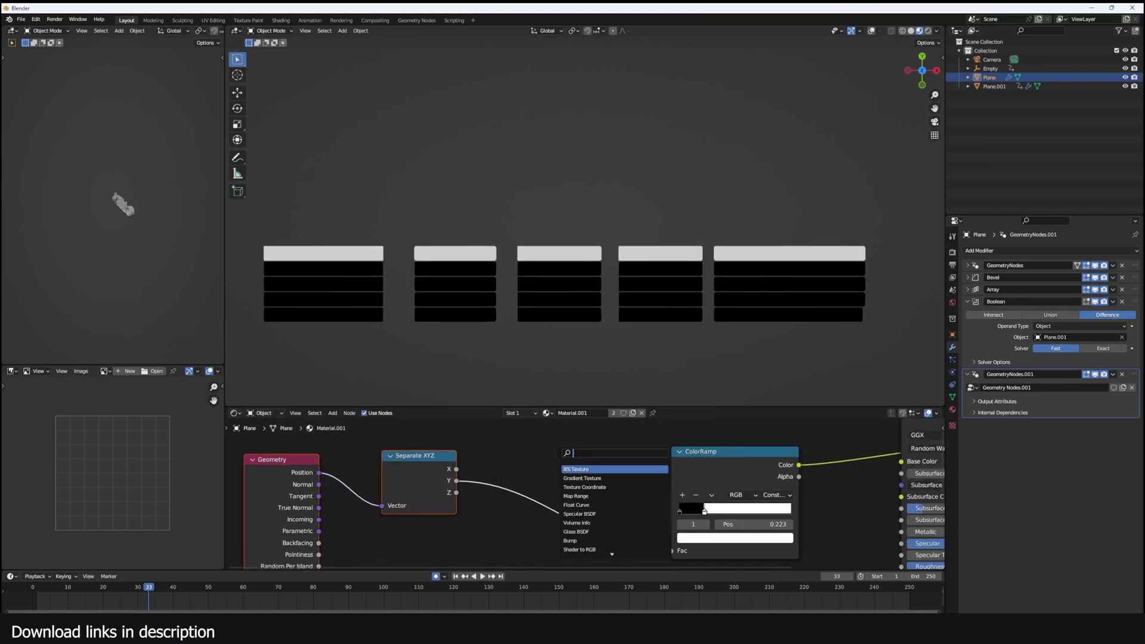
left_click(555, 491)
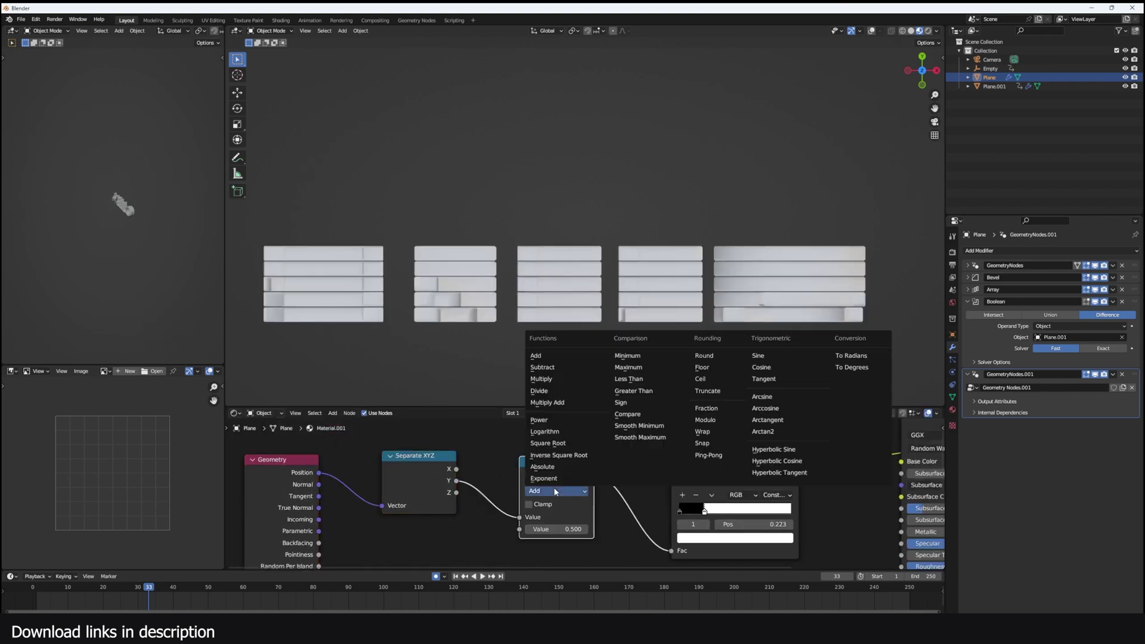
left_click(574, 379)
left_click_drag(558, 529, 592, 529)
Step: Move the ColorRamp's white stop to 0.450 and add grey stops between black and white for further layers
left_click_drag(706, 512, 733, 511)
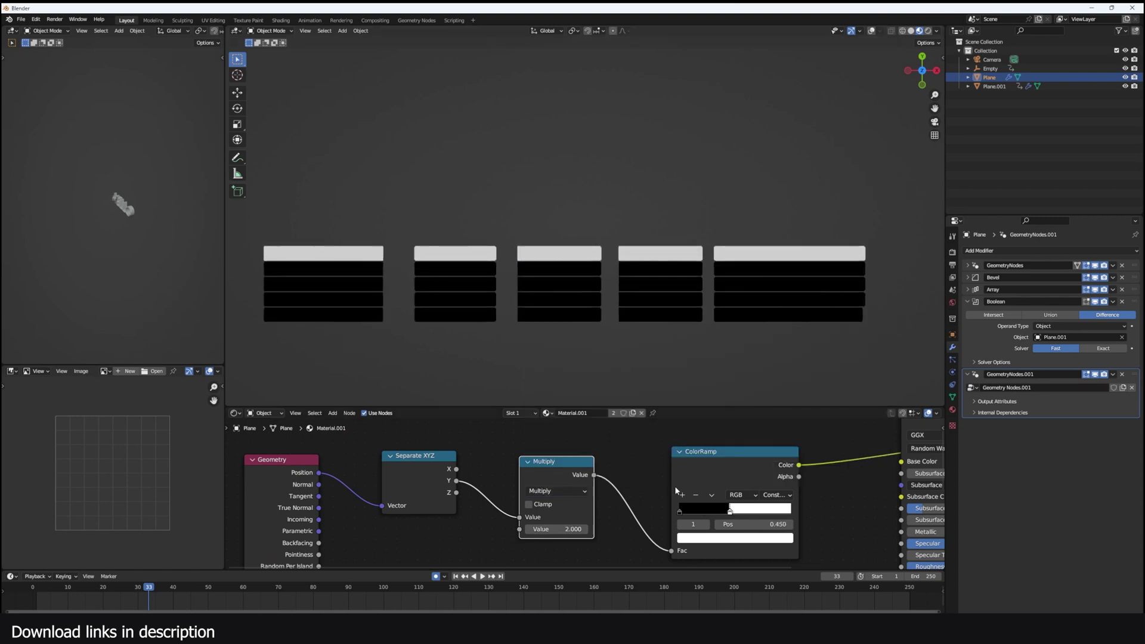
left_click(682, 495)
left_click(721, 536)
left_click_drag(769, 424, 769, 412)
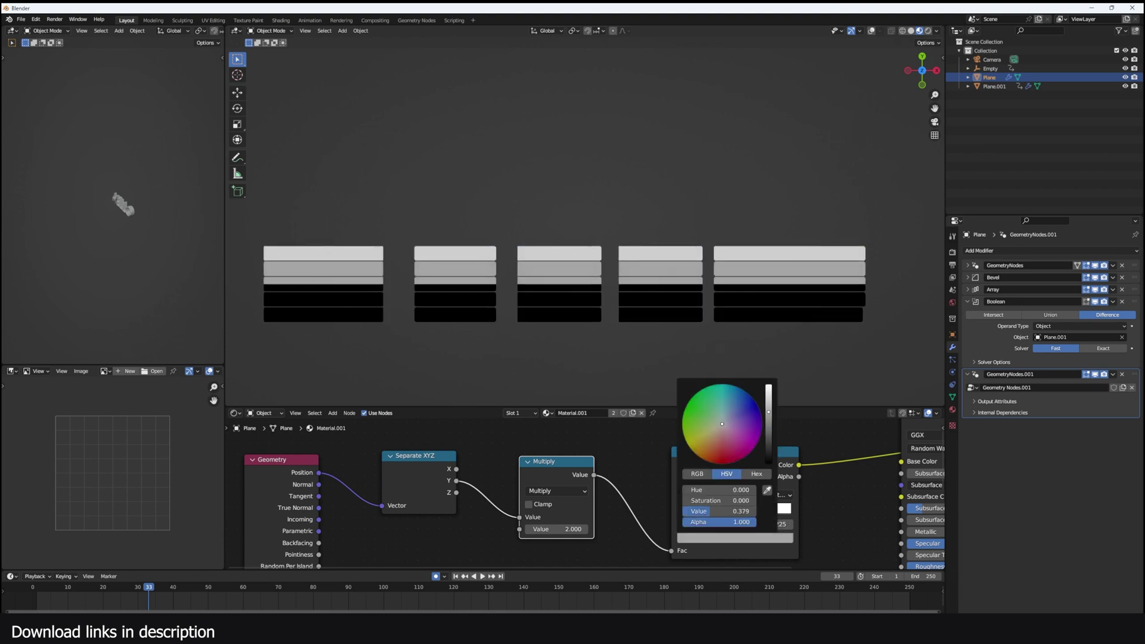
left_click_drag(725, 511, 728, 511)
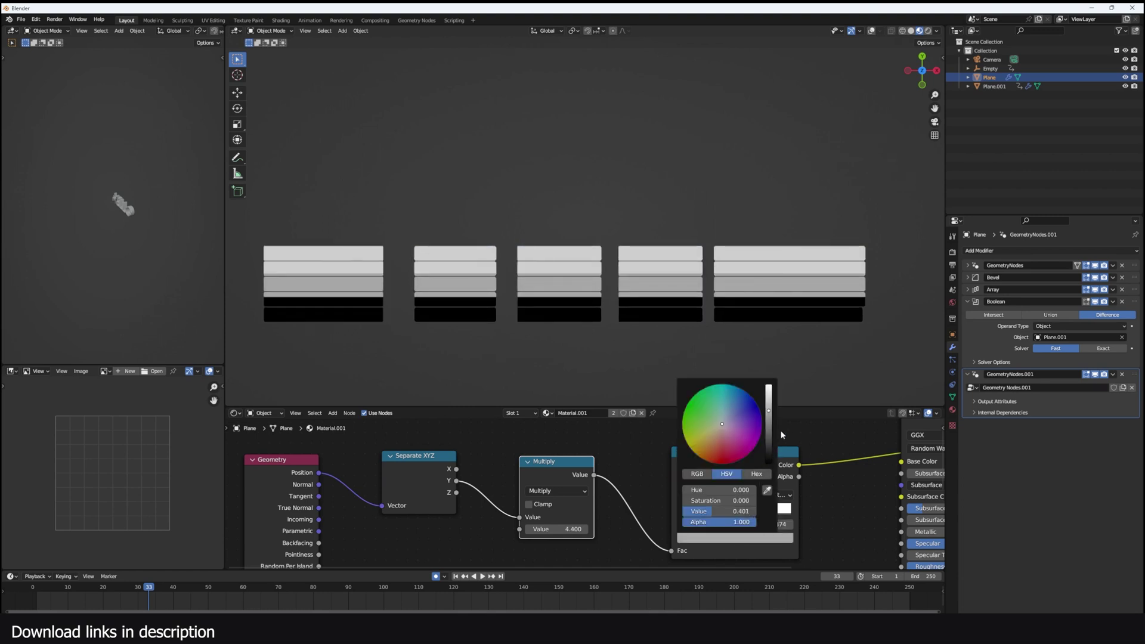
left_click_drag(769, 422, 769, 431)
Step: Color the ColorRamp's last stop turquoise
left_click(735, 538)
left_click_drag(722, 424, 726, 402)
left_click(769, 551)
left_click(735, 538)
left_click_drag(726, 401, 714, 400)
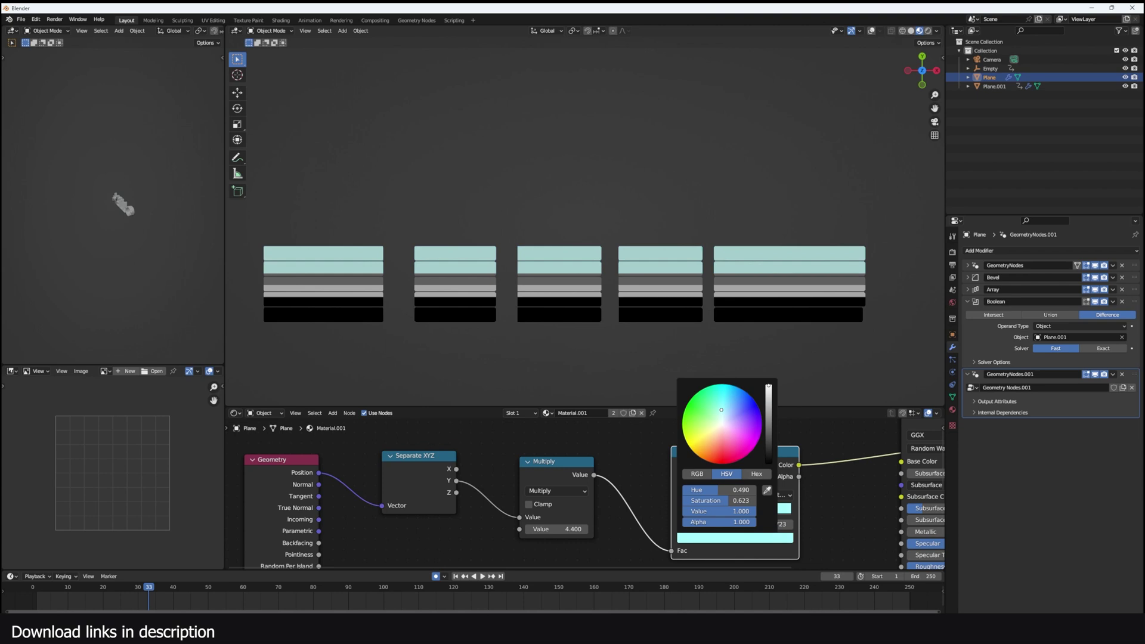
Step: Color the ColorRamp's third stop bright green and its second stop dark yellow
left_click(723, 512)
left_click(735, 538)
left_click_drag(769, 431, 692, 448)
left_click(704, 511)
left_click(735, 538)
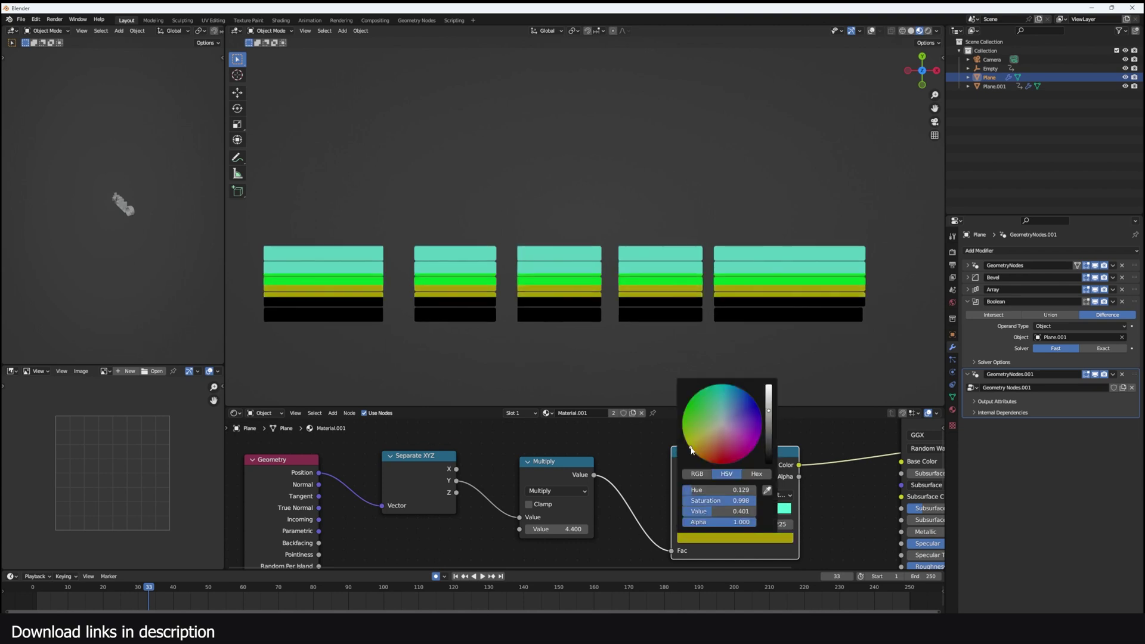
Step: Color the ColorRamp's first stop orange and brighten the second stop to full yellow
left_click(681, 512)
left_click(735, 538)
left_click_drag(769, 462, 769, 388)
left_click_drag(722, 424, 705, 460)
left_click(704, 512)
left_click(735, 538)
left_click_drag(769, 410, 769, 386)
Step: Move the green stop to 0.656 and the yellow stop to 0.339 so the color bands match the text layers
mouse_move(760, 514)
left_mouse_down()
mouse_move(791, 520)
mouse_move(737, 512)
mouse_move(755, 517)
left_mouse_up()
scroll(798, 322, "up", 2)
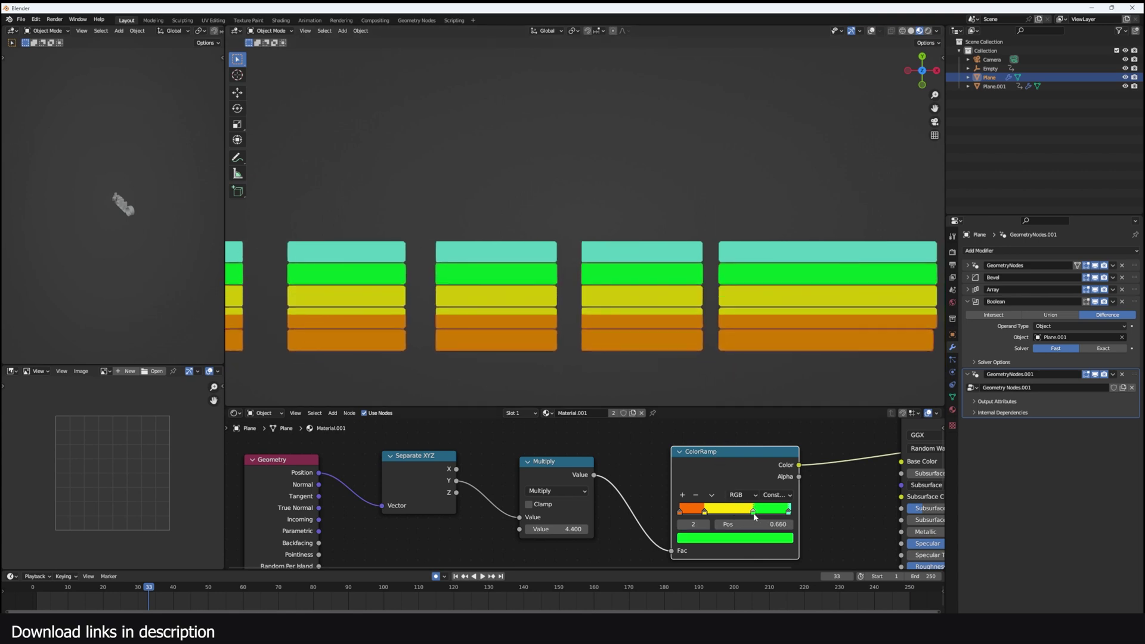
scroll(665, 262, "up", 3)
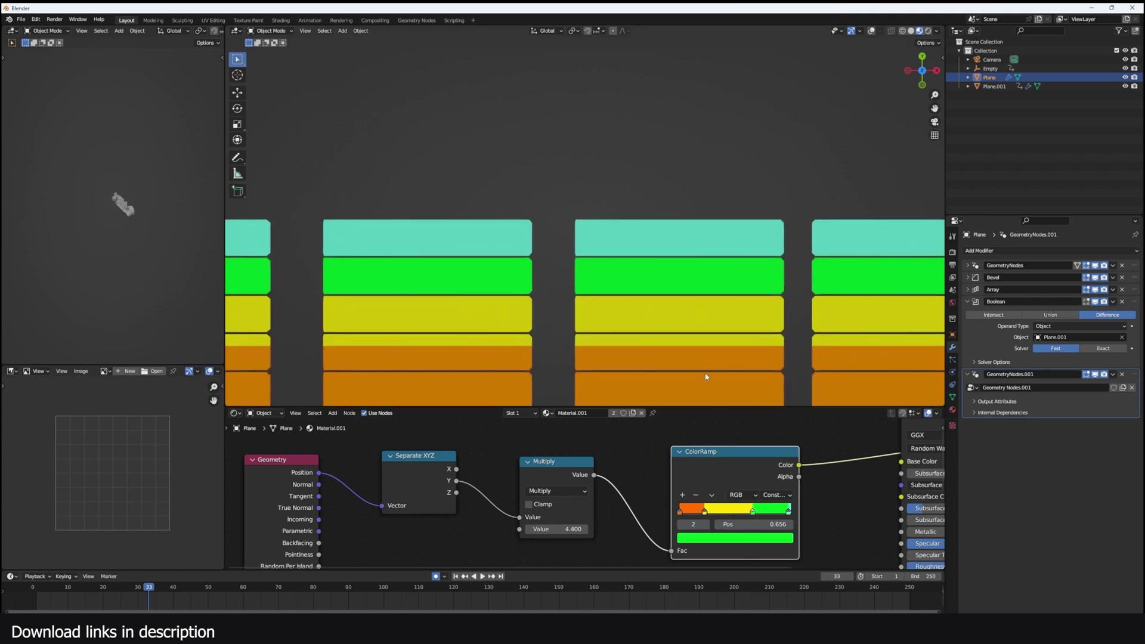
left_click(720, 510)
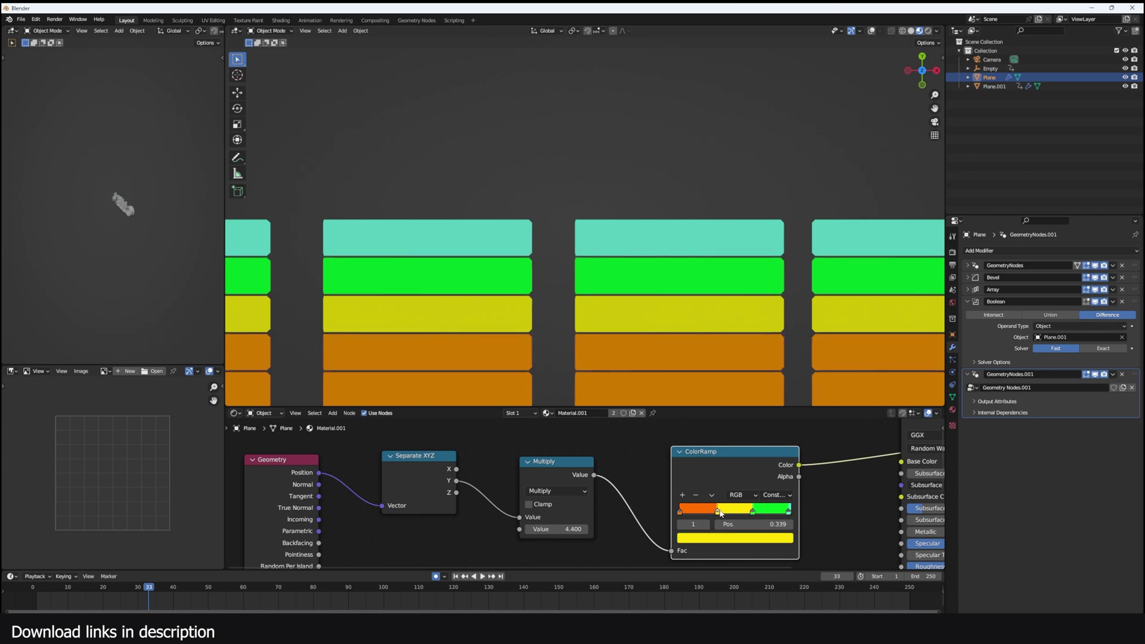
Step: Insert a Hue Saturation Value node between the ColorRamp and Principled BSDF and shift its hue to recolor the layers magenta to green
key("g")
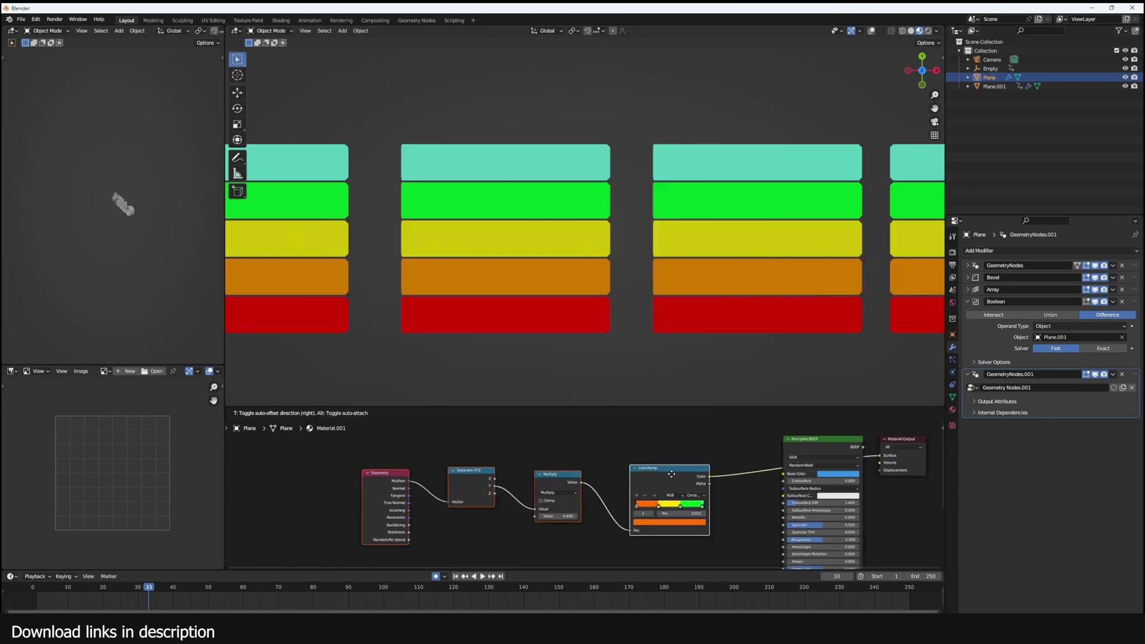
left_click(650, 467)
left_click(649, 468)
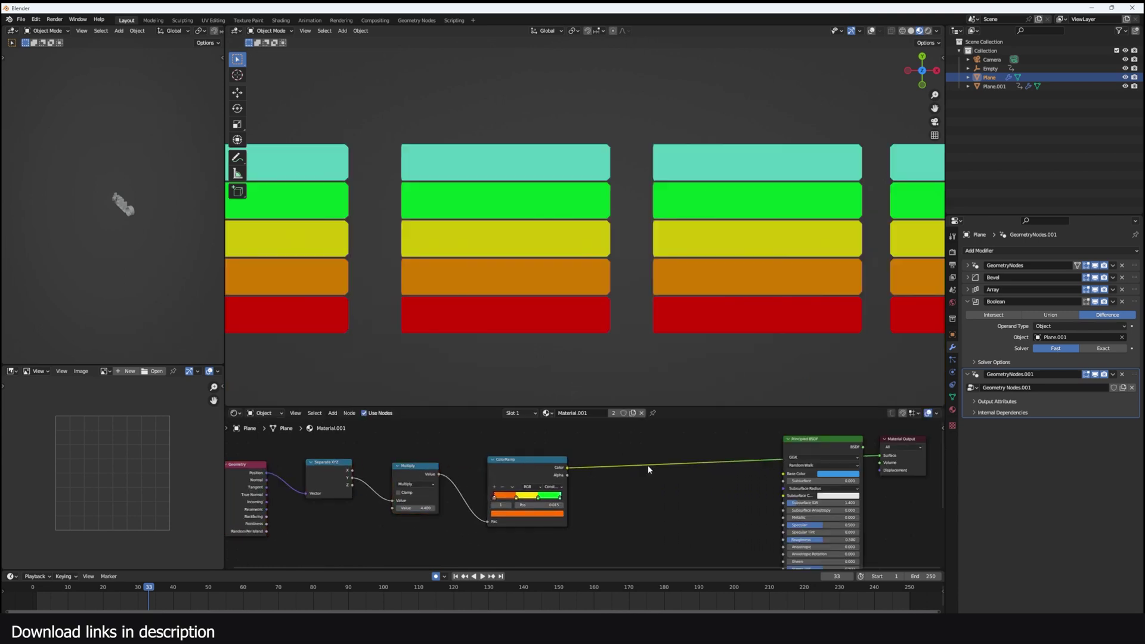
key("shift+a")
left_click(650, 467)
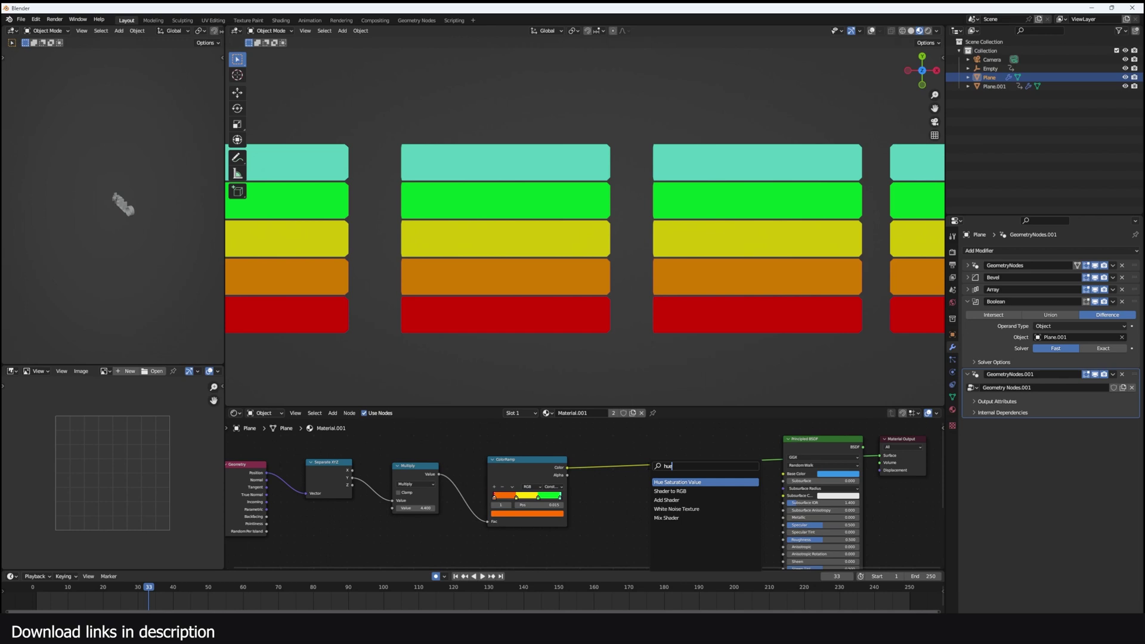
left_click(667, 482)
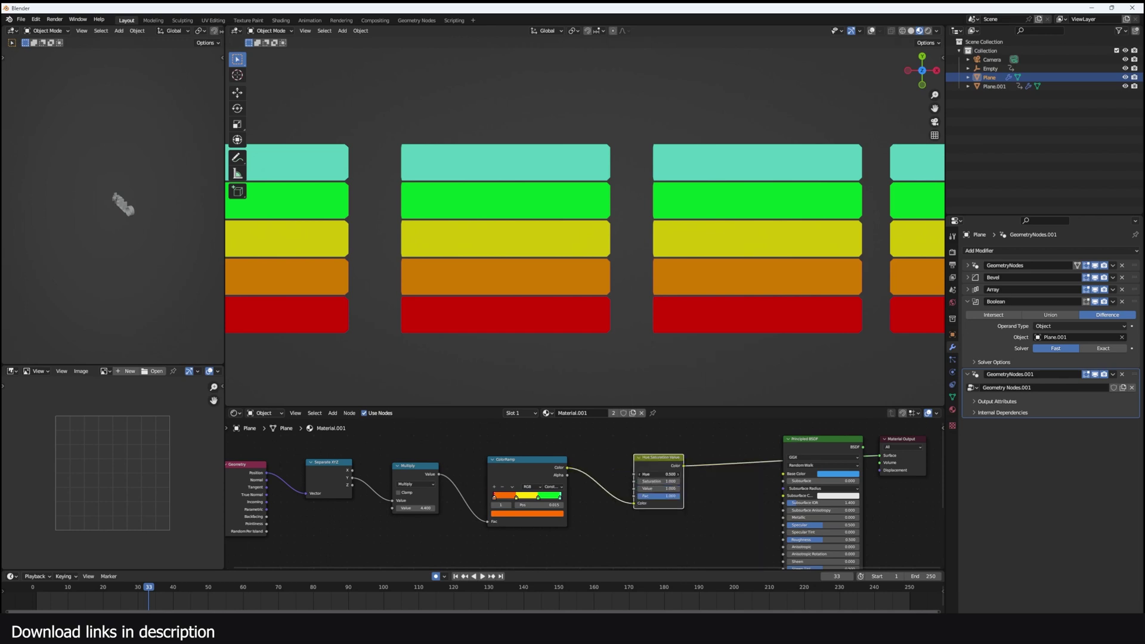
left_click_drag(659, 474, 734, 474)
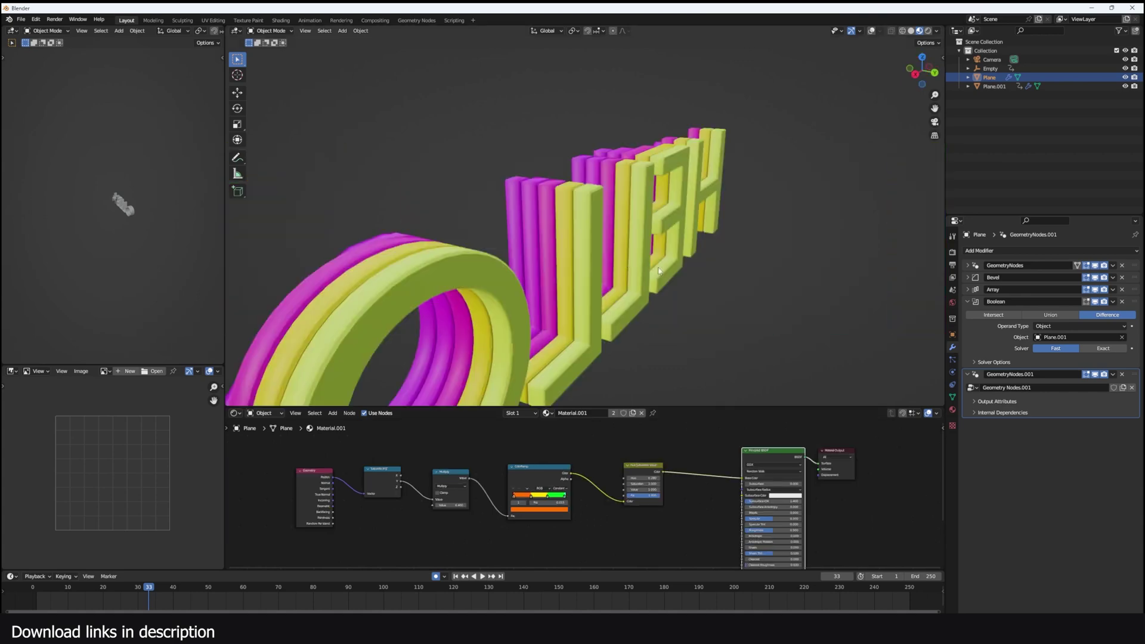
Step: Replace the HELLO string in the text's Geometry Nodes modifier with a different word and scrub the animation
middle_click_drag(572, 239, 620, 393)
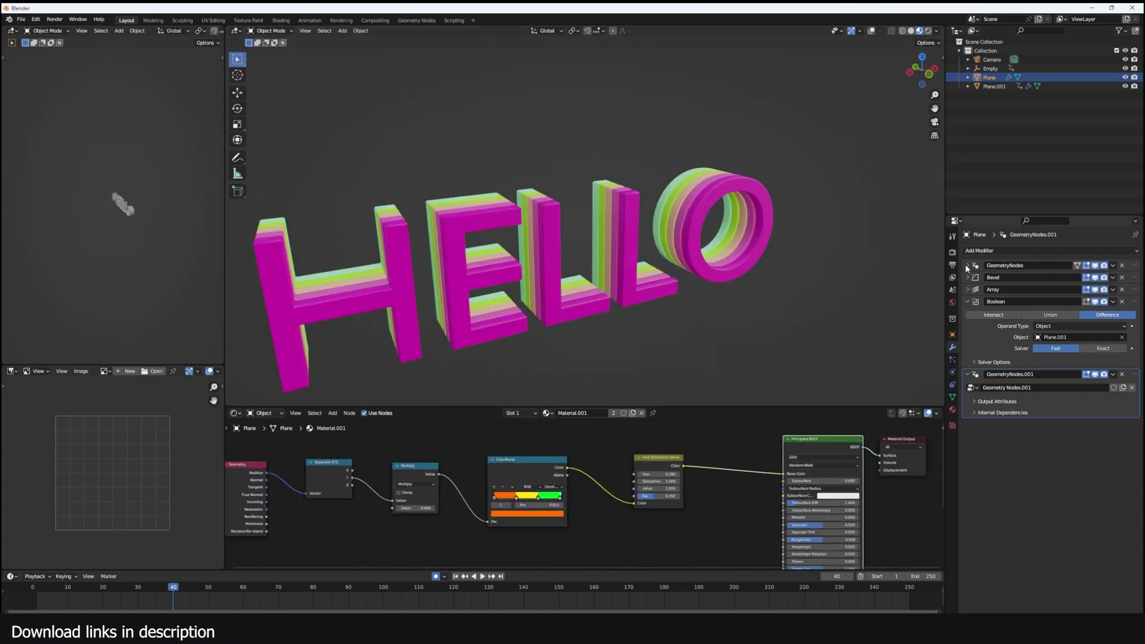
left_click(967, 265)
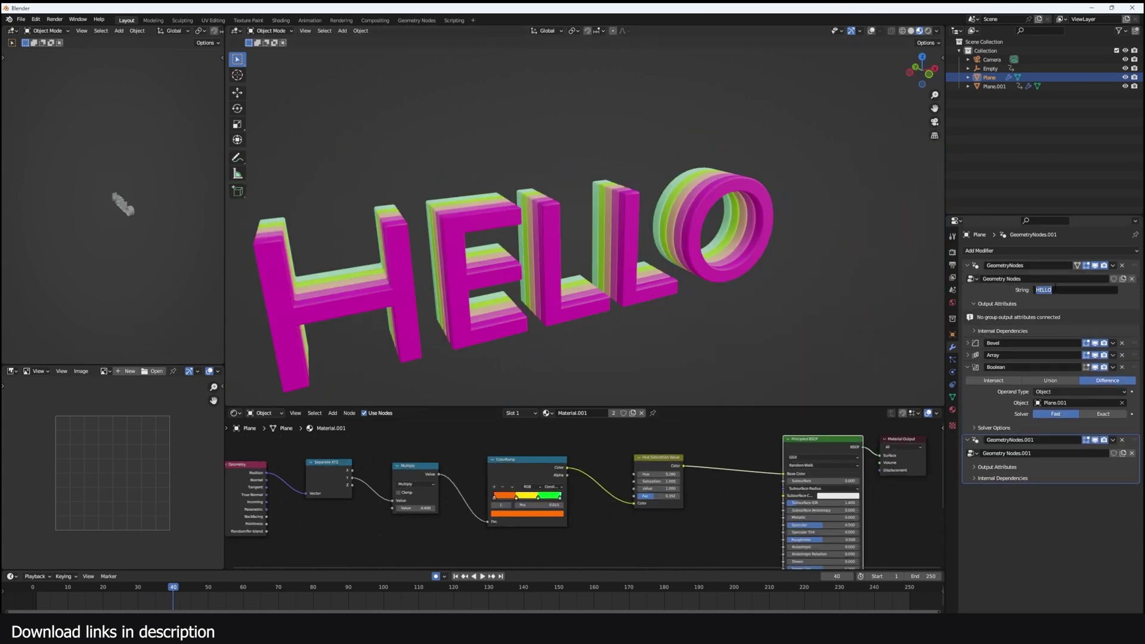
key("Return")
left_click(1054, 290)
left_click_drag(156, 587, 154, 585)
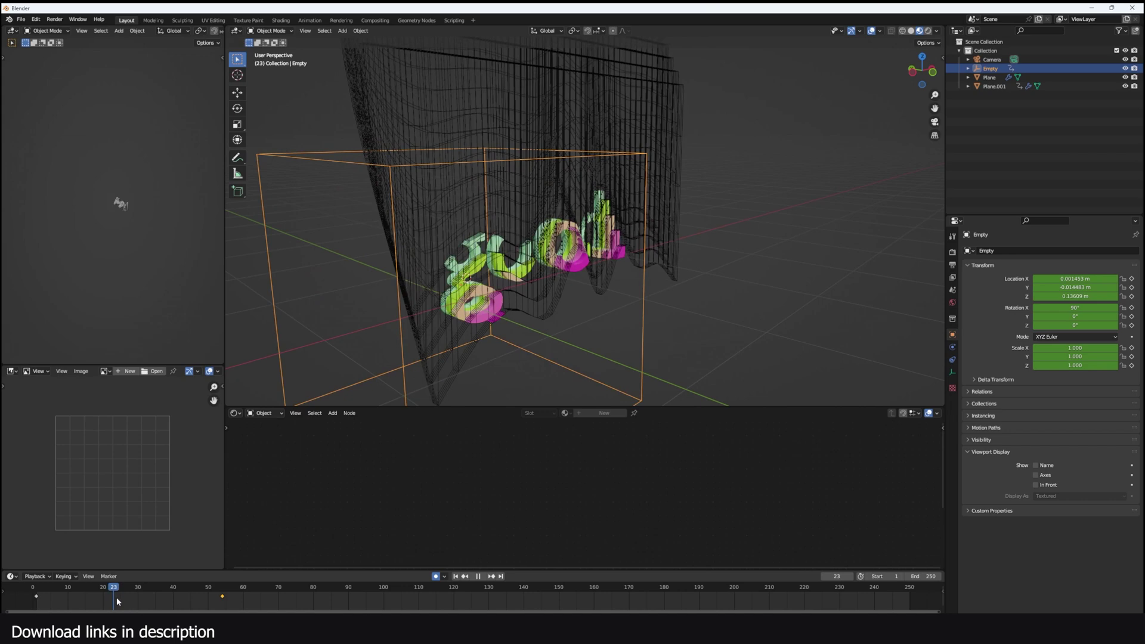
Step: Select the cutter with the empty and move the end keyframe to about frame 104 to slow the reveal
left_click(669, 150, "shift")
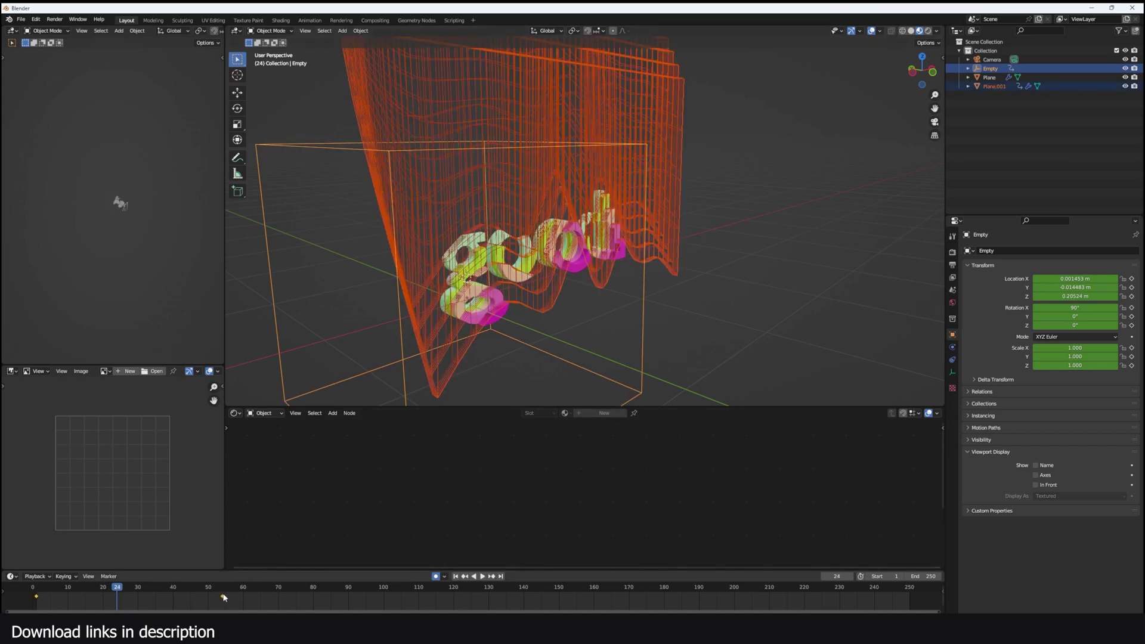
left_click_drag(222, 597, 405, 595)
left_click(38, 591)
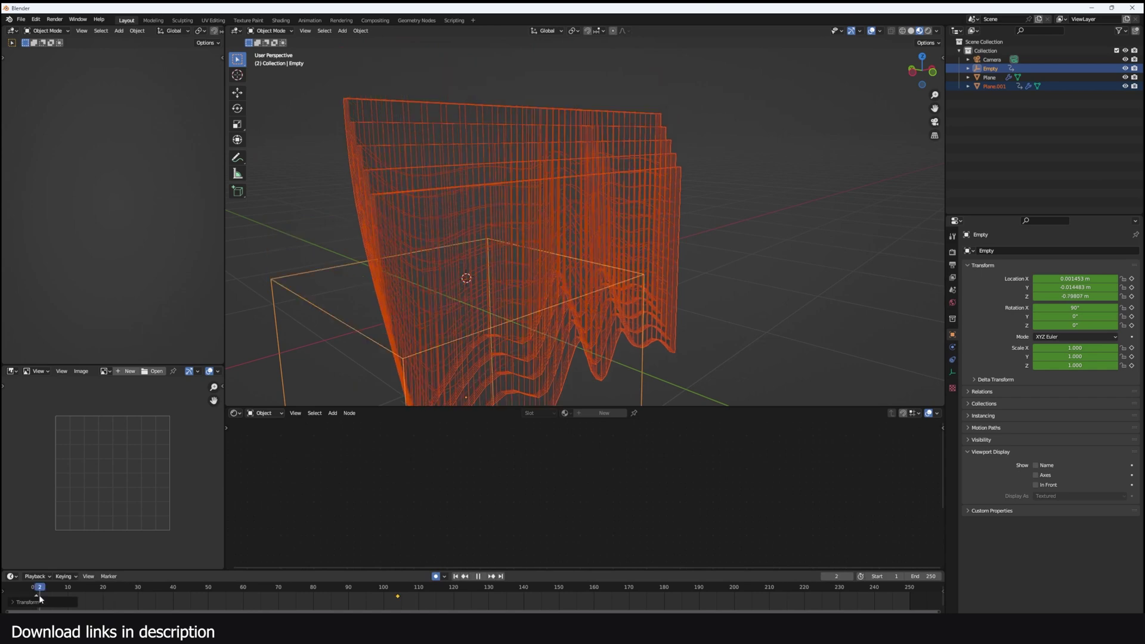
Step: Play back the slowed text reveal from the start with the viewport overlays hidden
key("space")
key("space")
key("alt+a")
key("space")
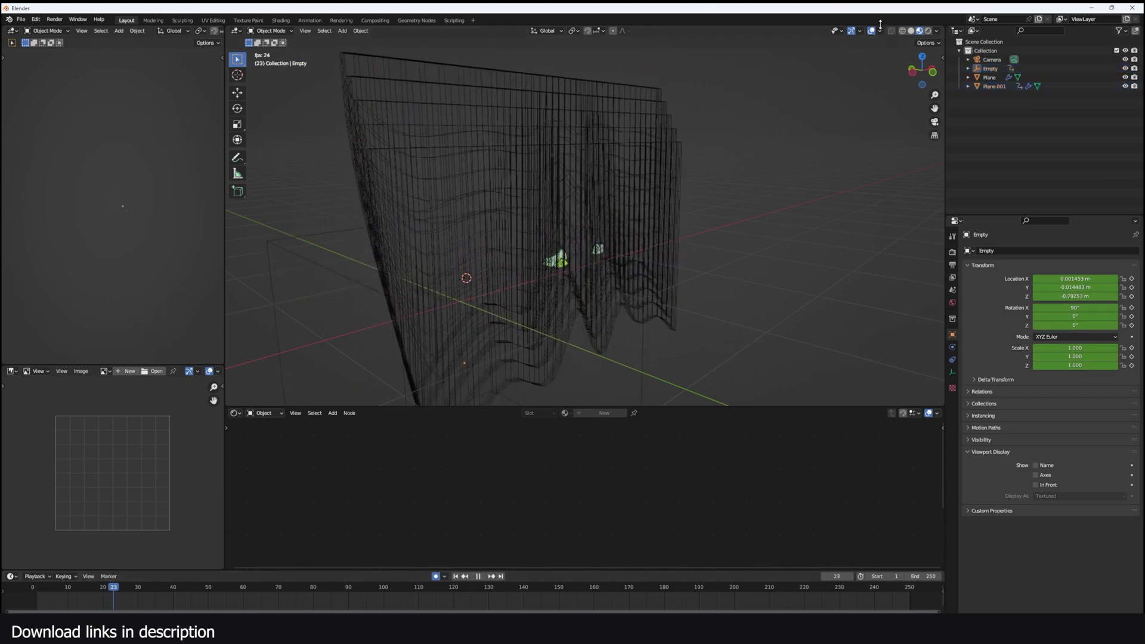
left_click(871, 31)
key("Escape")
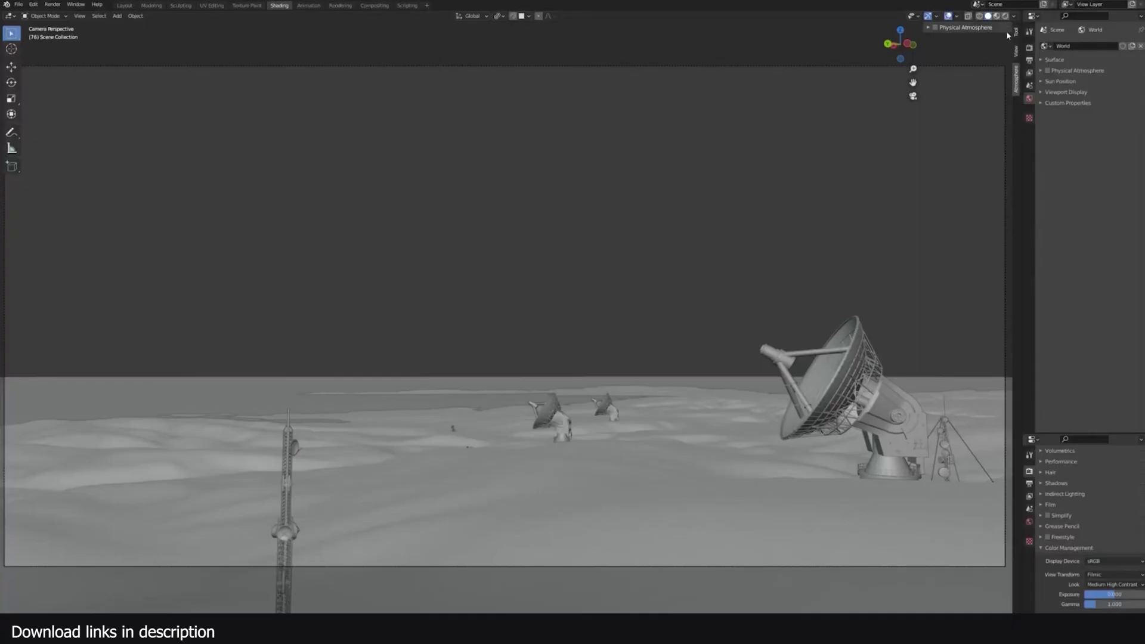
Step: Show the satellite dish scene in rendered shading and enable Physical Atmosphere for its world
left_click(1007, 30)
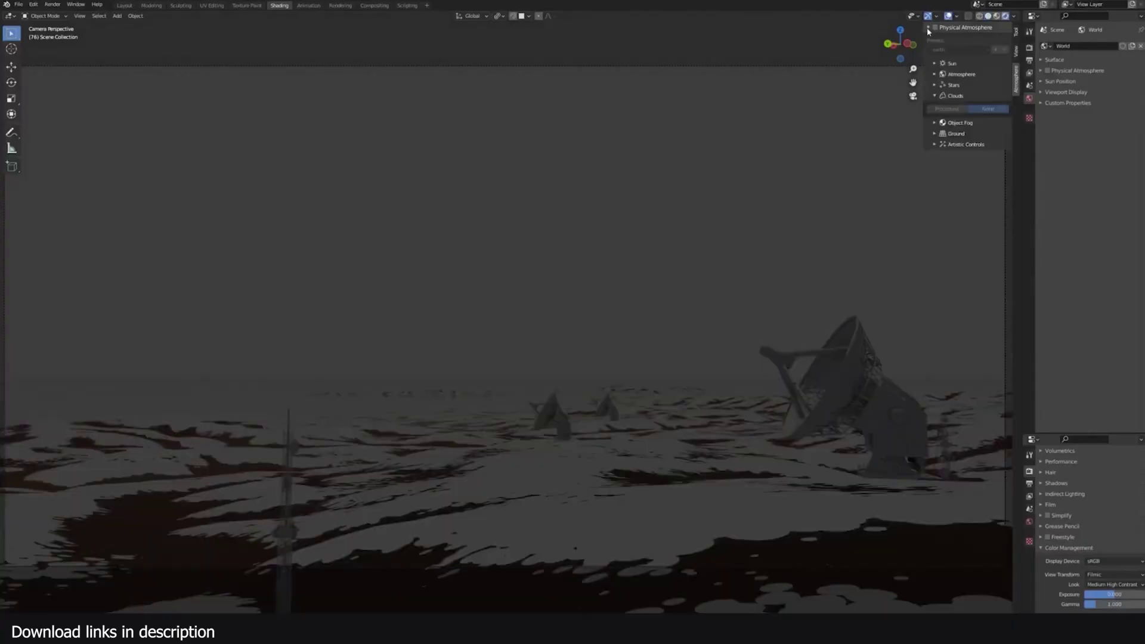
left_click(1040, 72)
left_click(935, 28)
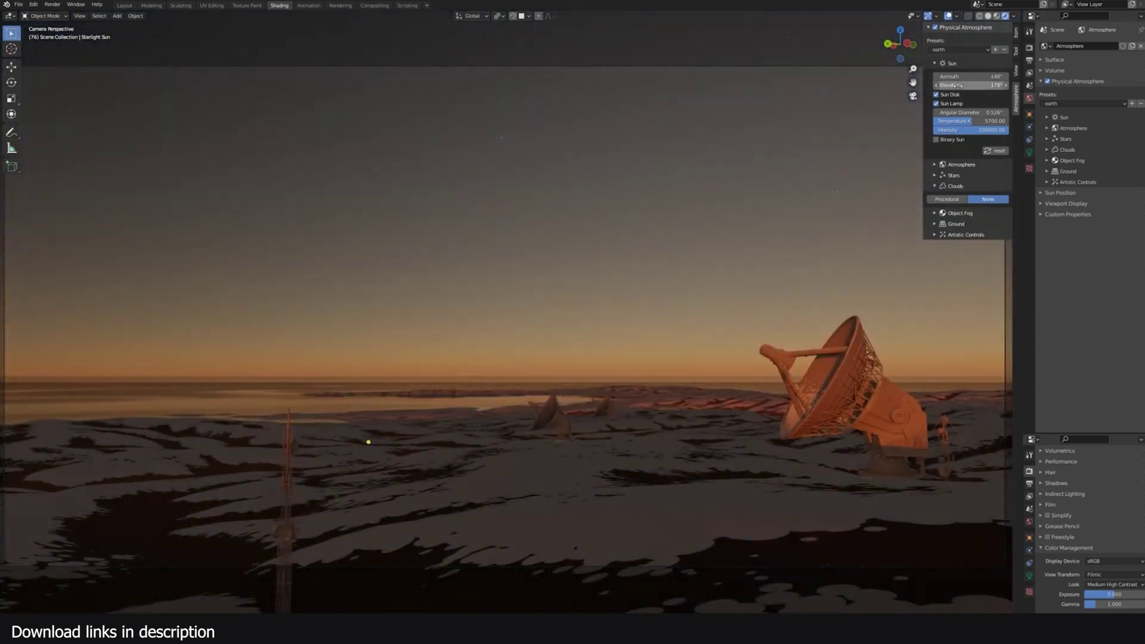
Step: Try the binary sun atmosphere preset and switch to the hazy evening preset
left_click(937, 50)
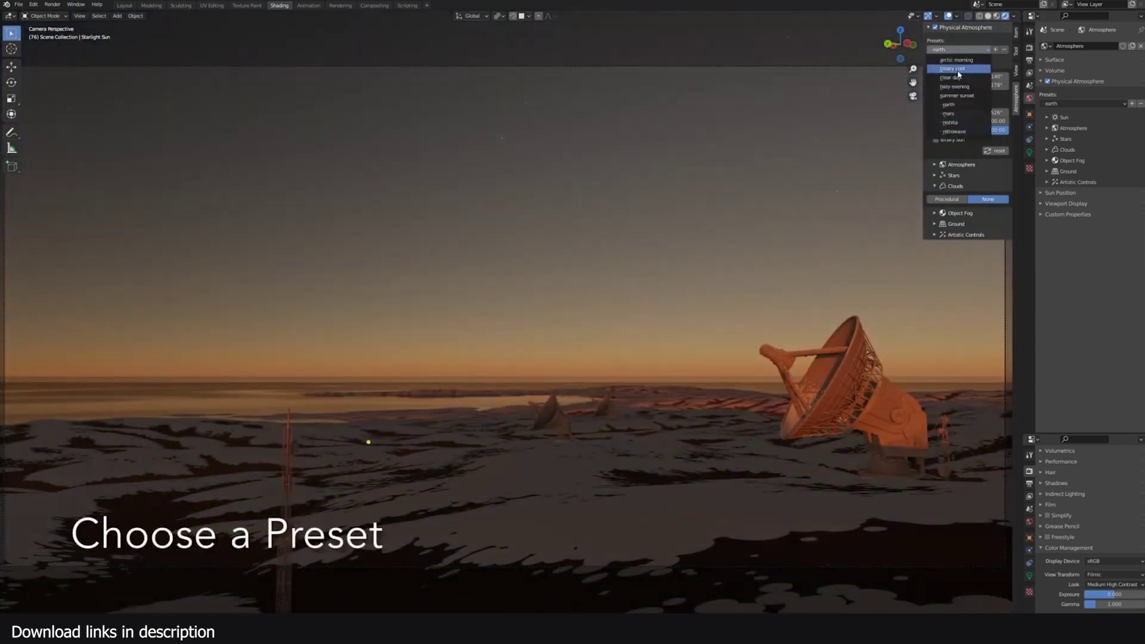
left_click(958, 69)
left_click(957, 50)
left_click(955, 87)
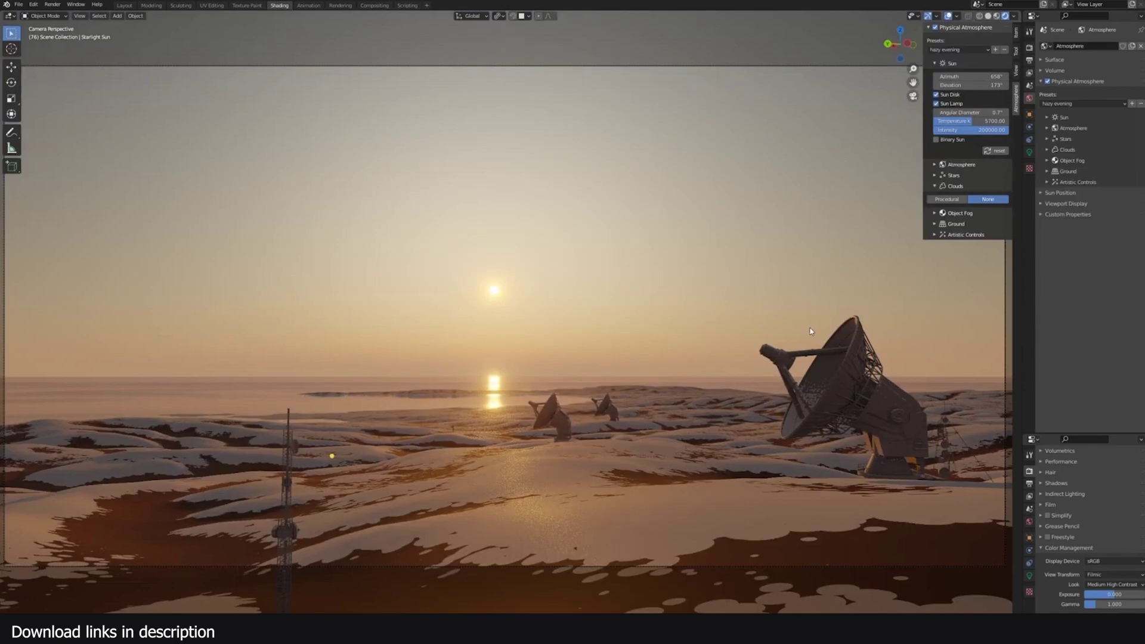
Step: Apply object fog manually to the scene materials and inspect the foggy terrain from other angles
left_click(944, 213)
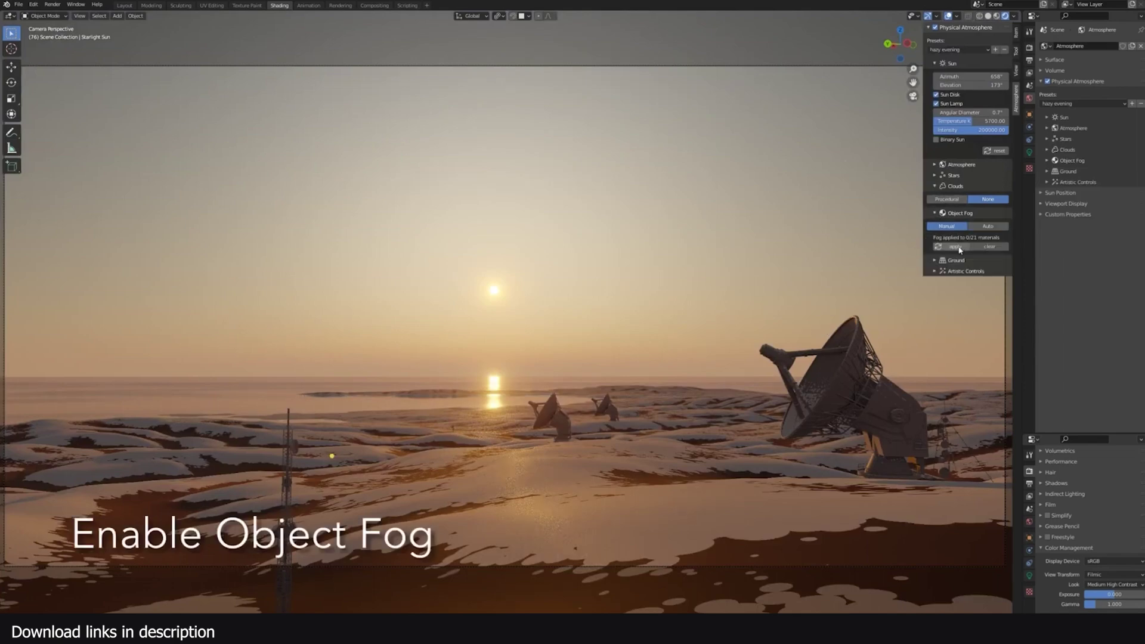
left_click(958, 248)
middle_click_drag(579, 387, 741, 411)
scroll(603, 407, "down", 5)
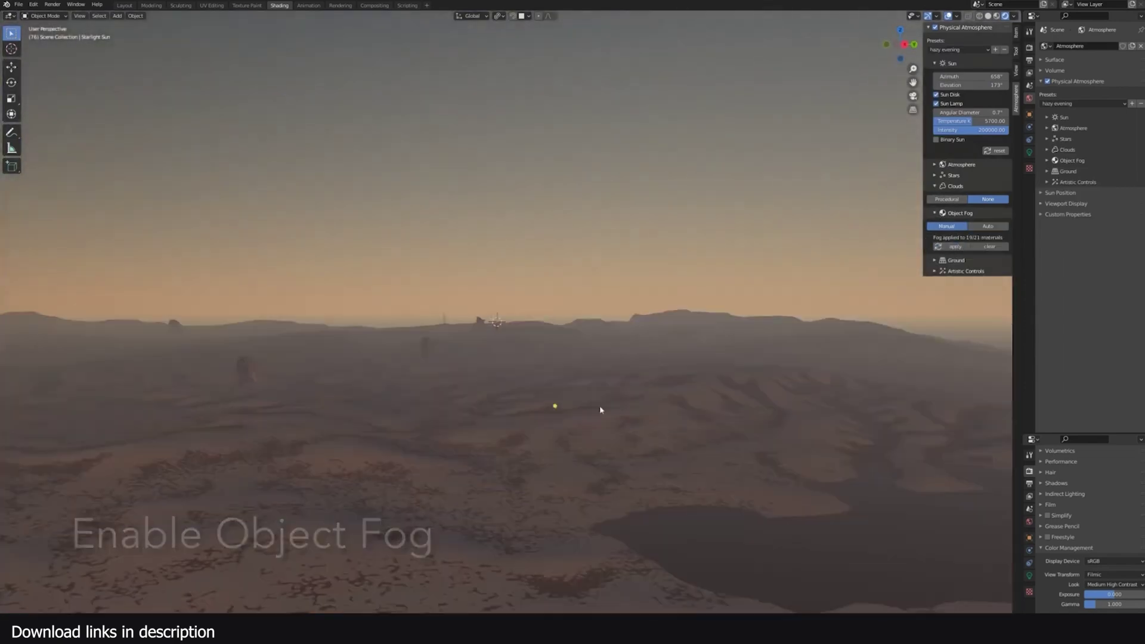
middle_click_drag(601, 408, 615, 382)
Step: Apply the summer sunset preset and expand the Atmosphere settings in the world properties
left_click(956, 50)
left_click(948, 95)
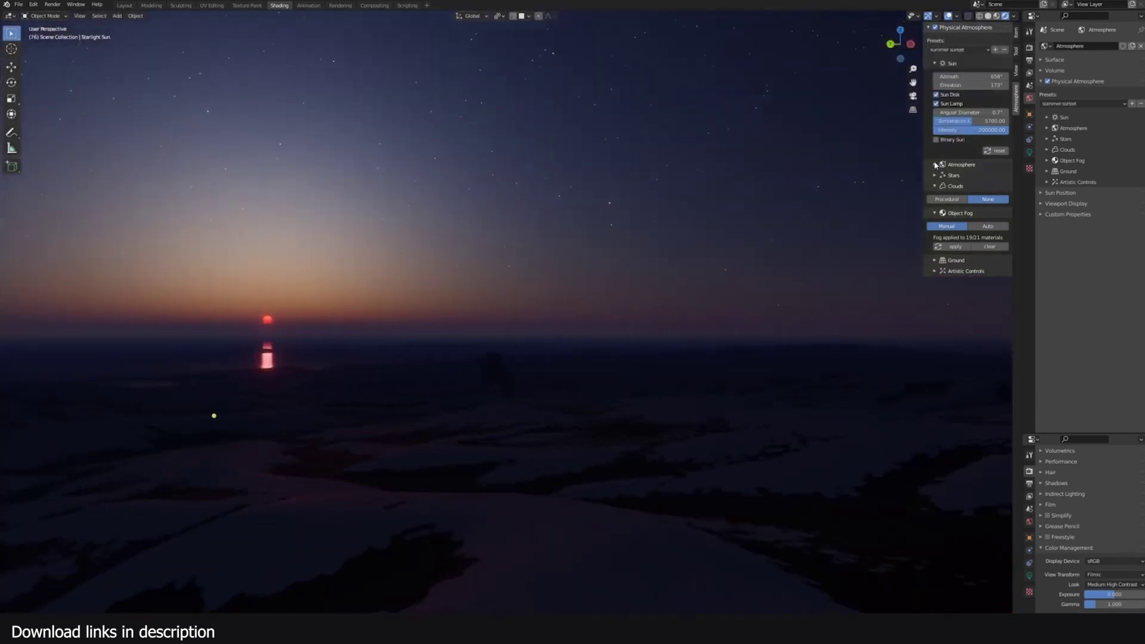
left_click(936, 164)
left_click(929, 27)
left_click(1049, 128)
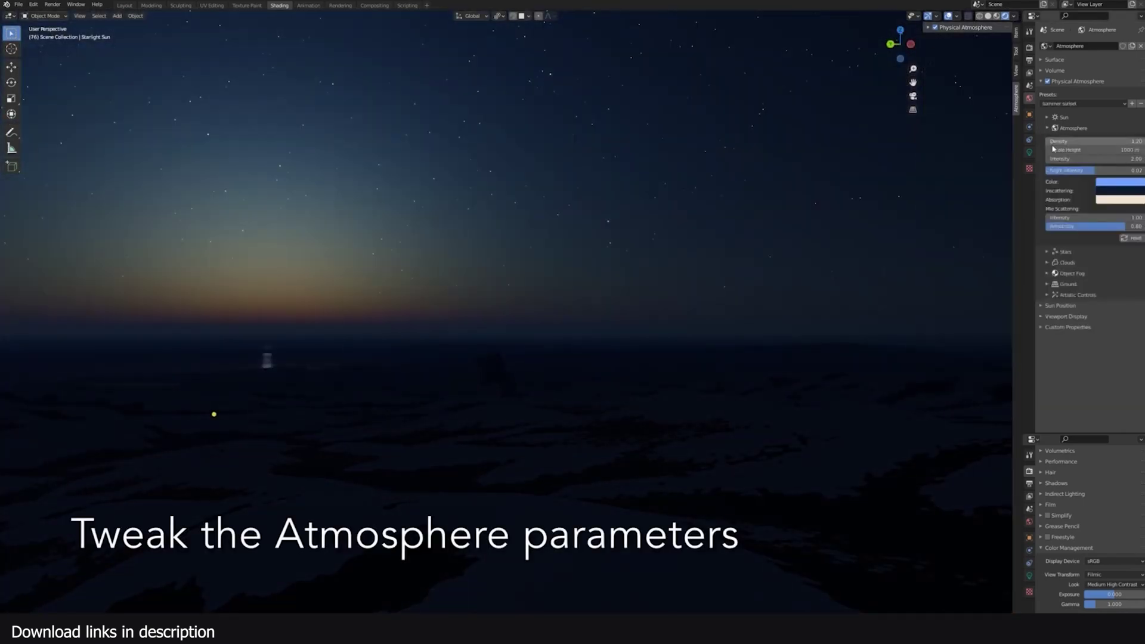
Step: Change the atmosphere color and adjust the sun's elevation
left_click(1119, 182)
left_click(1110, 92)
left_click(1065, 118)
left_click_drag(1095, 139, 1068, 139)
Step: Apply the binary sun atmosphere preset and set the color management exposure to 1.6
left_click(1063, 105)
left_click(1063, 124)
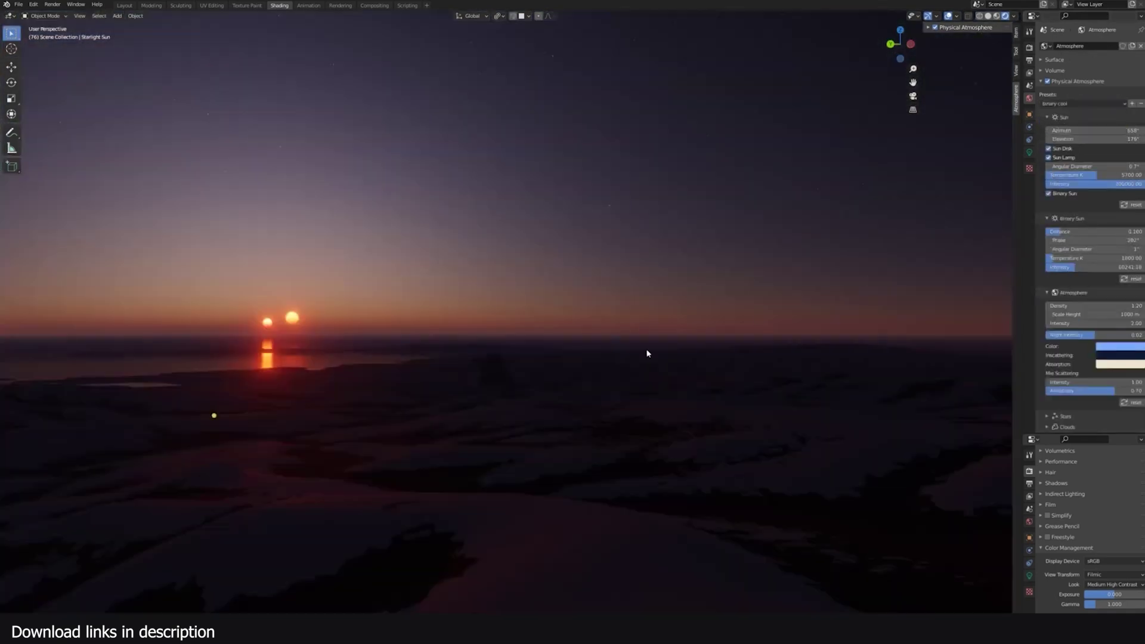
mouse_move(647, 348)
middle_mouse_down()
mouse_move(678, 356)
mouse_move(649, 357)
middle_mouse_up()
left_click(1122, 595)
type("1.6")
key("Return")
Step: Set the sun's elevation to 162° for full daylight on the dishes and reset the exposure to its default
middle_click_drag(670, 396, 709, 394)
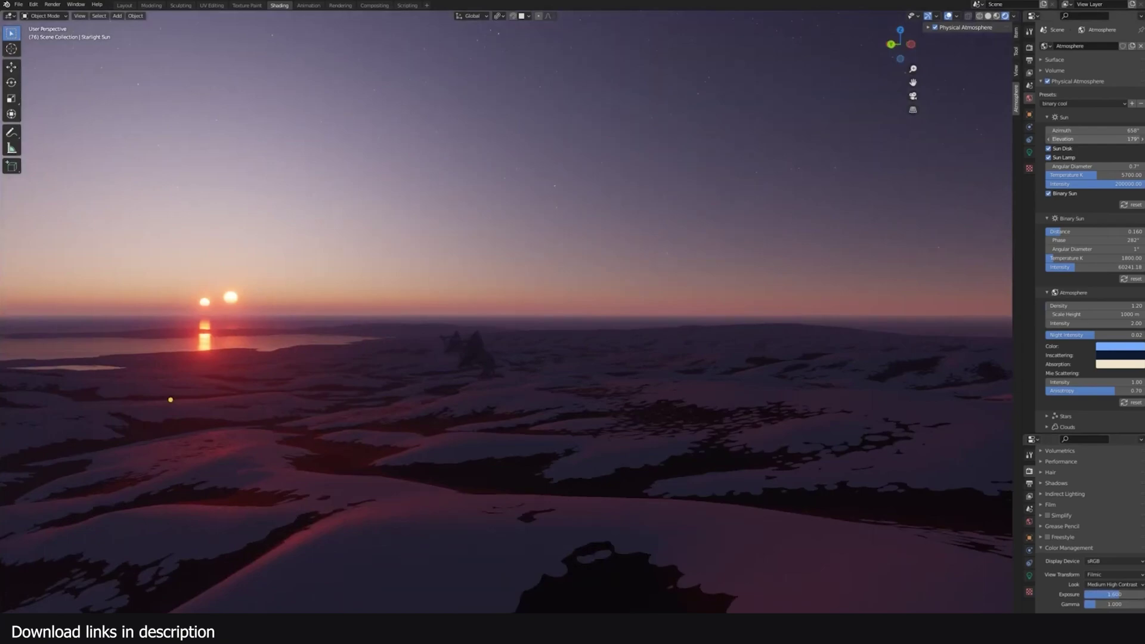
left_click_drag(1095, 139, 1105, 139)
middle_click_drag(740, 332, 649, 323)
scroll(649, 323, "up", 3)
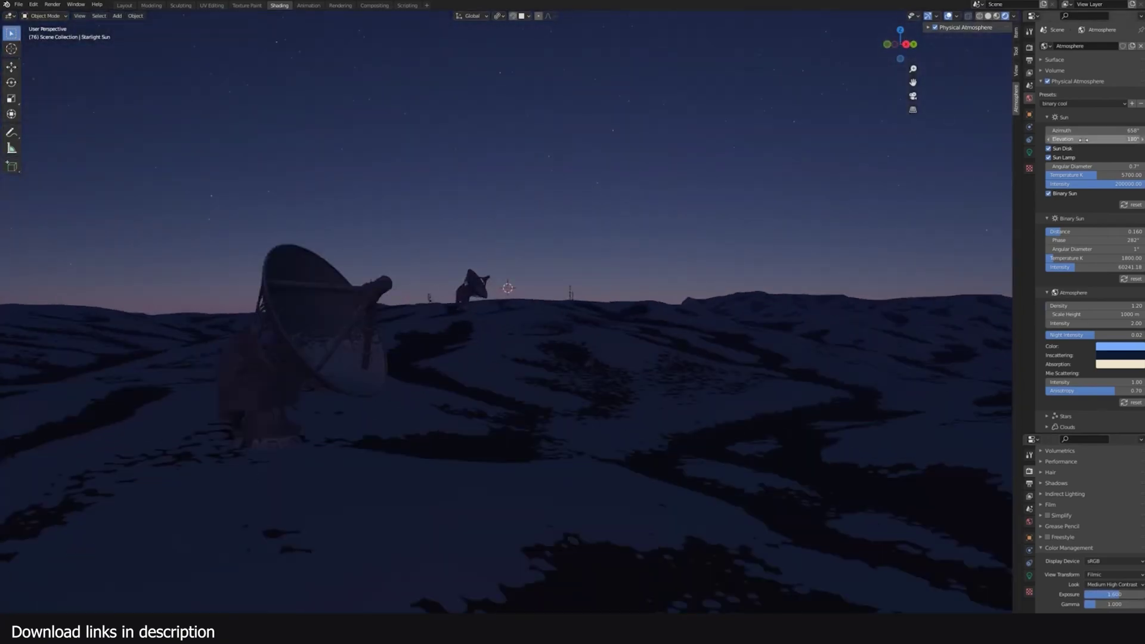
left_click_drag(1095, 139, 1056, 139)
key("BackSpace")
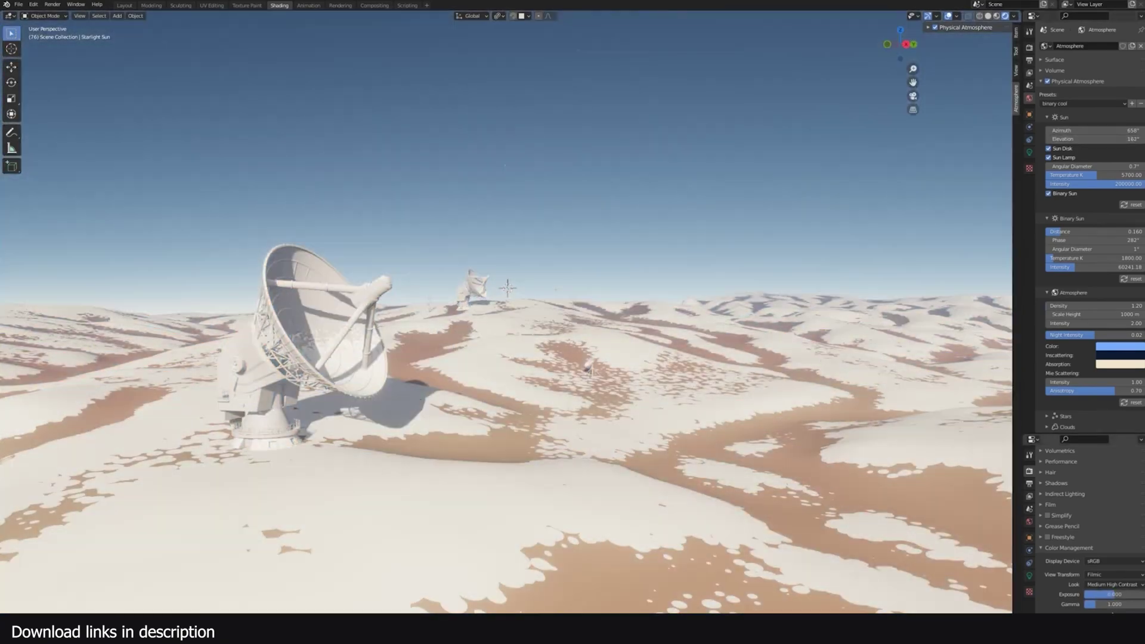
Step: Enable procedural clouds and adjust the sun's elevation and azimuth to place it near the horizon
middle_click_drag(978, 310, 770, 293)
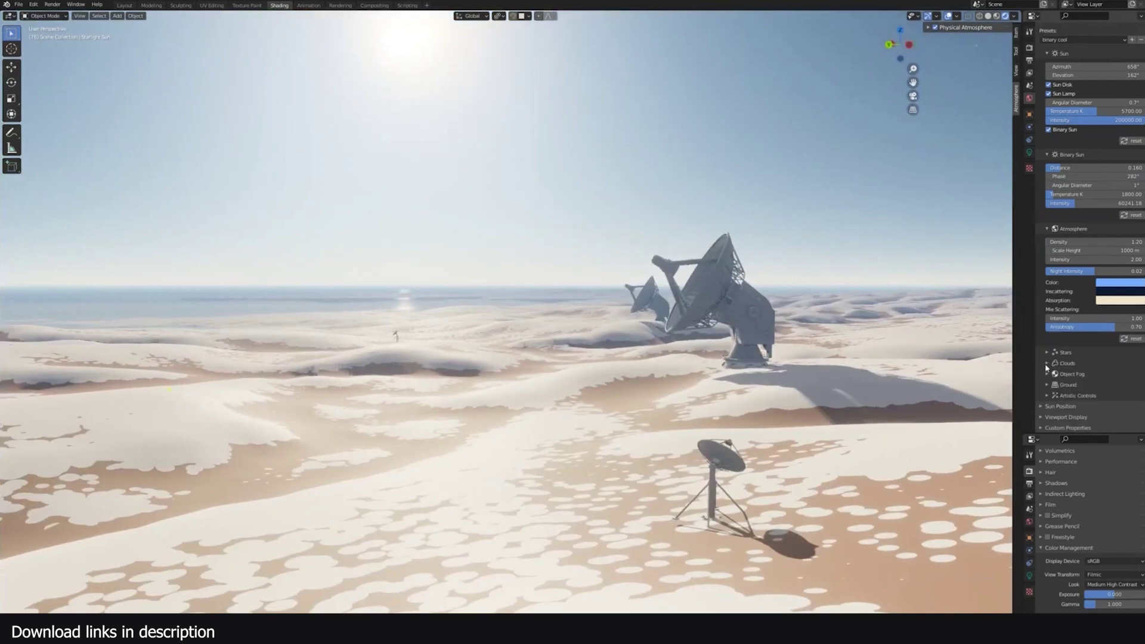
left_click(1066, 377)
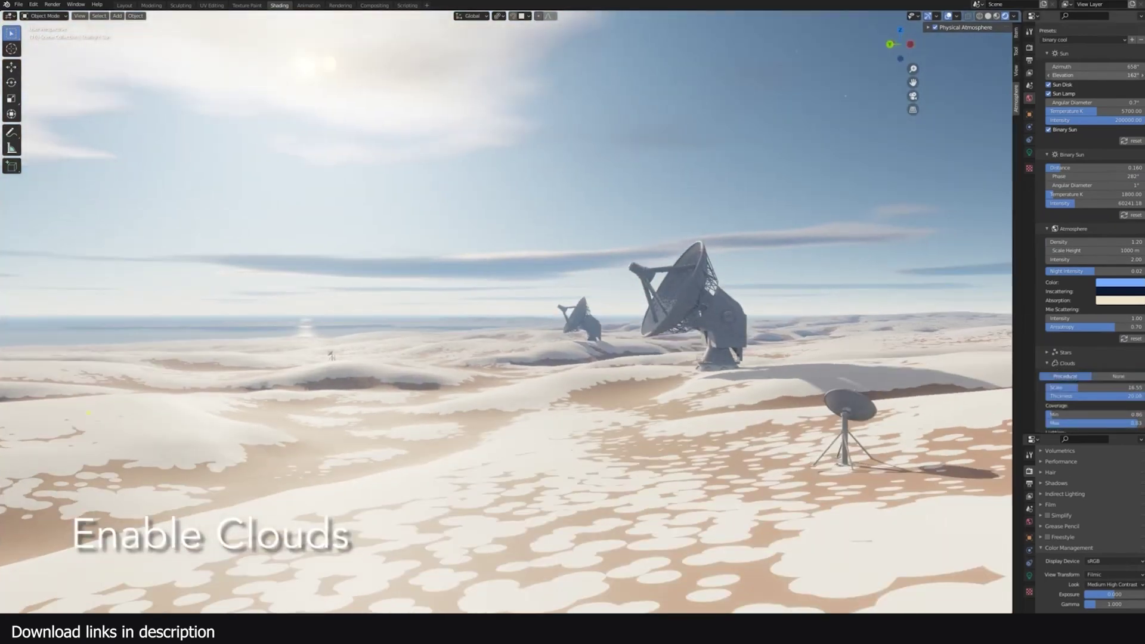
left_click_drag(1095, 75, 1124, 75)
middle_click_drag(790, 183, 767, 182)
left_click_drag(1095, 67, 1111, 67)
Step: Increase the procedural clouds' scale, set their thickness to 2, and lower the minimum coverage to -1.00 and the maximum slightly
scroll(1078, 207, "down", 10)
left_click_drag(1078, 208, 1129, 216)
double_click(1091, 217)
type("2")
key("Return")
left_click_drag(1052, 234, 1046, 235)
left_click_drag(1142, 243, 1136, 243)
Step: Enlarge the clouds' scale, raise their thickness to 7.84, and increase the lighting intensity to 1.24
left_click_drag(1073, 207, 1122, 207)
left_click_drag(1103, 216, 1125, 215)
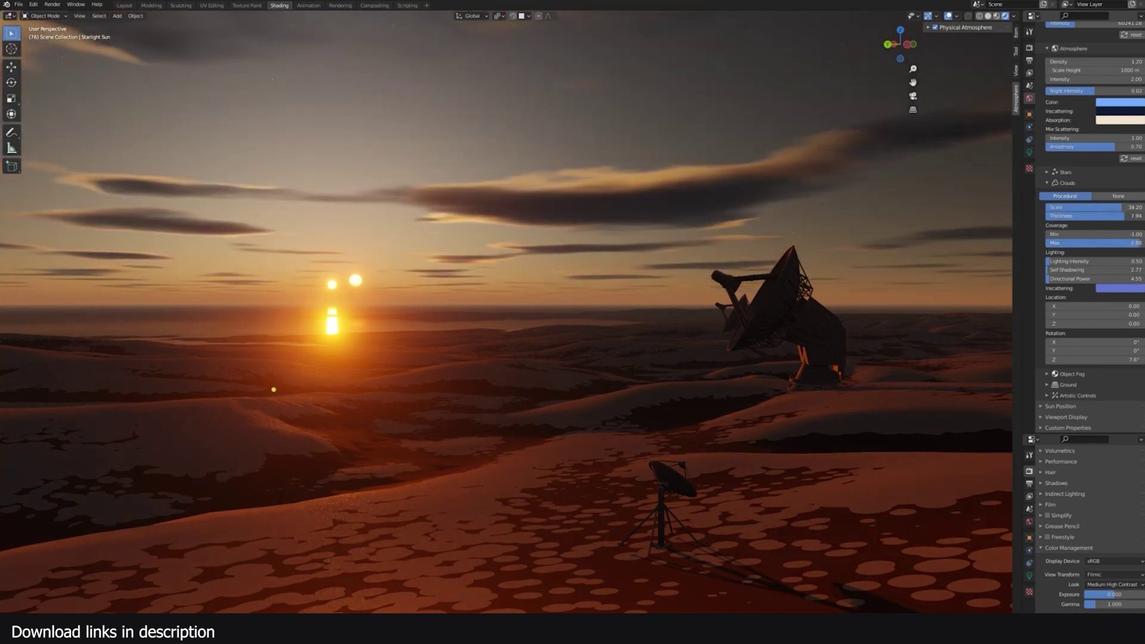
left_click_drag(1049, 261, 1054, 261)
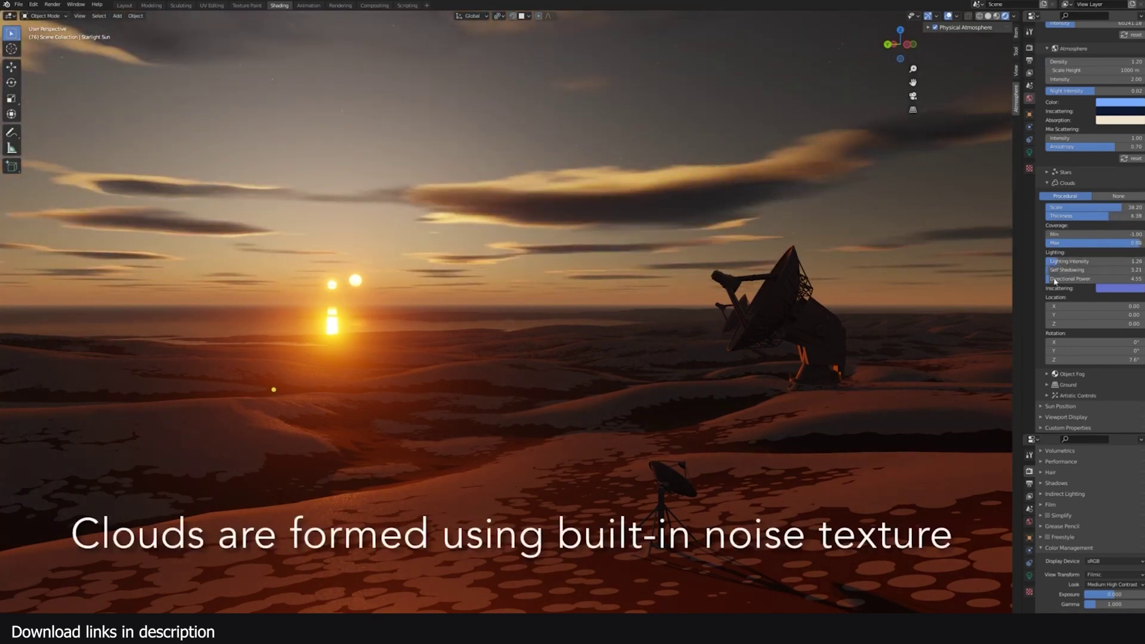